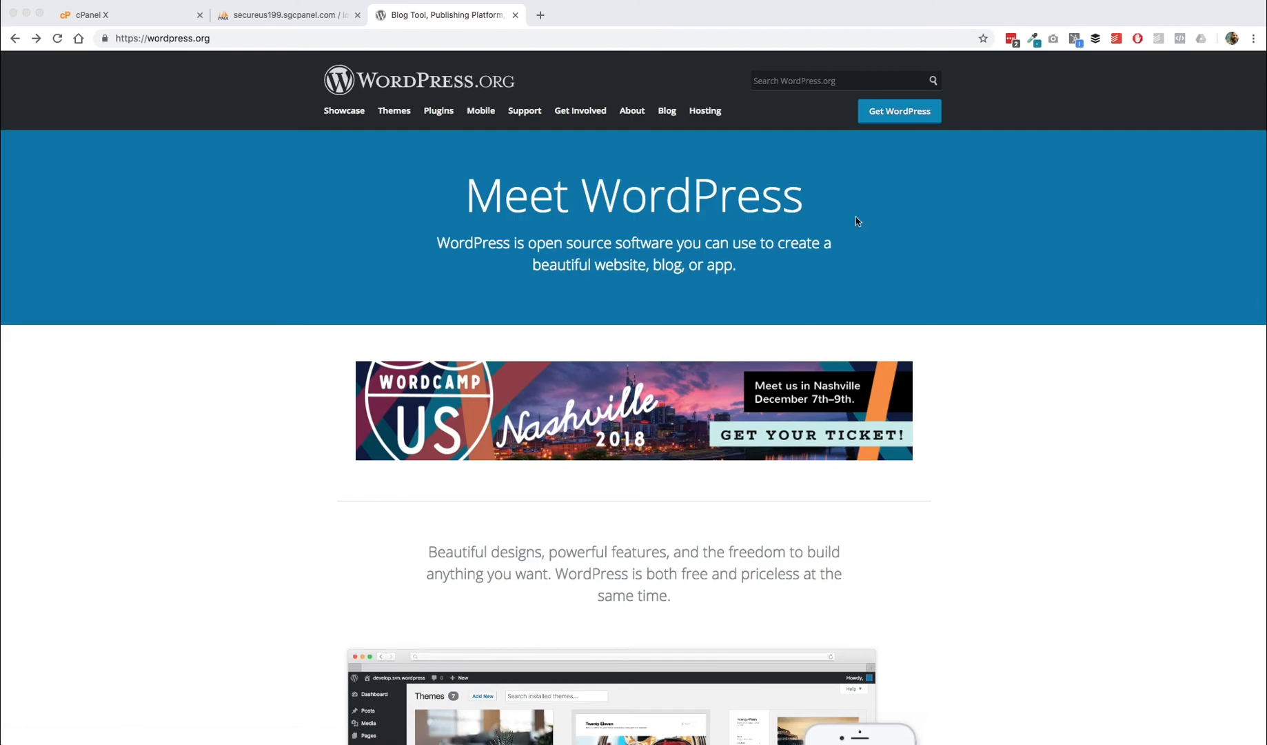
Download the WordPress 4.9.8 zip from the Get WordPress page and open the downloaded archive.
left_click(899, 114)
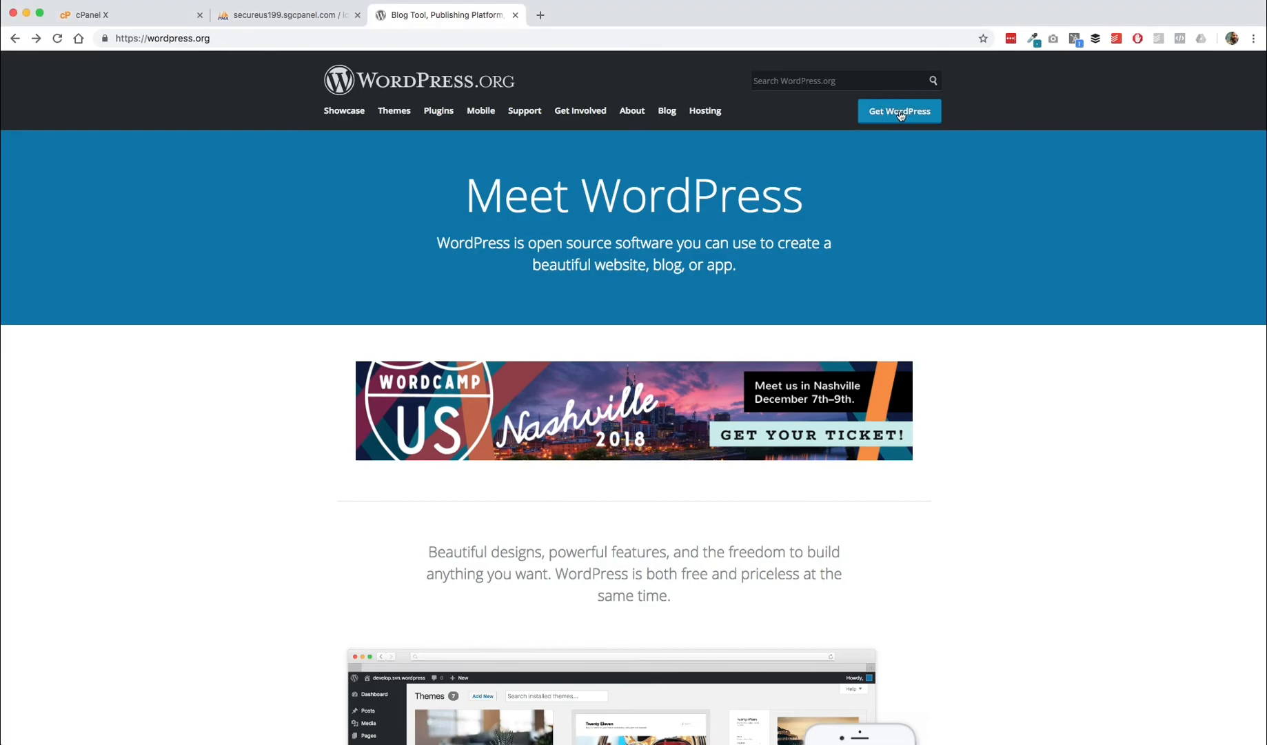
left_click(900, 114)
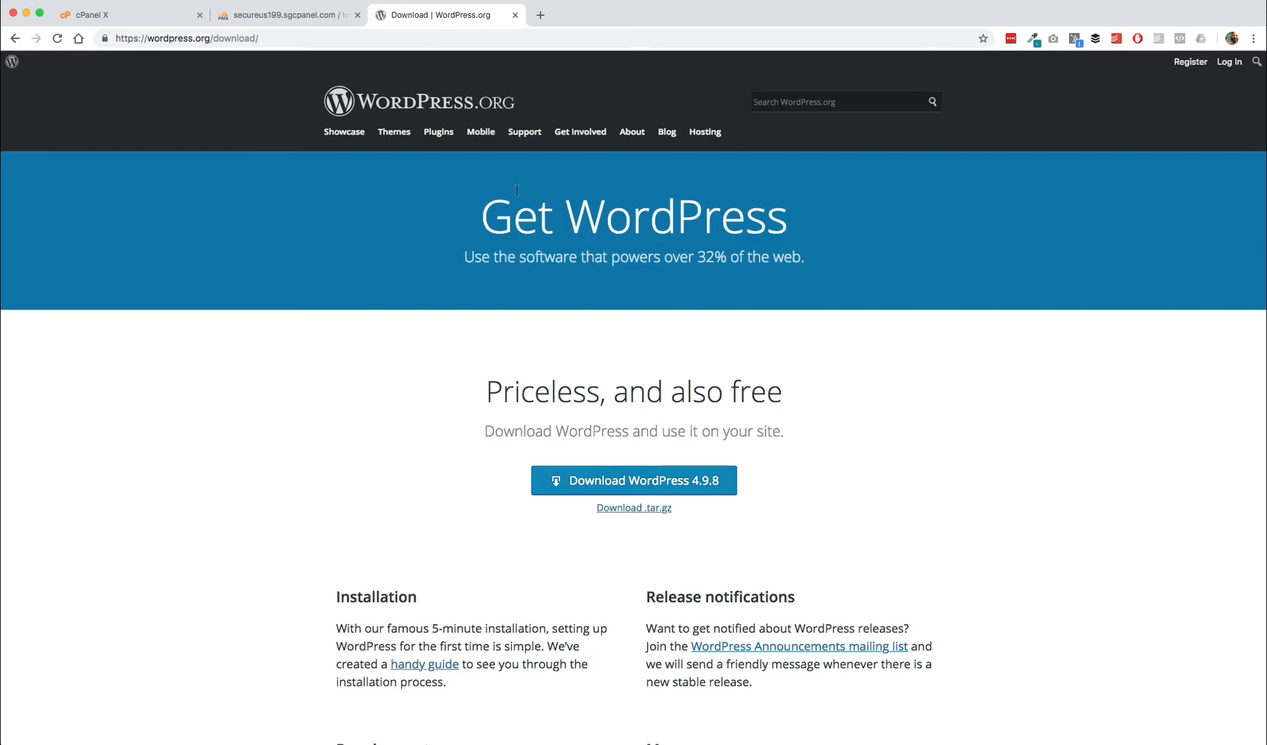
left_click(633, 483)
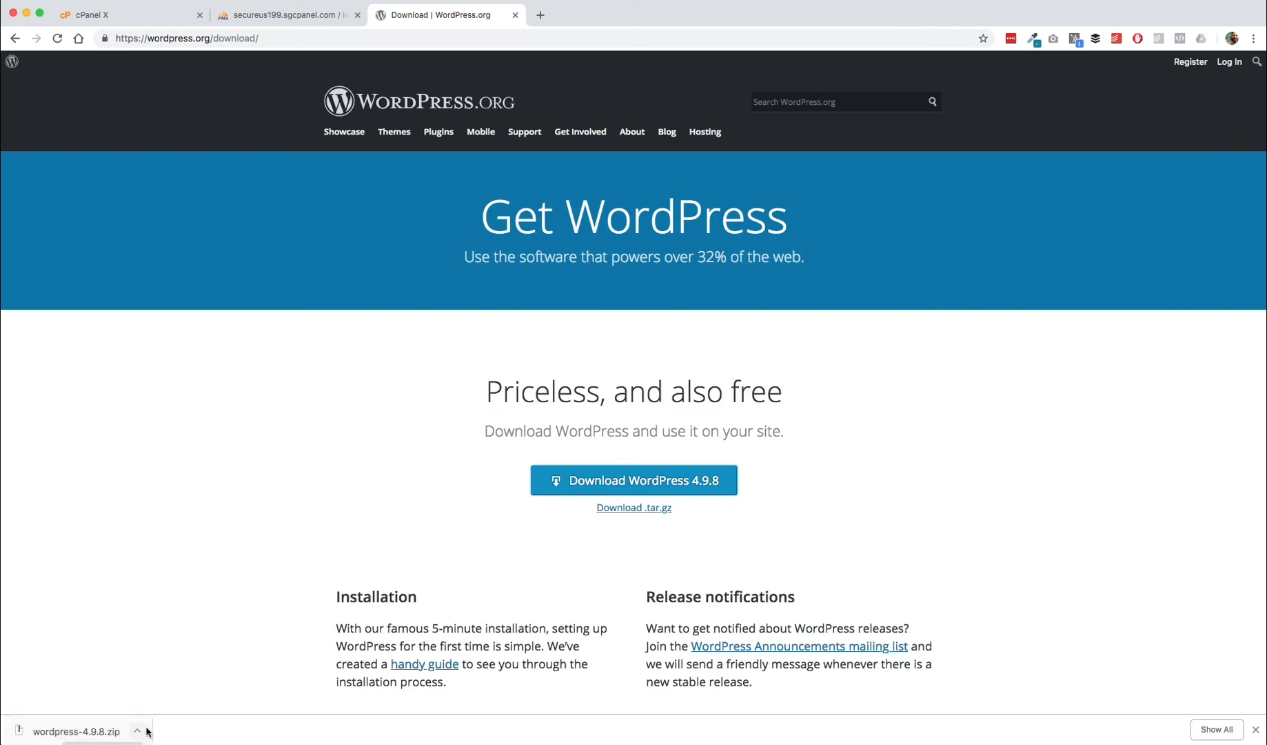
left_click(82, 732)
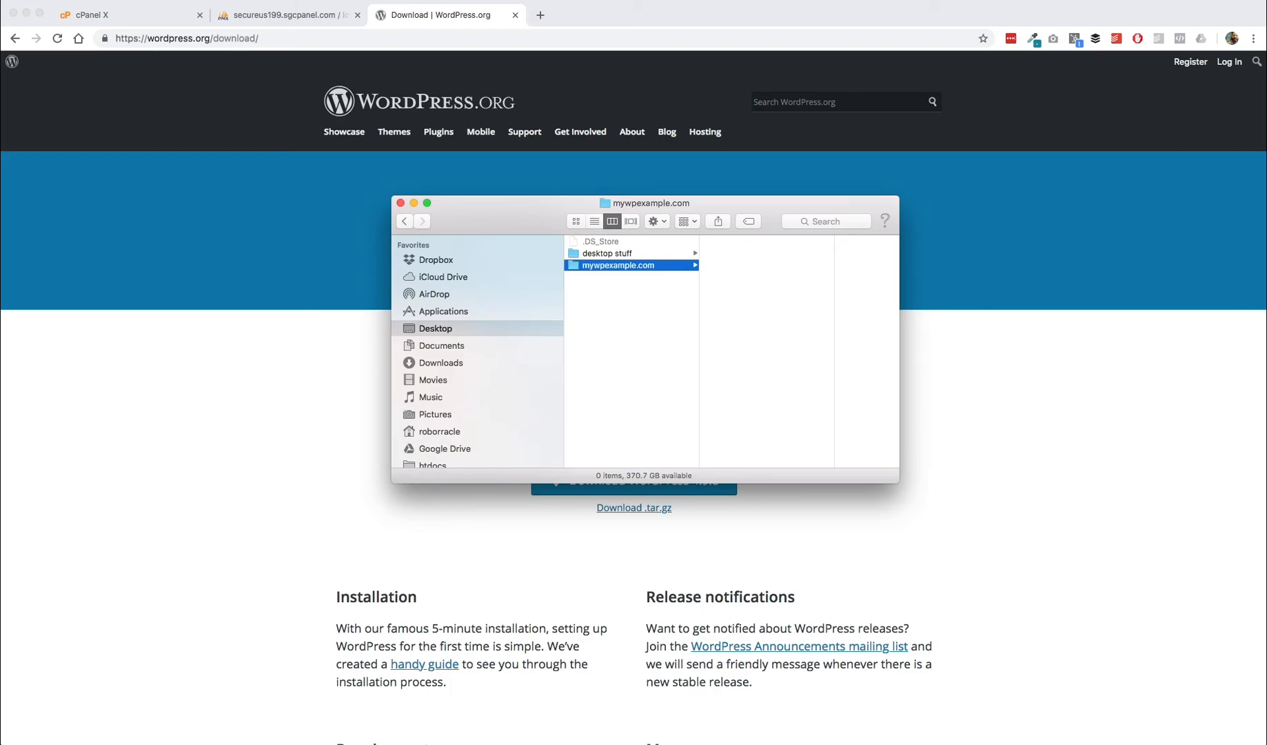
Move the extracted wordpress folder into the mywpexample.com folder on the Desktop.
left_click_drag(18, 153, 731, 275)
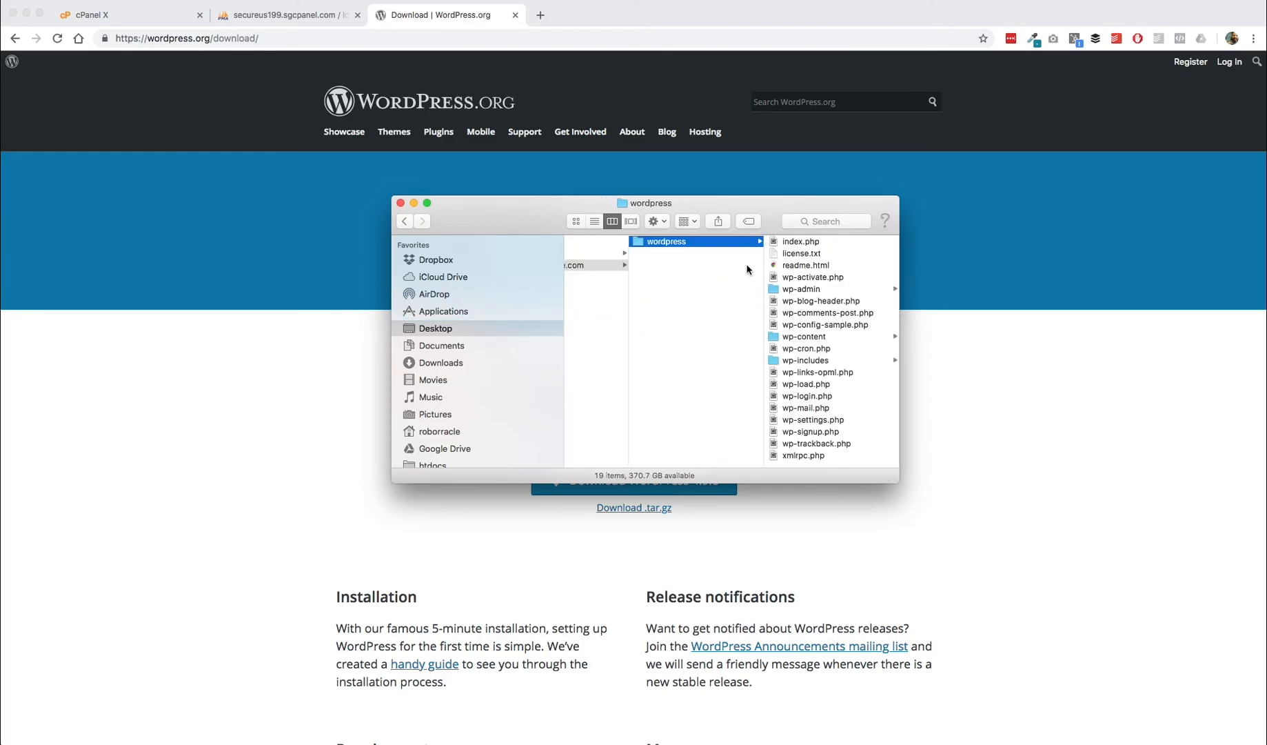
scroll(722, 263, "left", 1)
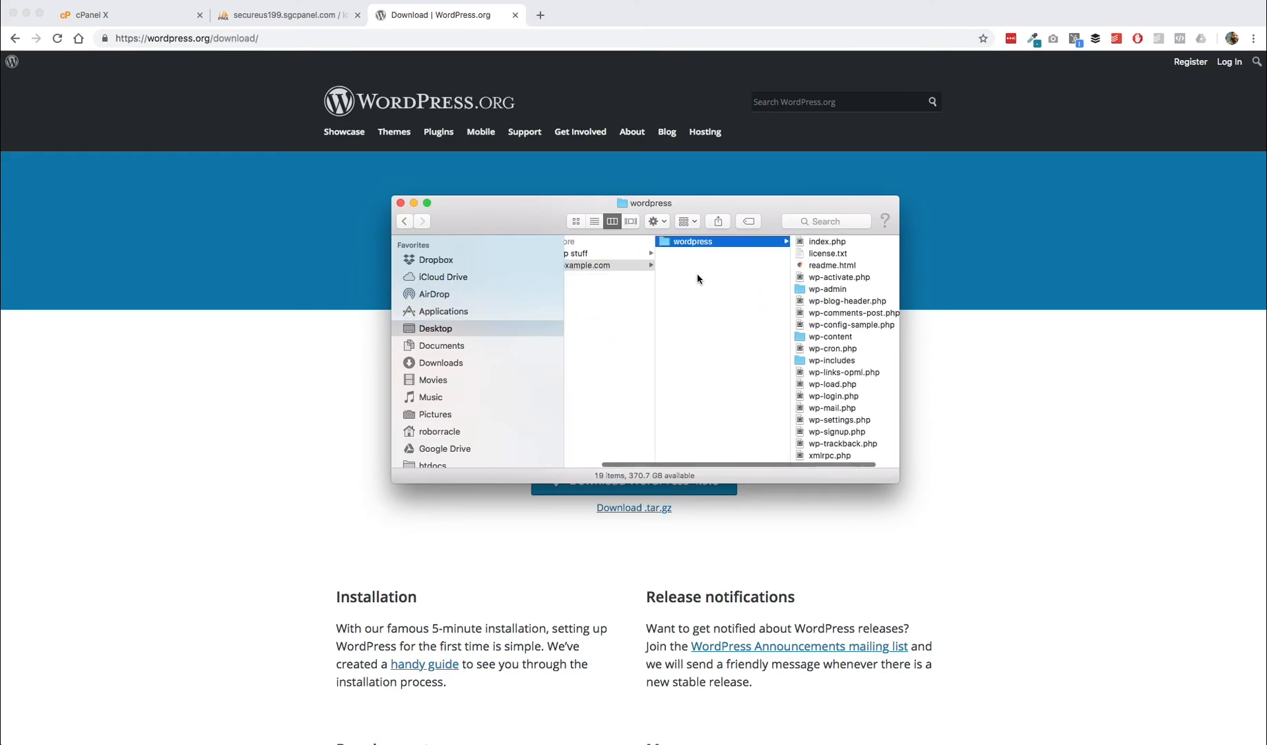
scroll(697, 278, "left", 2)
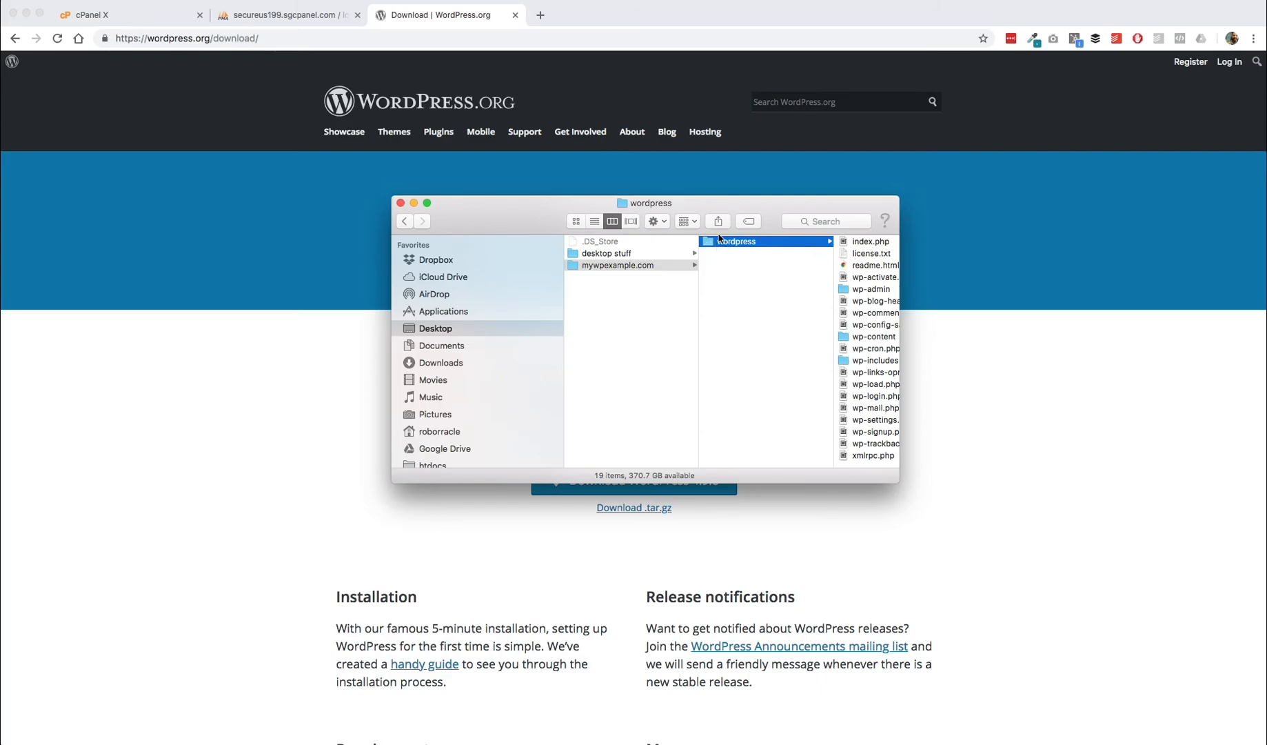
Group the Finder items by Kind and look through the wordpress folder's subfolders and PHP files.
left_click(695, 222)
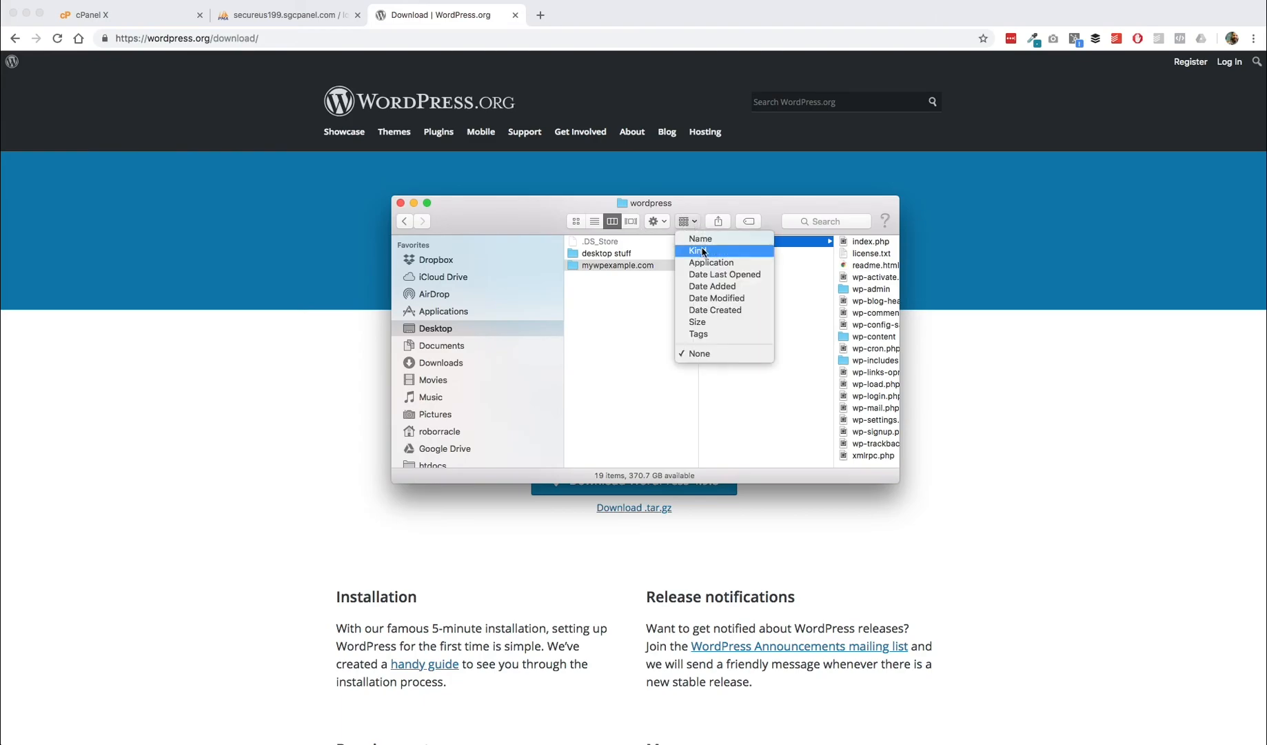
left_click(707, 251)
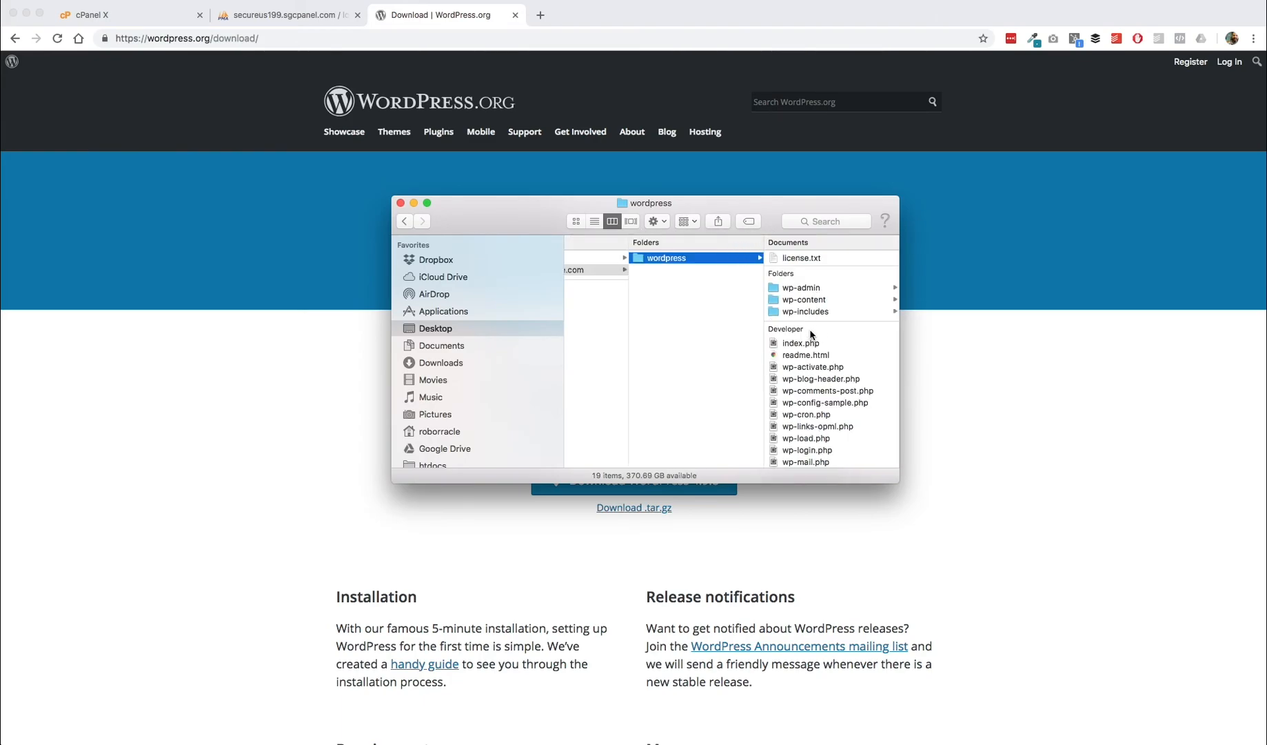
scroll(828, 376, "down", 1)
scroll(828, 376, "down", 3)
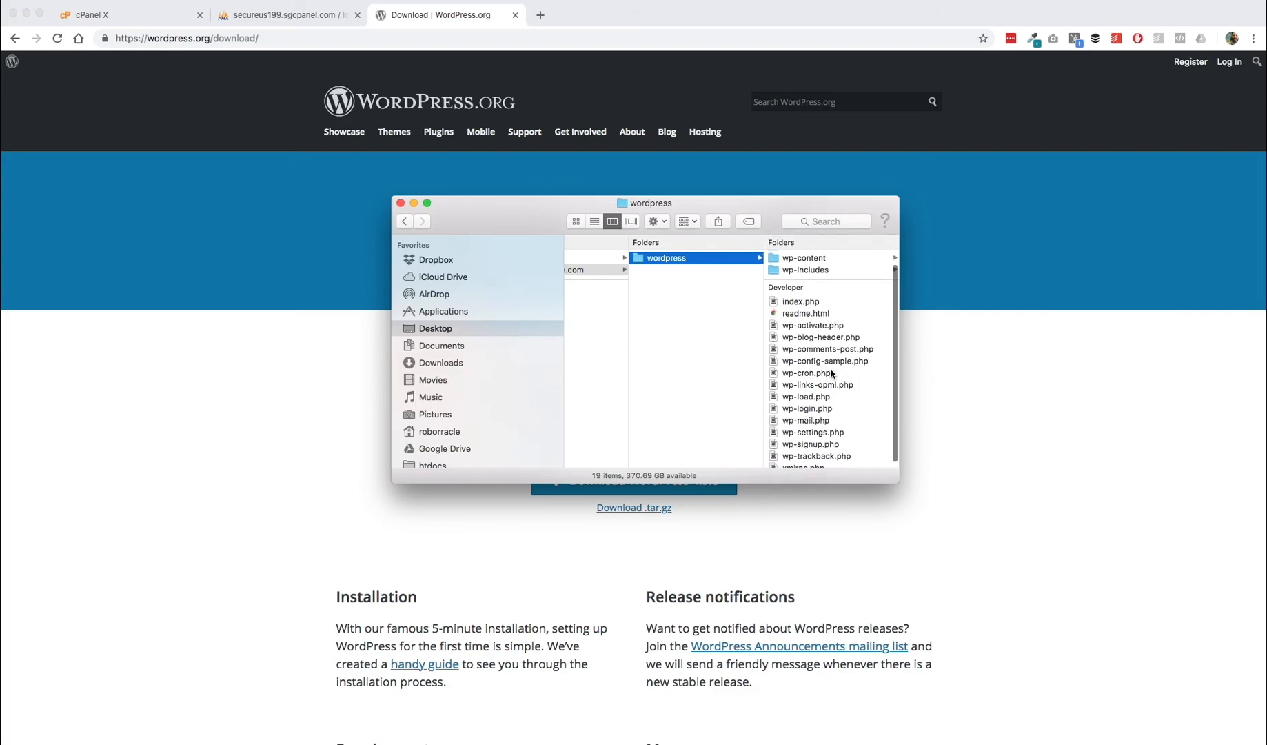
scroll(835, 364, "down", 1)
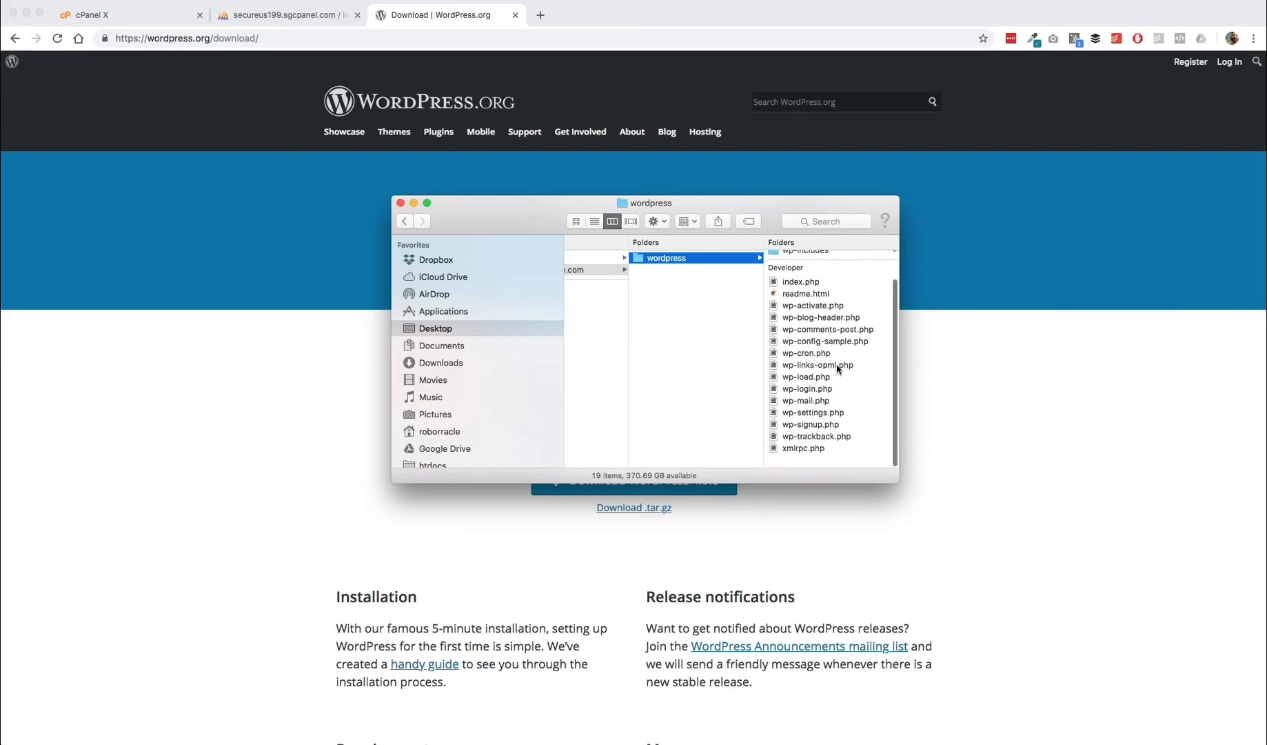
scroll(838, 369, "up", 3)
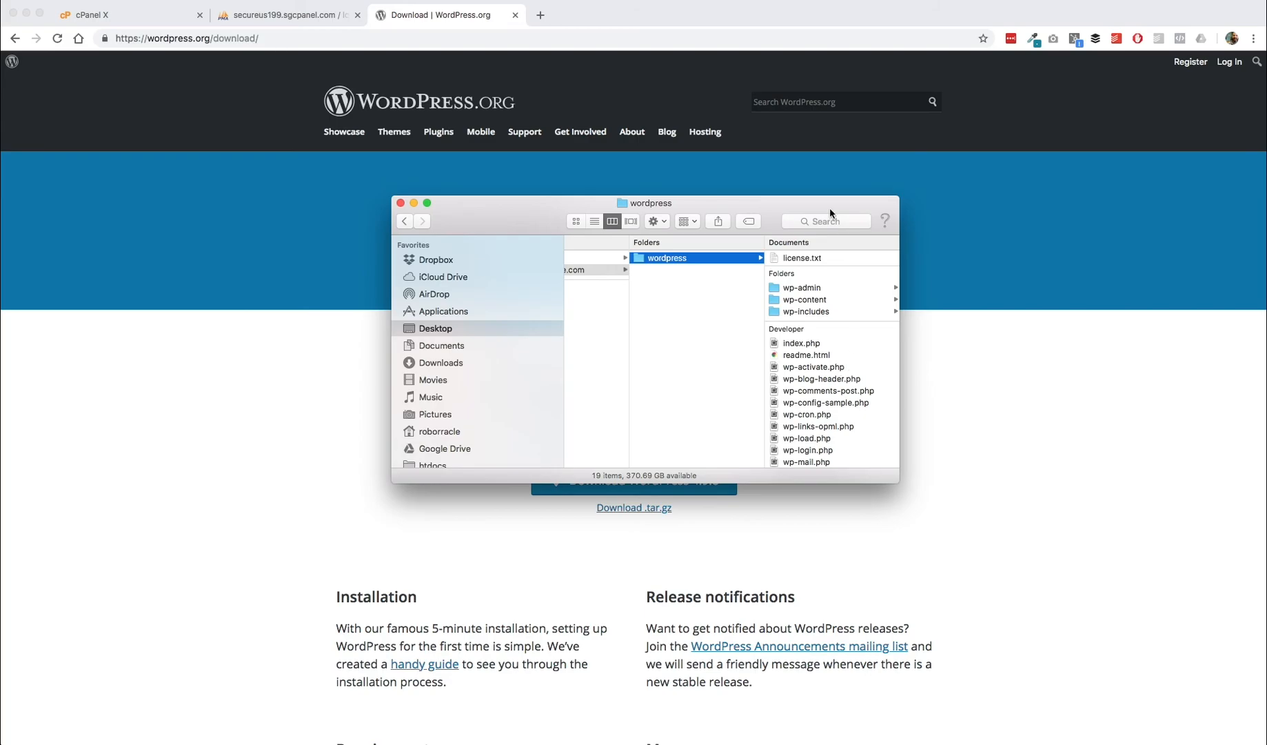
Open the SiteGround User's Area in a new browser tab and show the mywpexample.com account's Information & Settings.
left_click(541, 16)
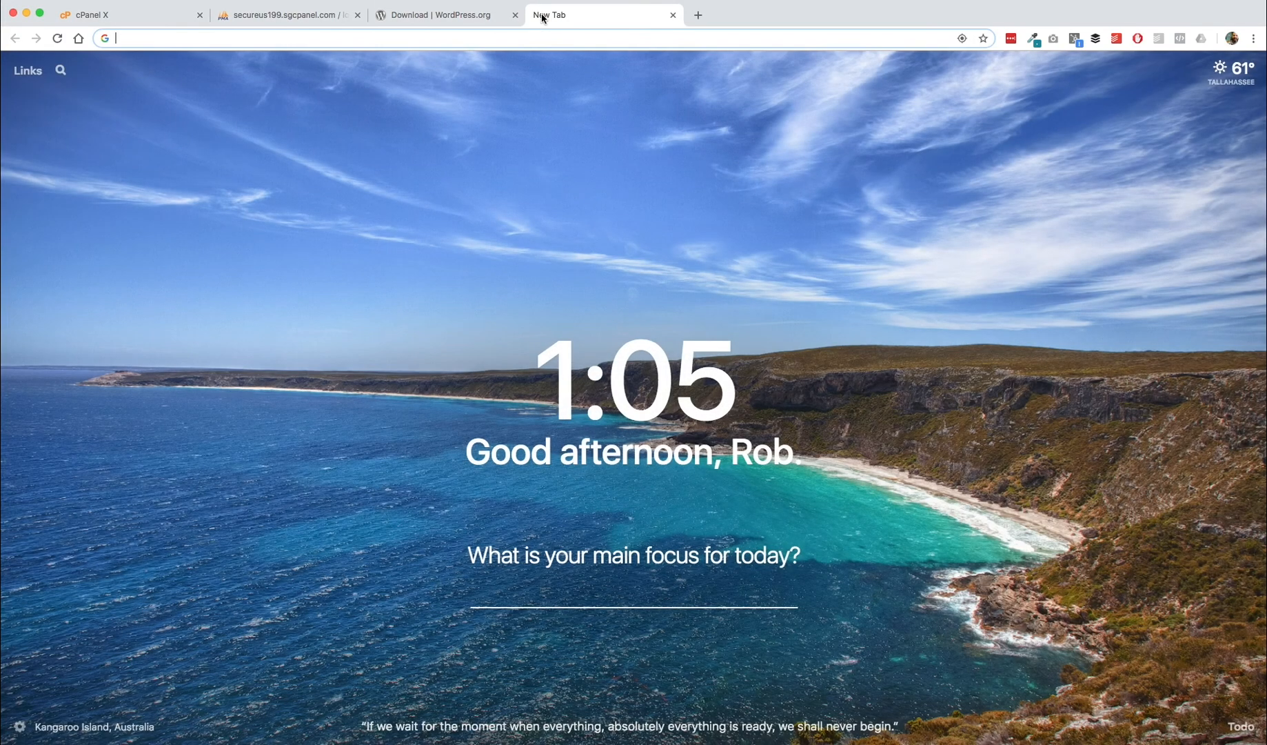
type("site")
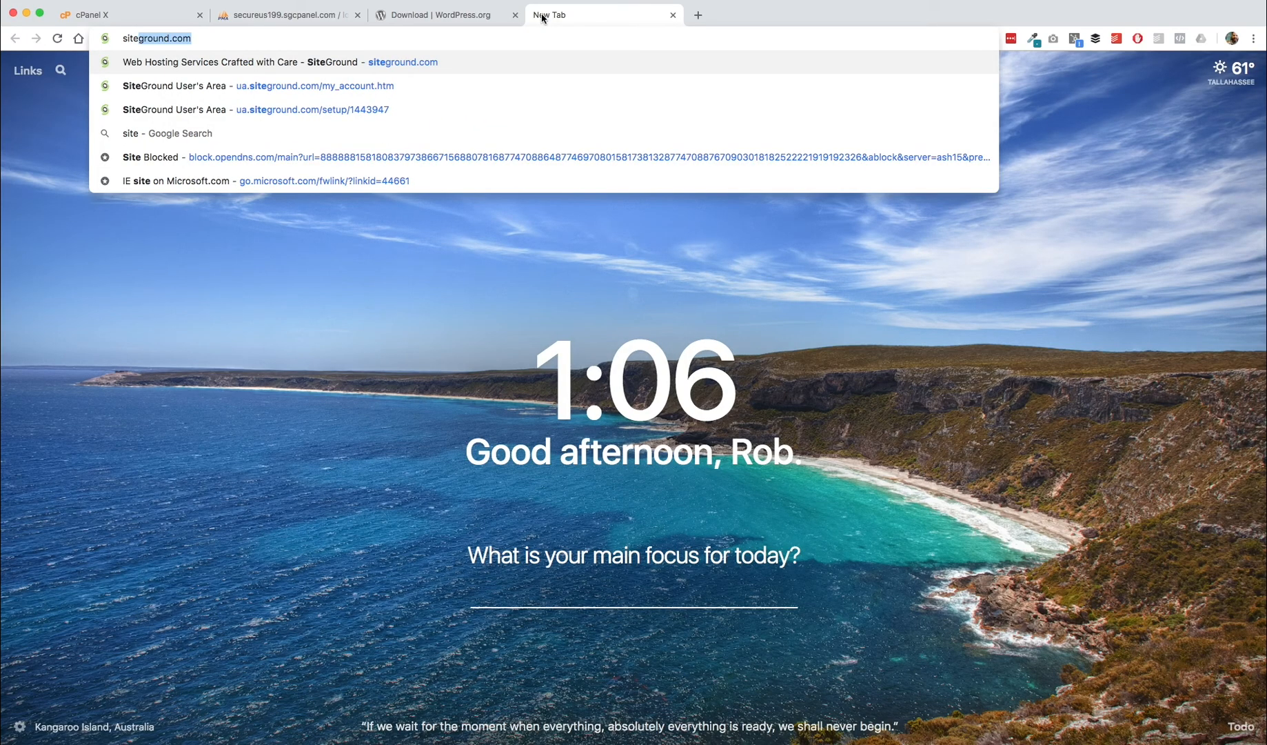
key("Down")
key("Return")
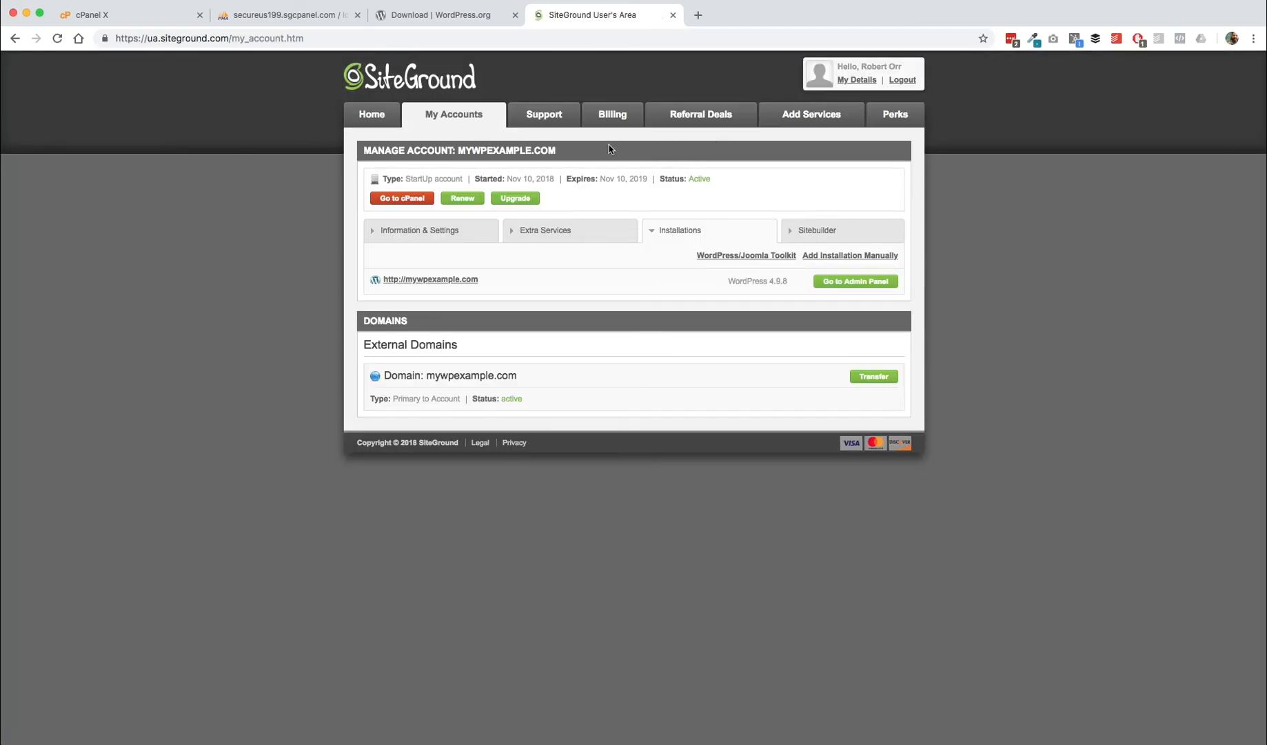
left_click(412, 237)
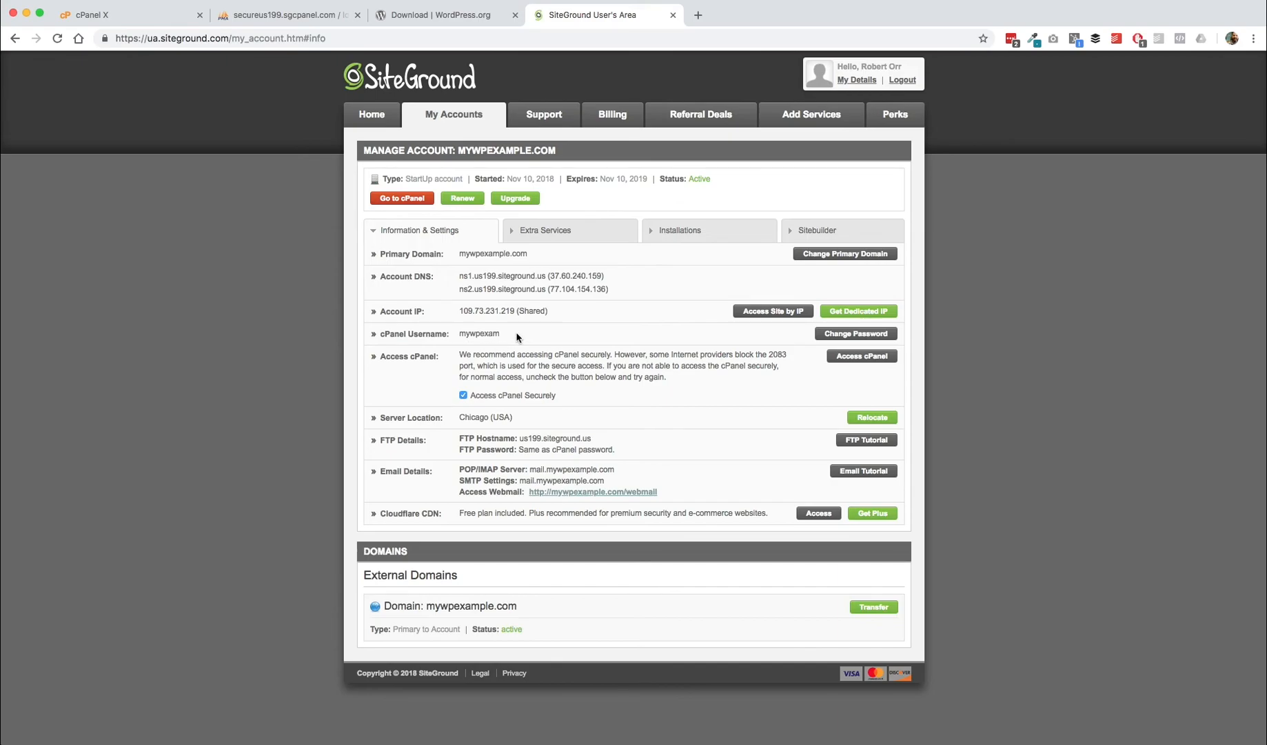
Change the cPanel account password by entering and retyping the new password, and update it.
left_click(869, 337)
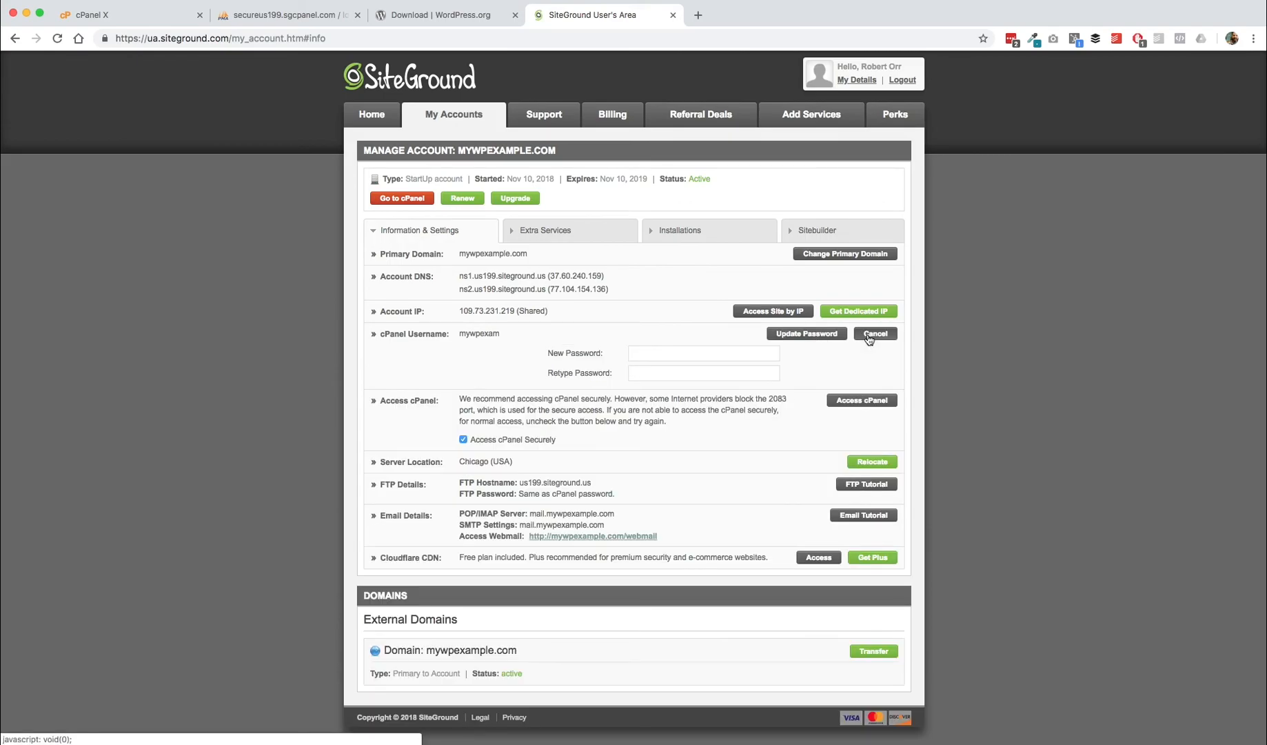
left_click(692, 358)
type("••••")
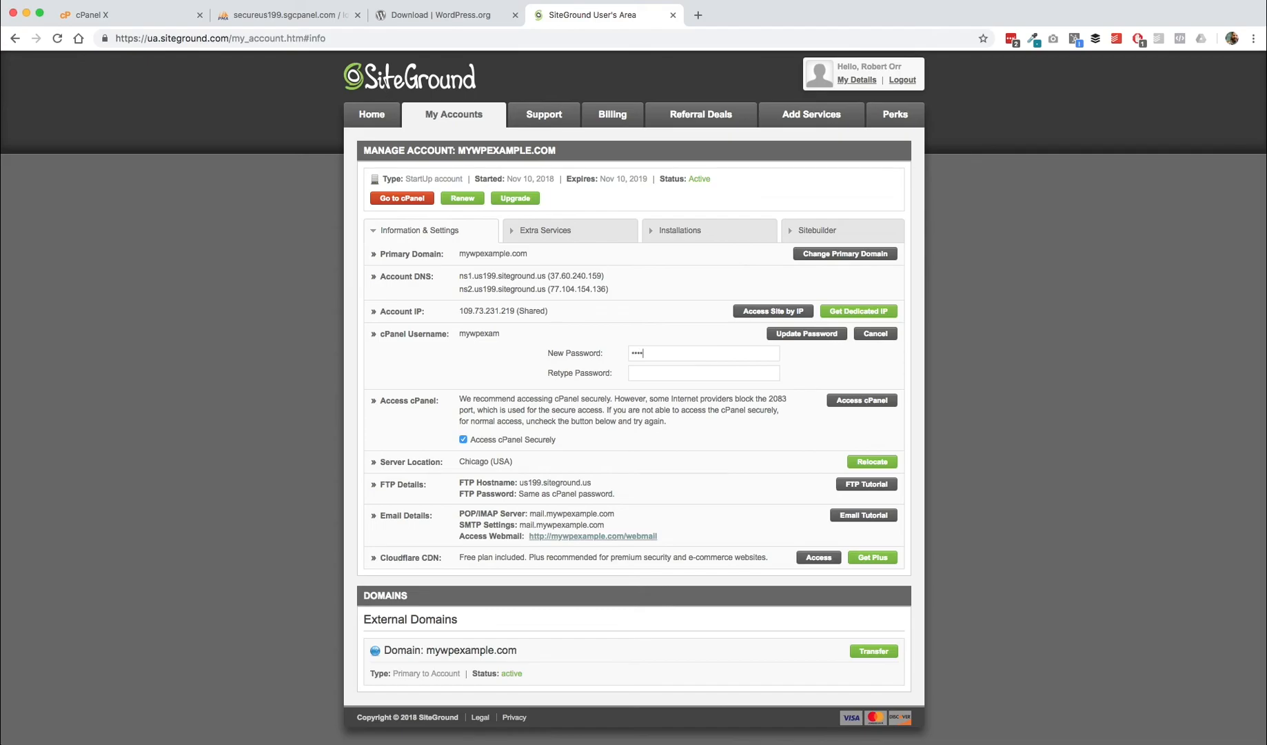
type("•••••••••••••")
key("shift+Tab")
type("••••••••")
left_click(802, 335)
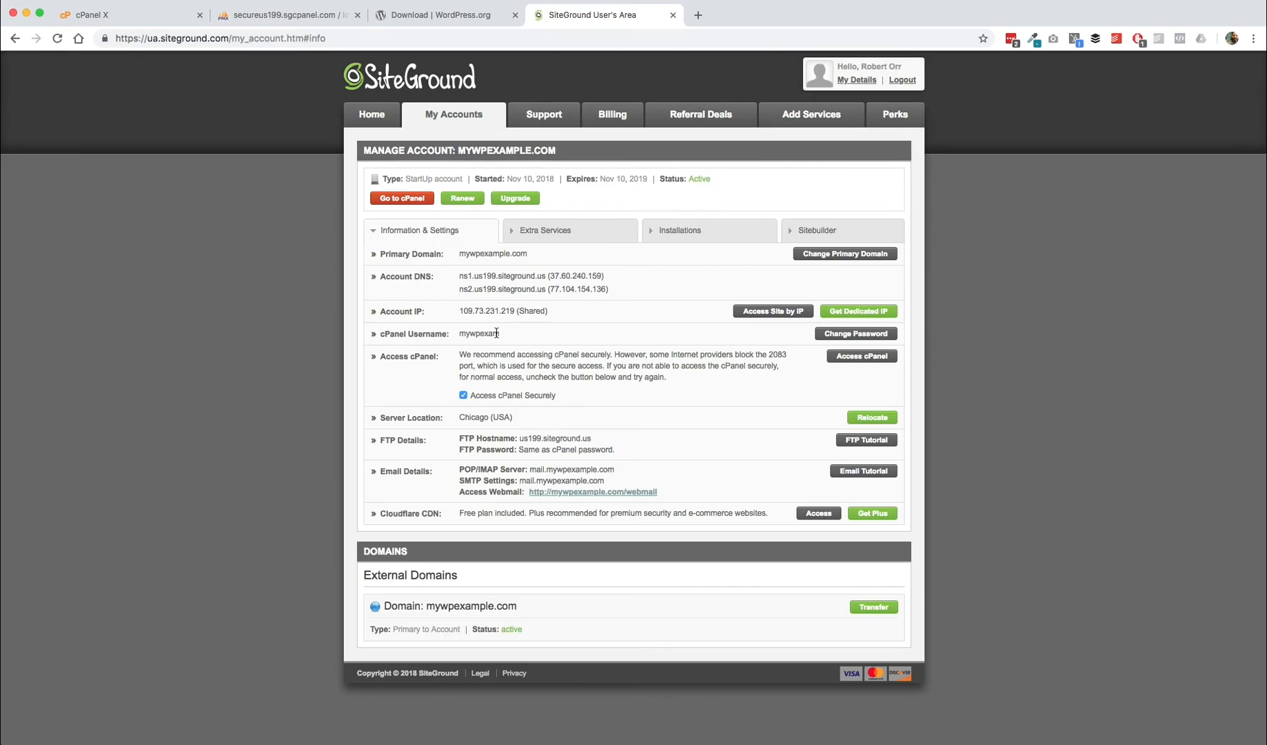
Examine the cPanel username and the FTP hostname in the hosting account details.
left_click_drag(497, 333, 459, 334)
left_click_drag(521, 438, 597, 439)
left_click(630, 431)
Switch to FileZilla to view the local and remote site files, and return to Chrome.
key("super+Tab")
key("super+Tab")
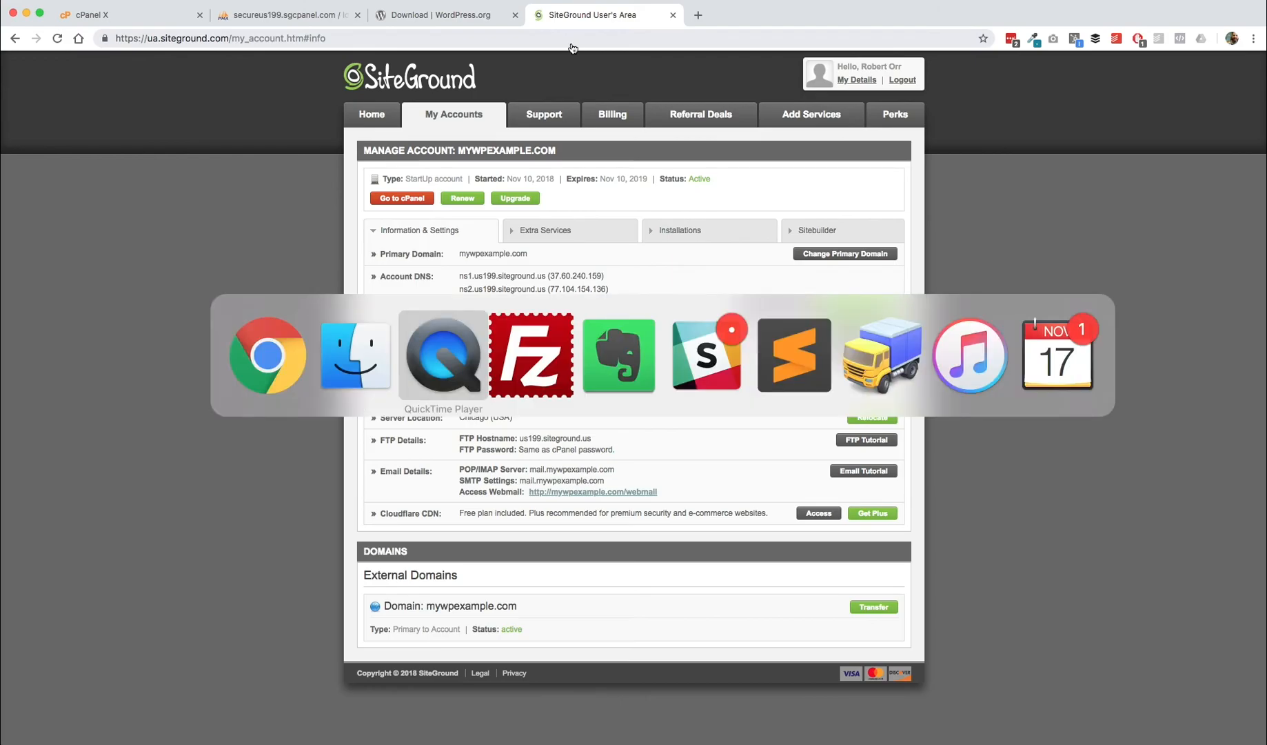
key("super+Tab")
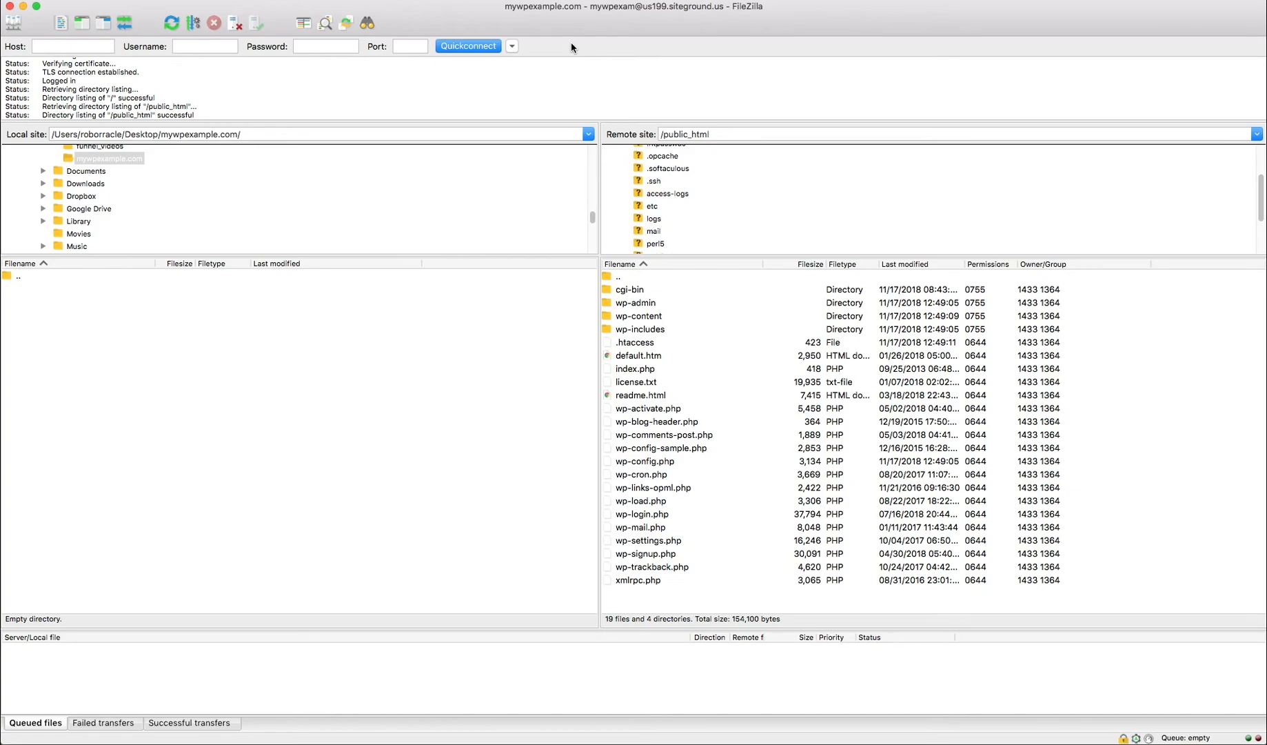
key("super+Tab")
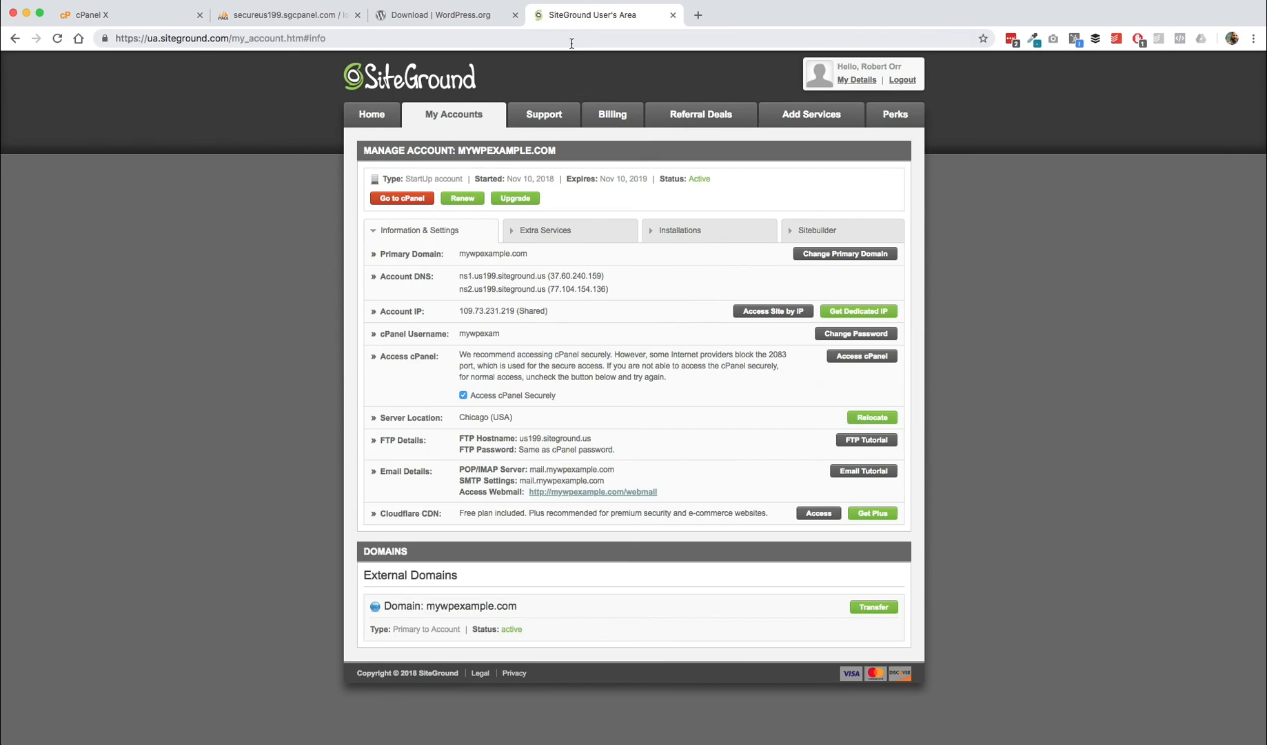
Search Google for "filezilla" in a new browser tab and open the filezilla-project.org site.
left_click(698, 15)
type("fil")
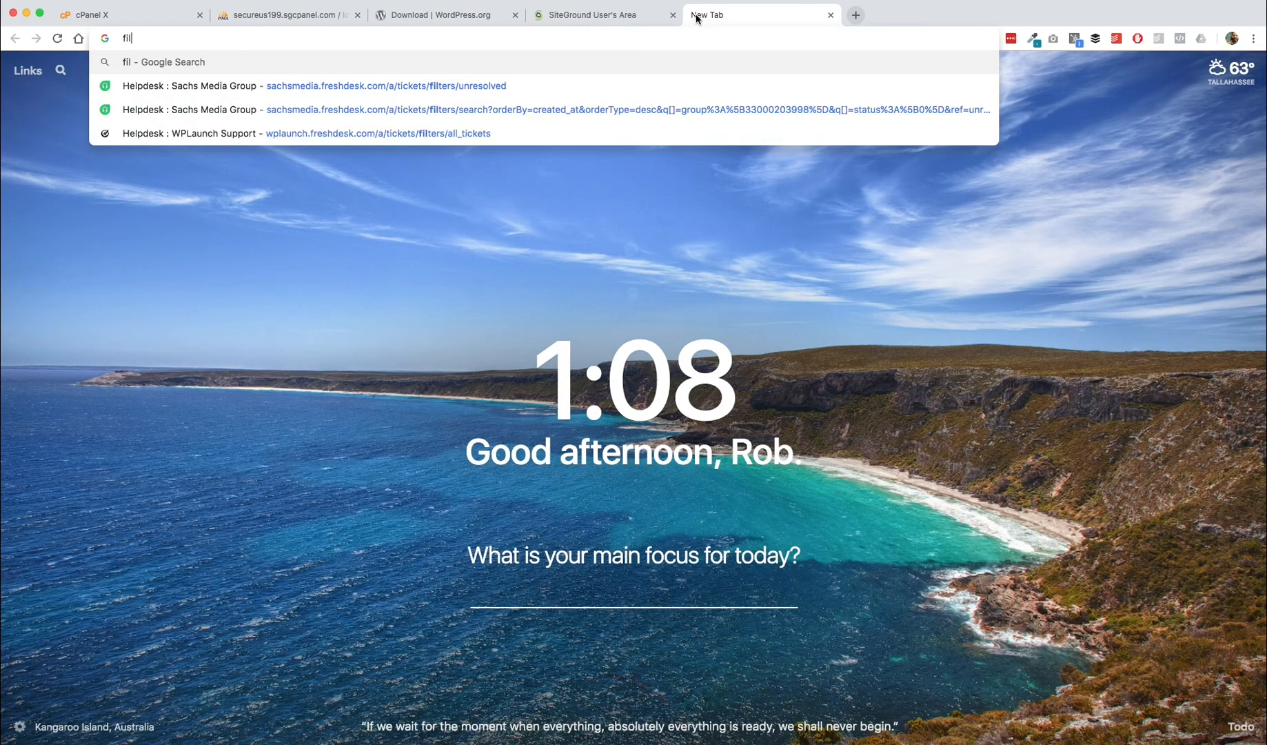
type("ezilla")
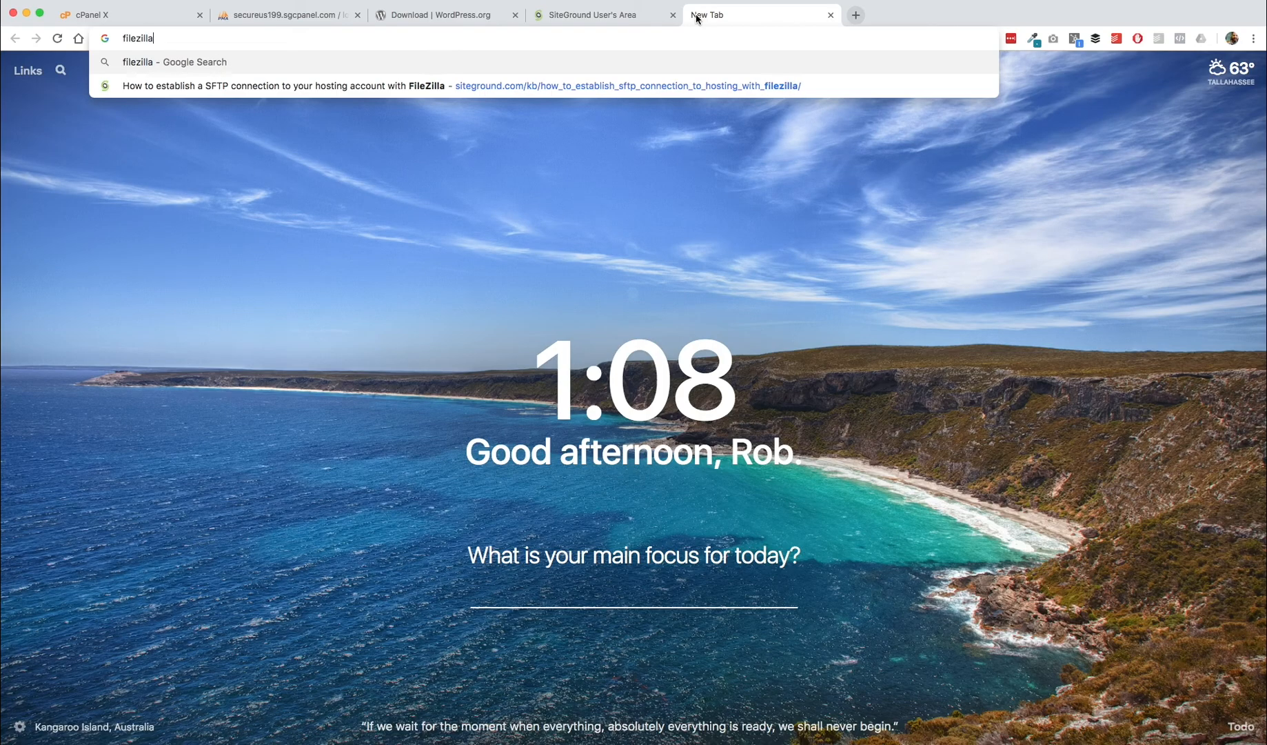
key("Return")
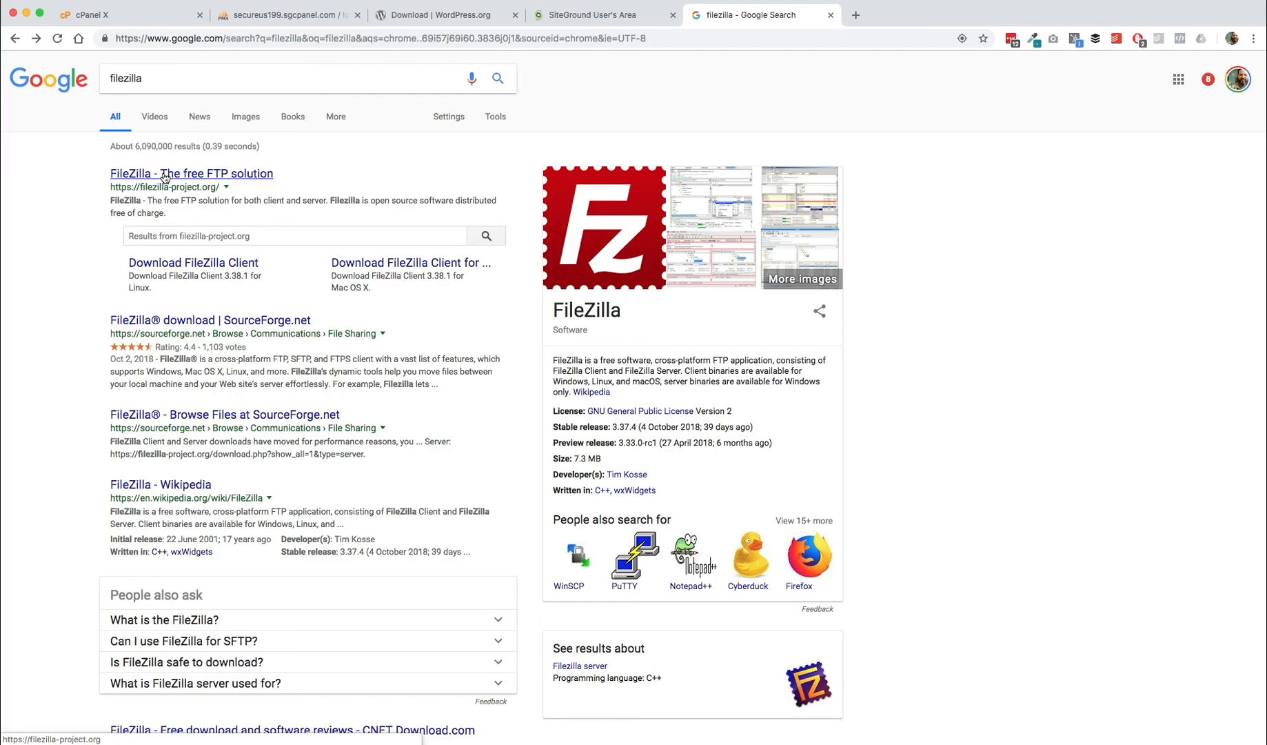
left_click(164, 175)
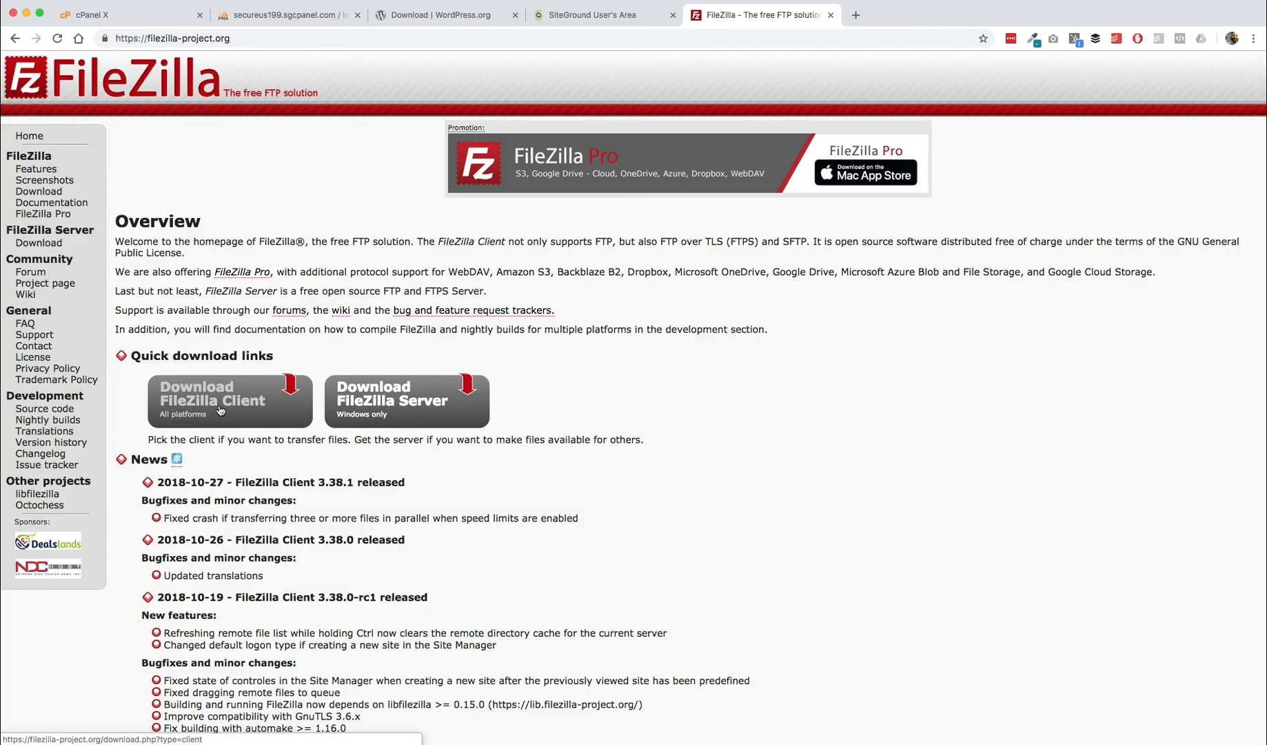
Download the standard FileZilla Client edition for Mac OS X and close the sponsor message.
left_click(220, 410)
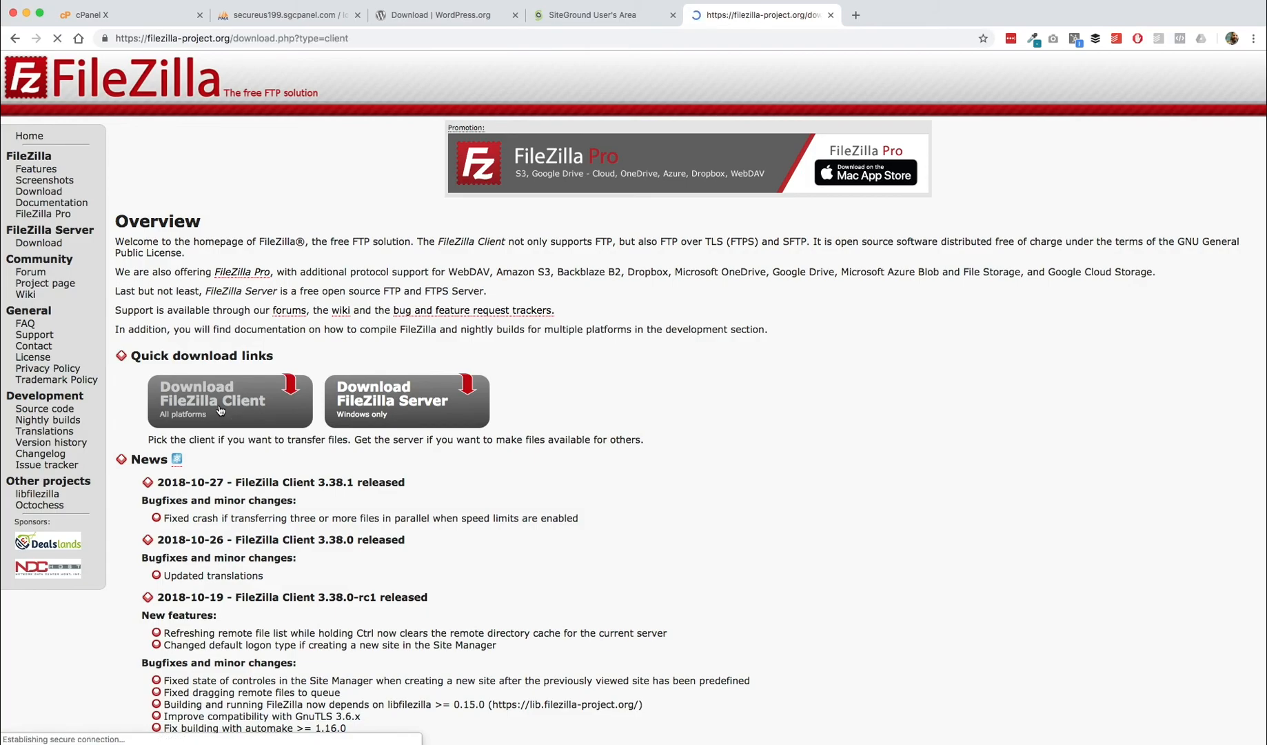
left_click(219, 332)
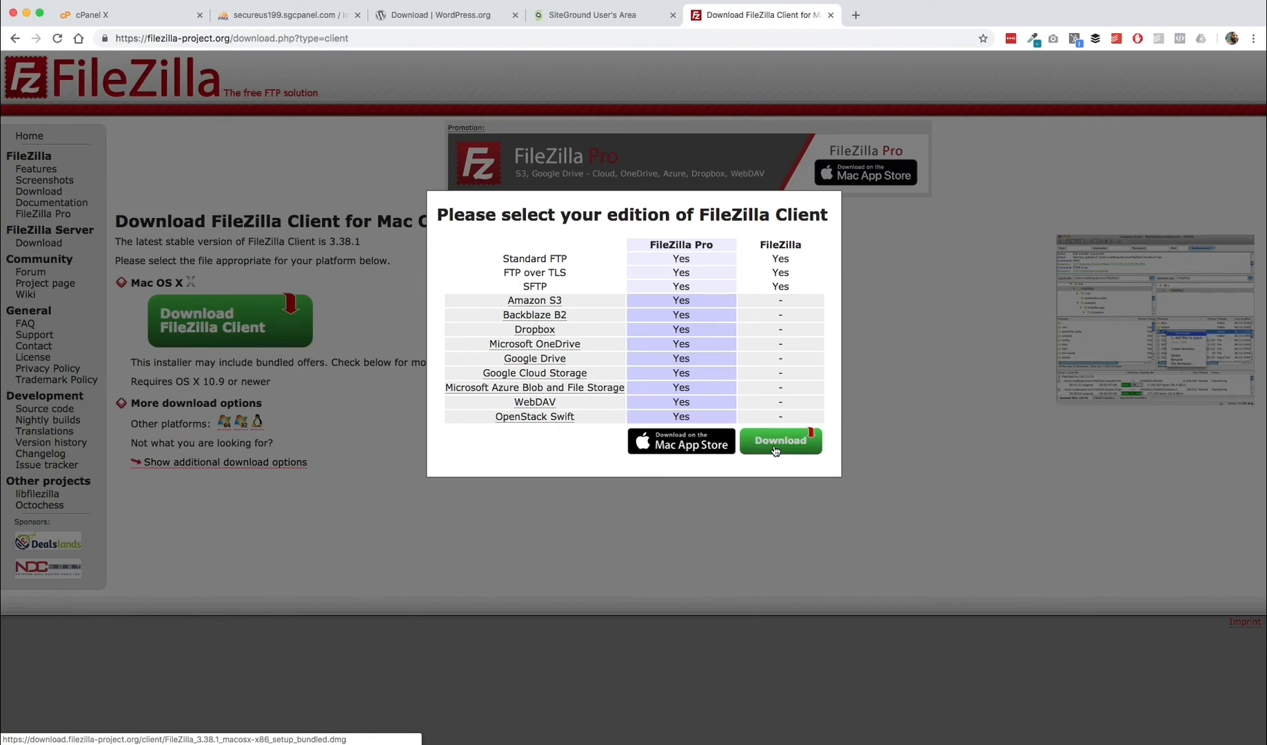
left_click(775, 450)
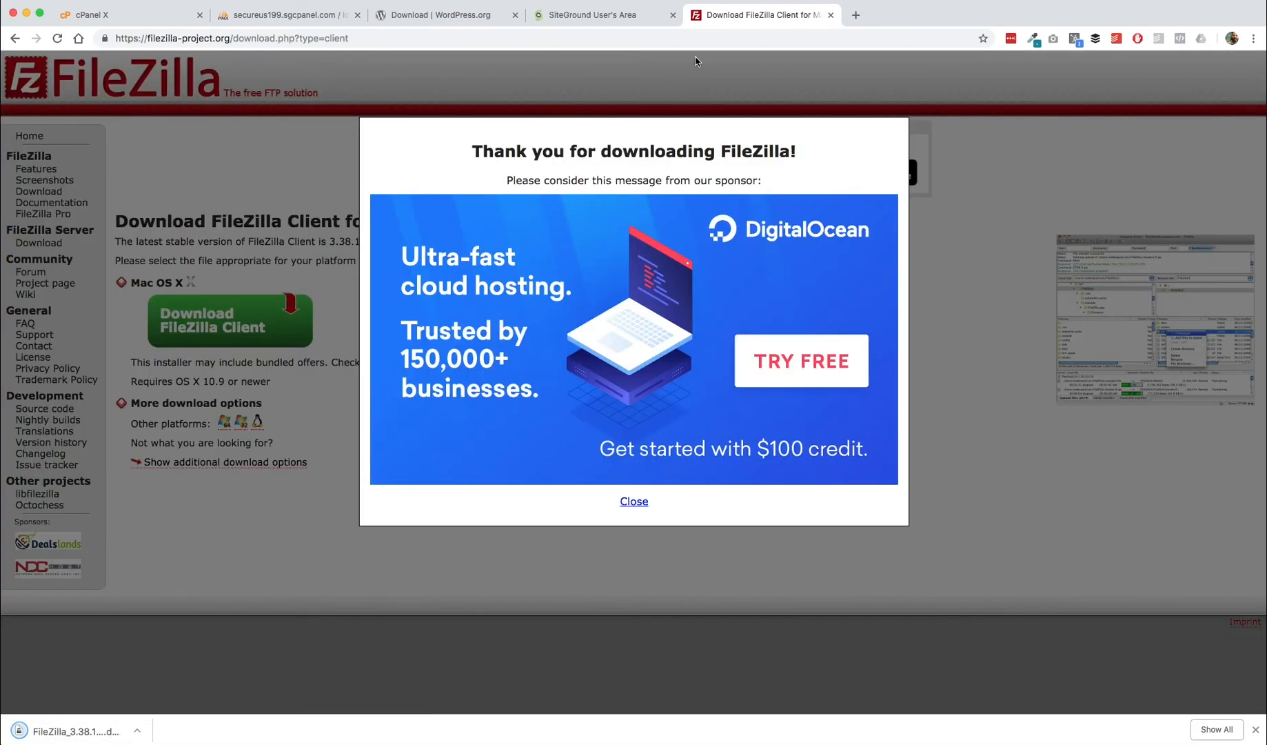
left_click(633, 501)
Switch to FileZilla and disconnect from the current server.
key("super+Tab")
key("super+Tab")
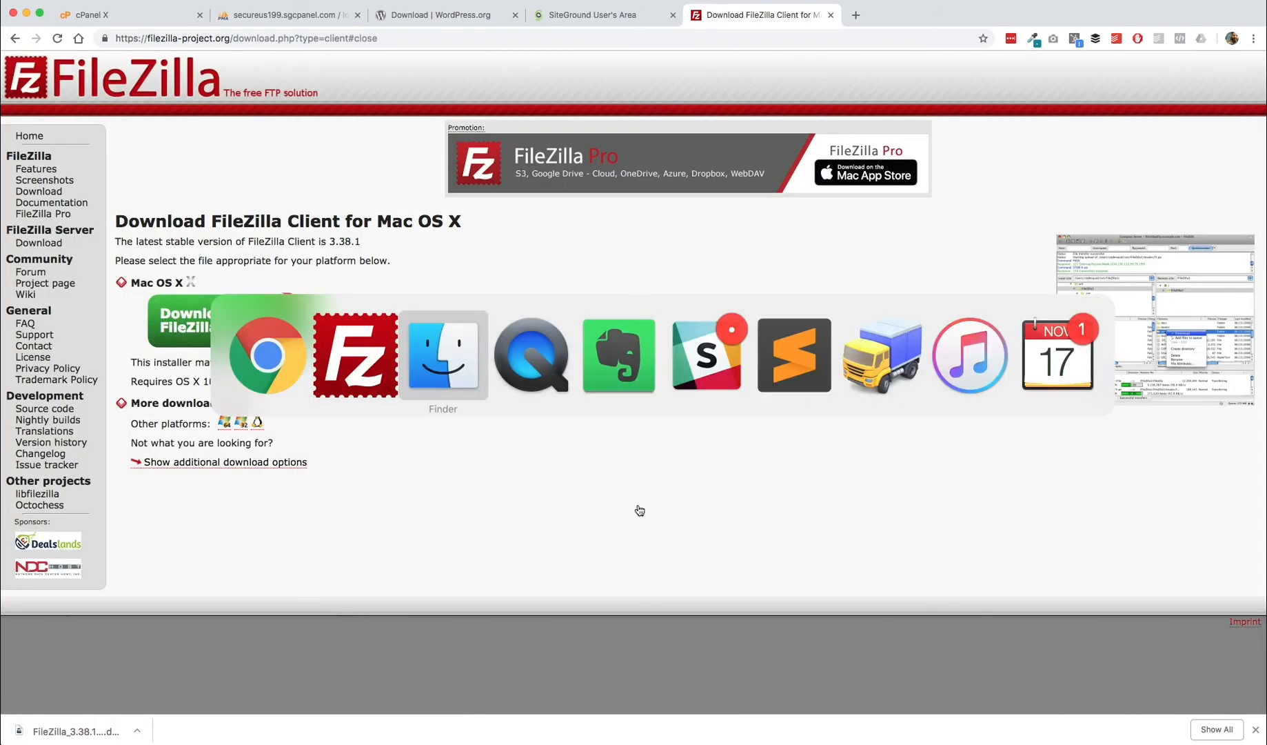
key("super+shift+Tab")
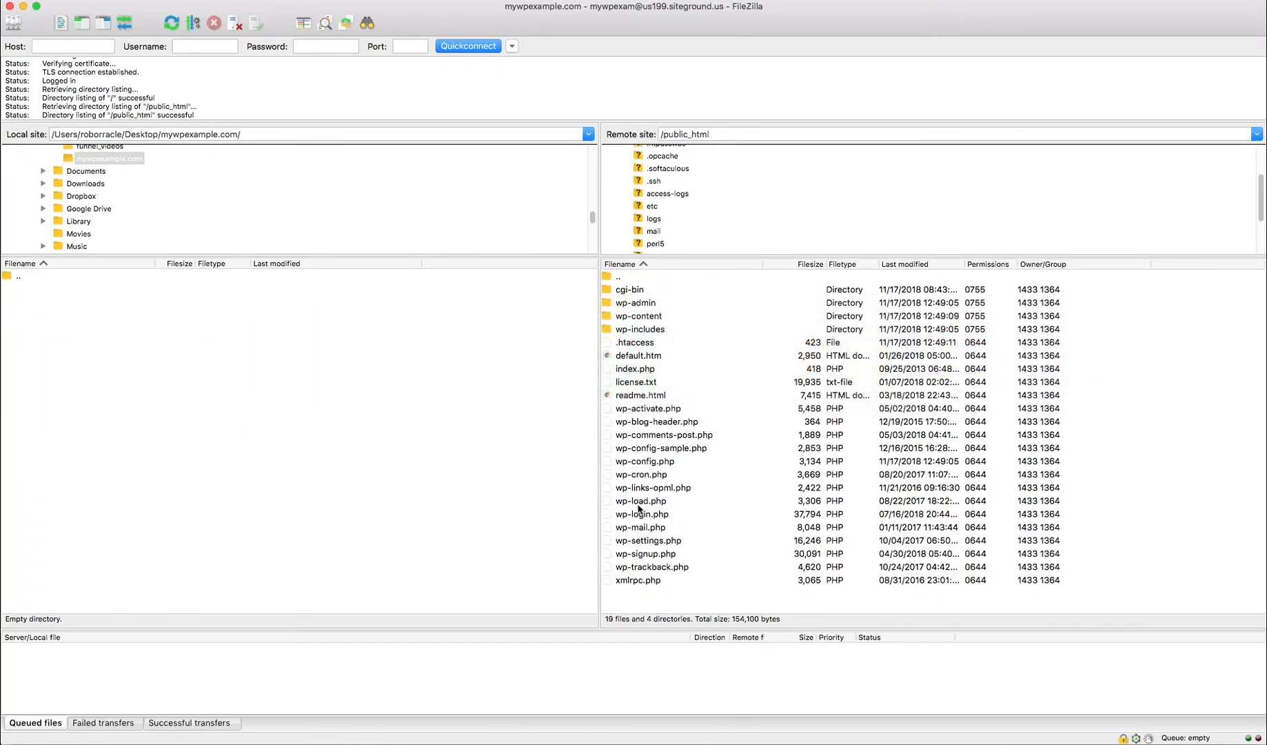
left_click(236, 26)
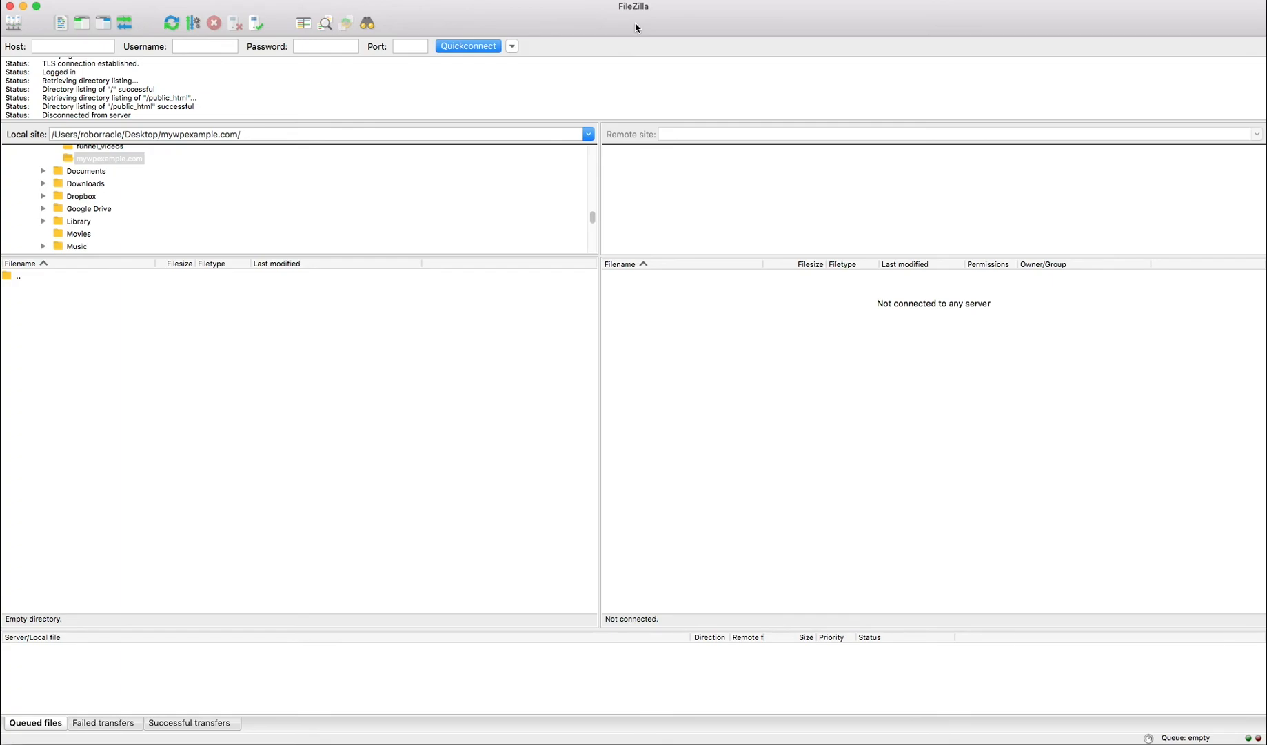
Open the Site Manager on the mywpexample.com entry and keep its logon type as Normal.
key("super+s")
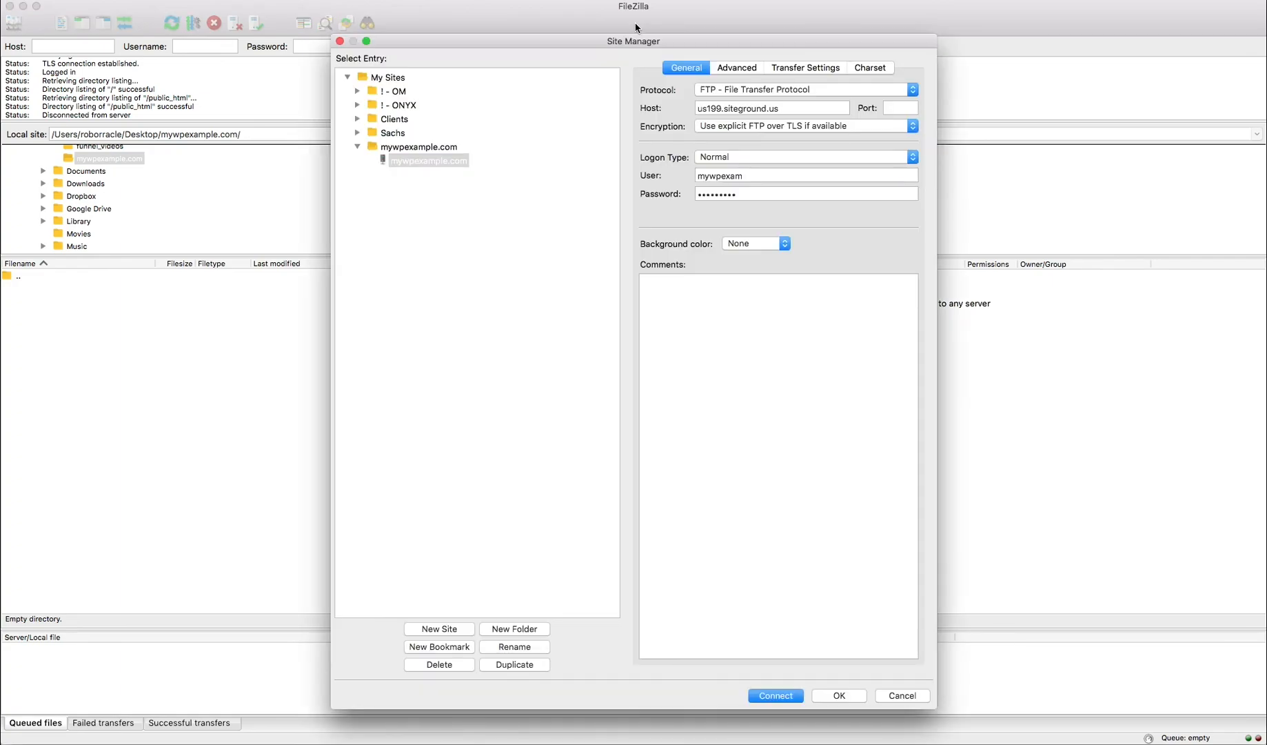
left_click(339, 41)
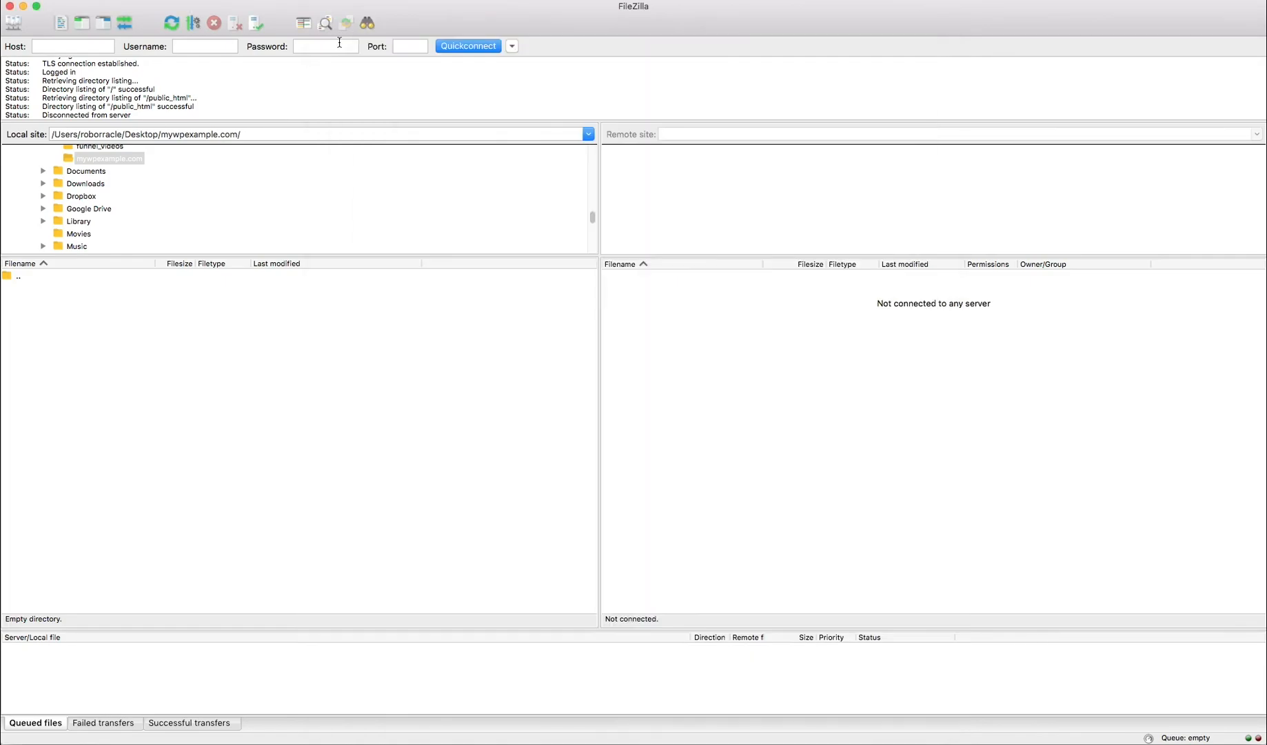
left_click(0, 0)
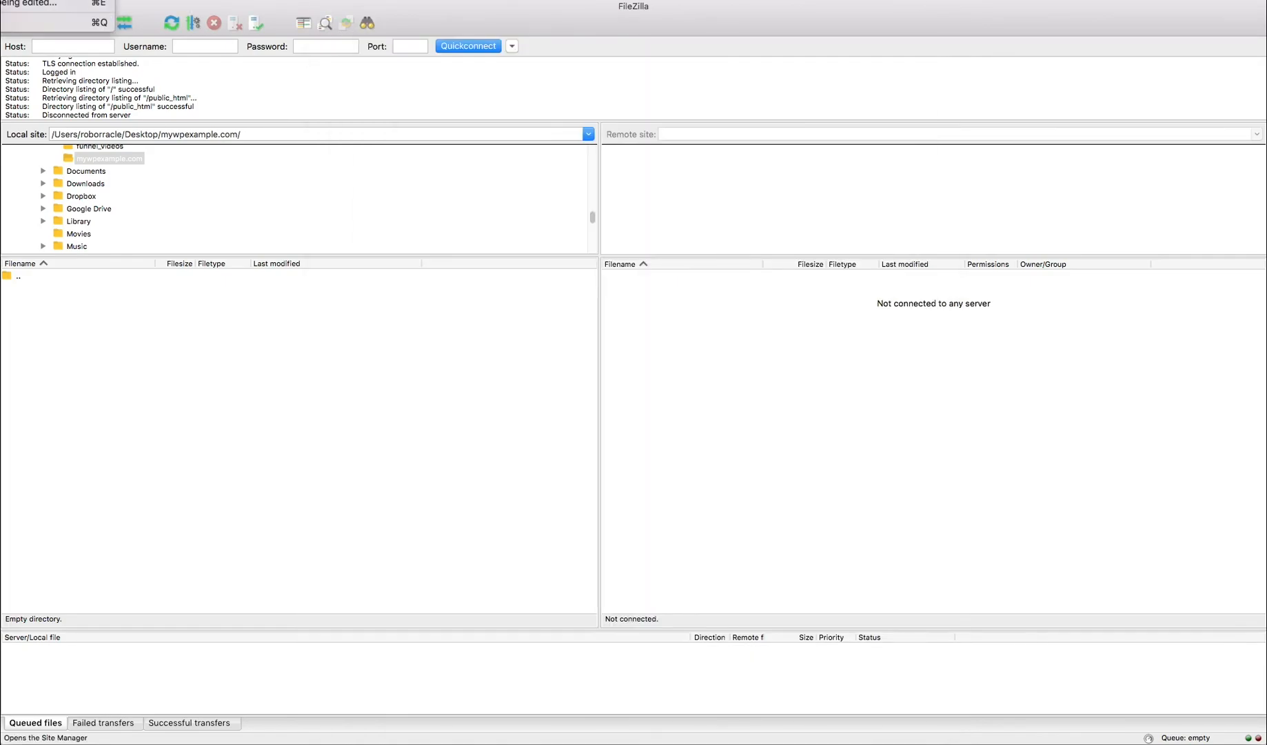
left_click(27, 0)
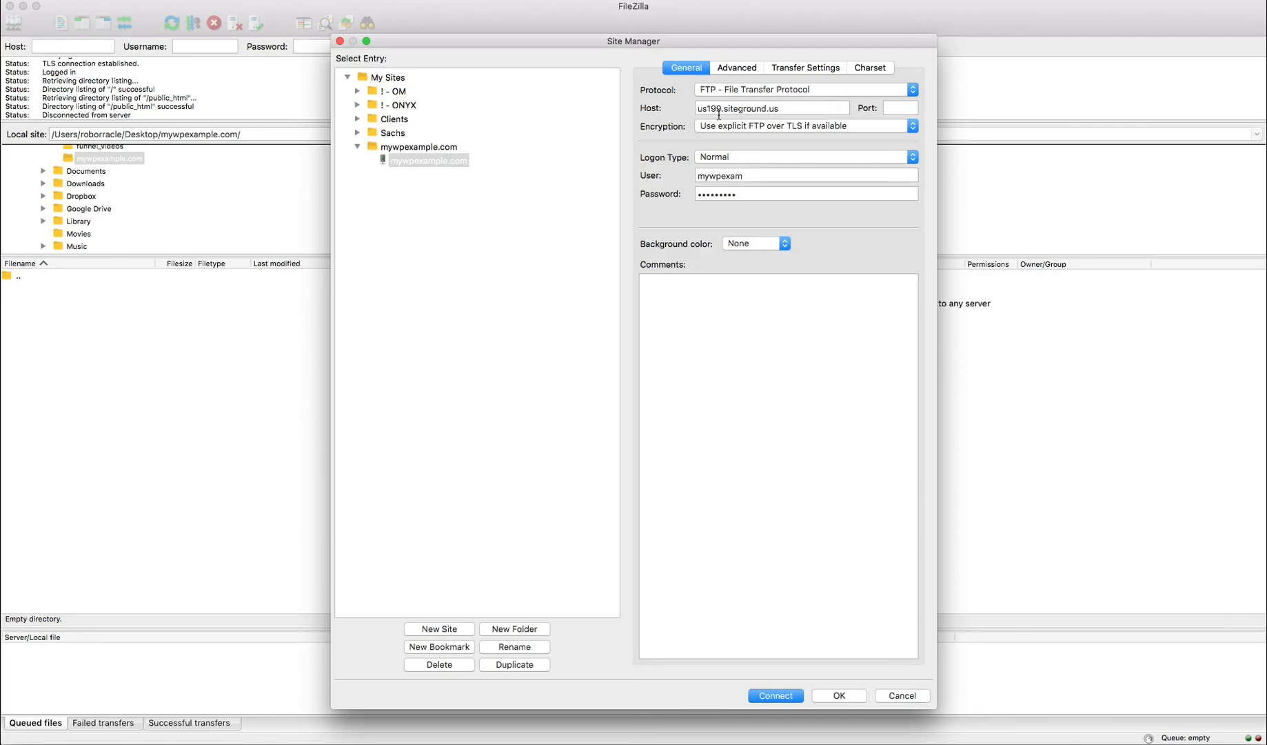
left_click(736, 157)
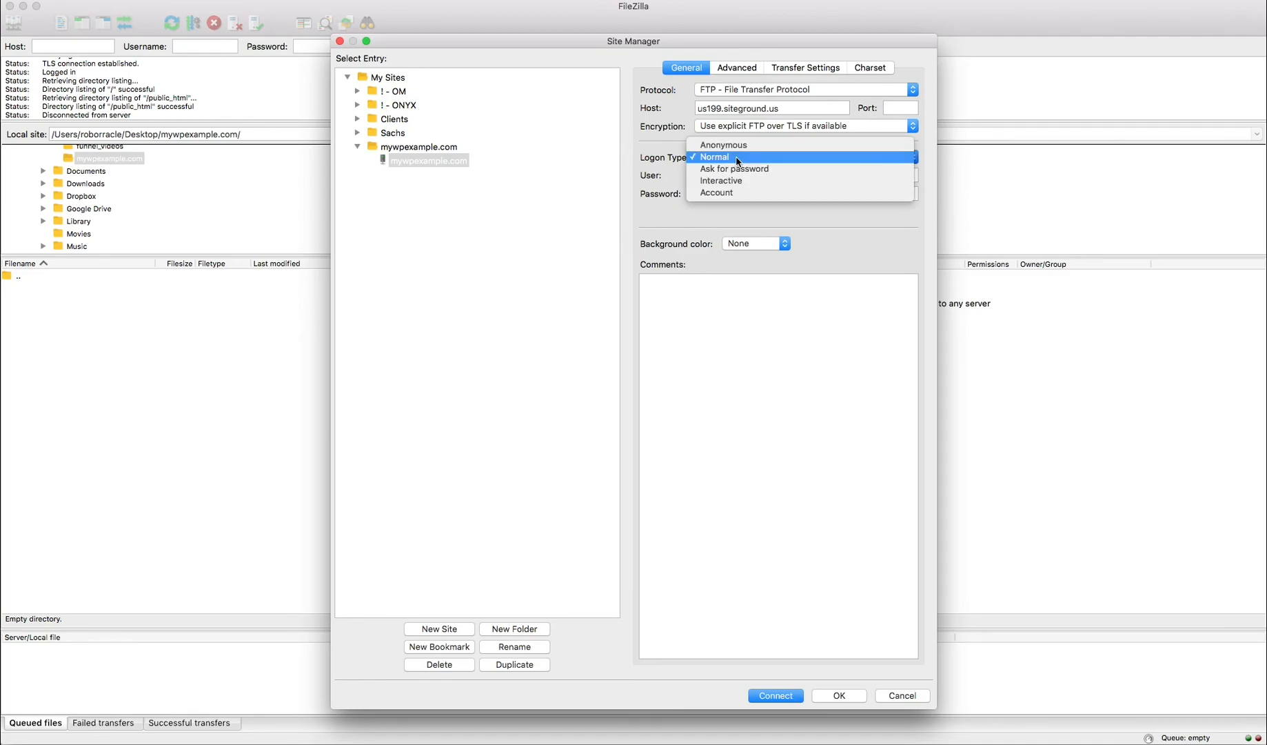
left_click(736, 157)
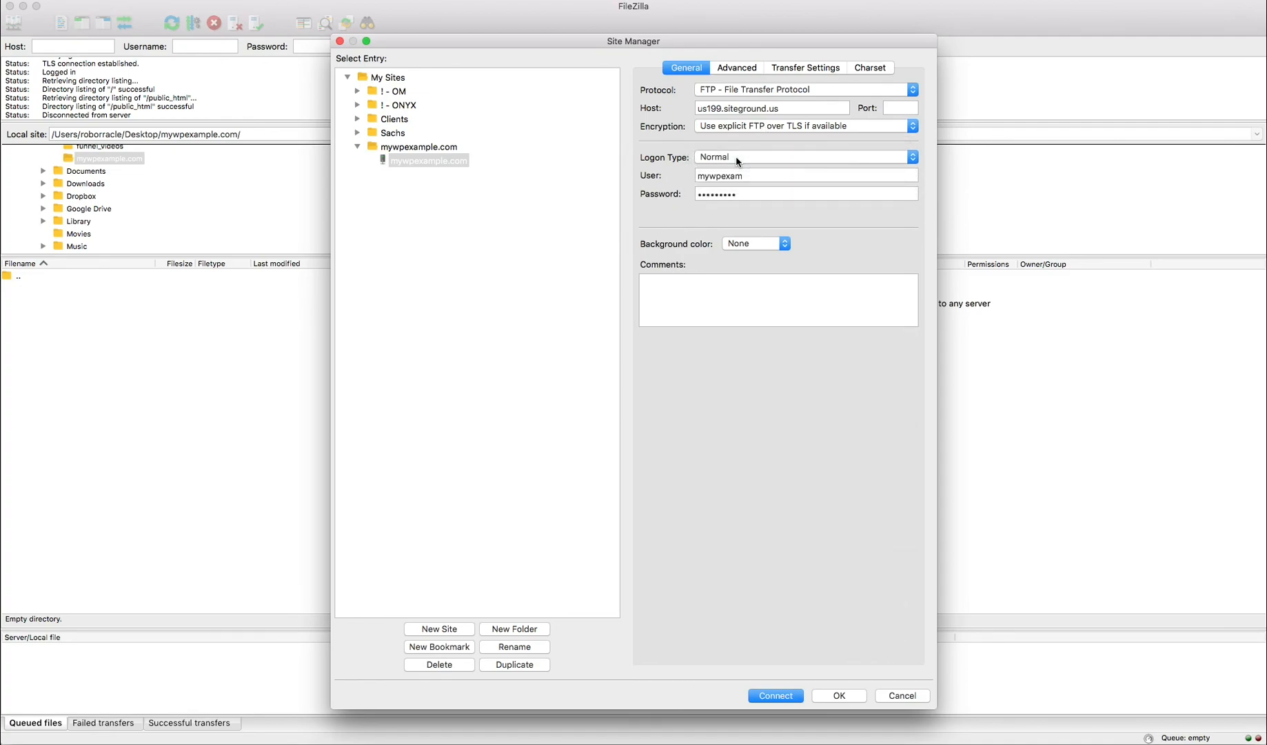
Enter the FTP account password for the mywpexample.com site entry and connect to the server.
left_click(746, 194)
type("•••••••")
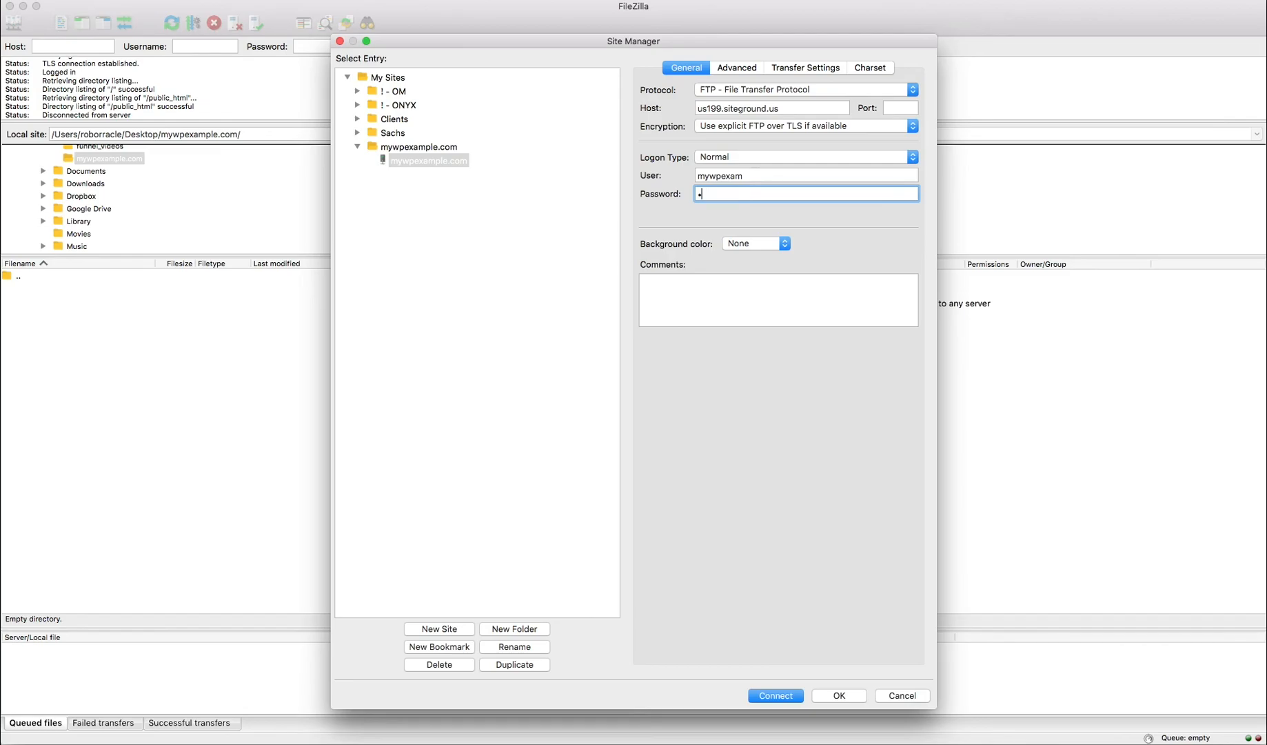
type("••")
left_click(777, 696)
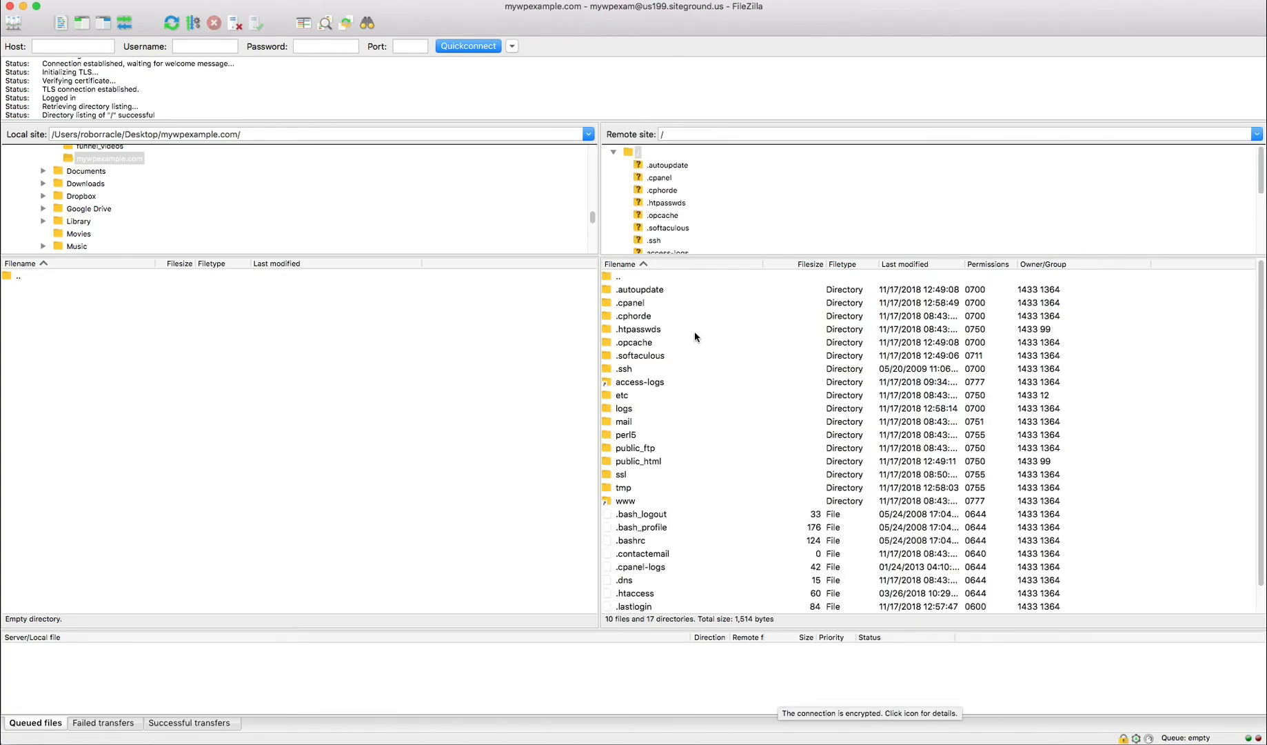
Reload the local mywpexample.com folder and open the wordpress folder inside it.
scroll(729, 407, "down", 2)
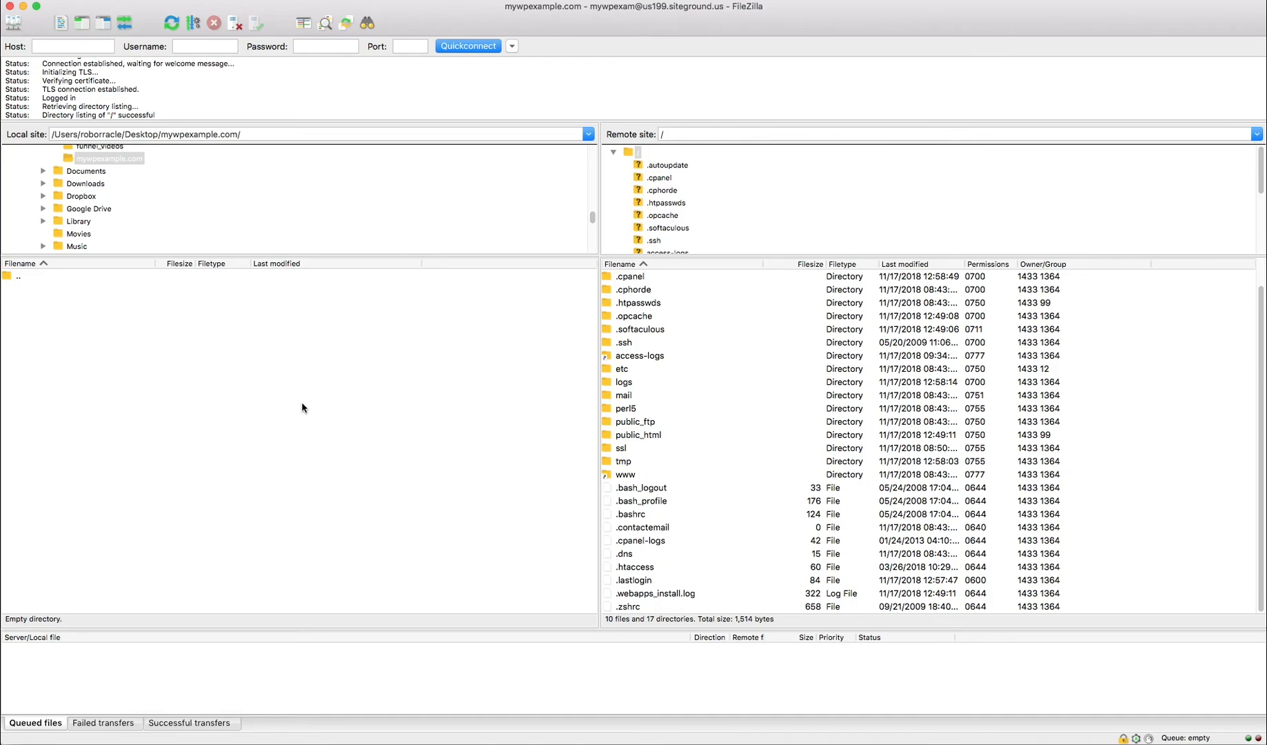
left_click(112, 162)
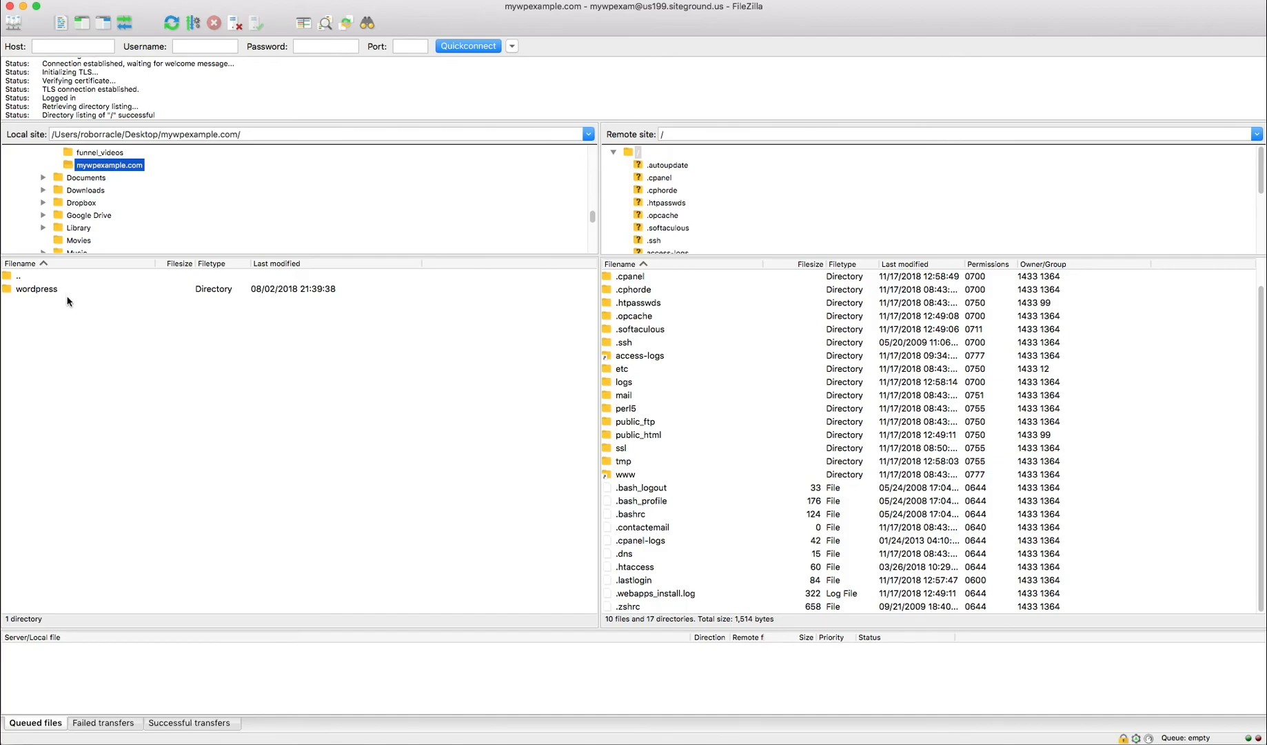
left_click(364, 361)
left_click(713, 345)
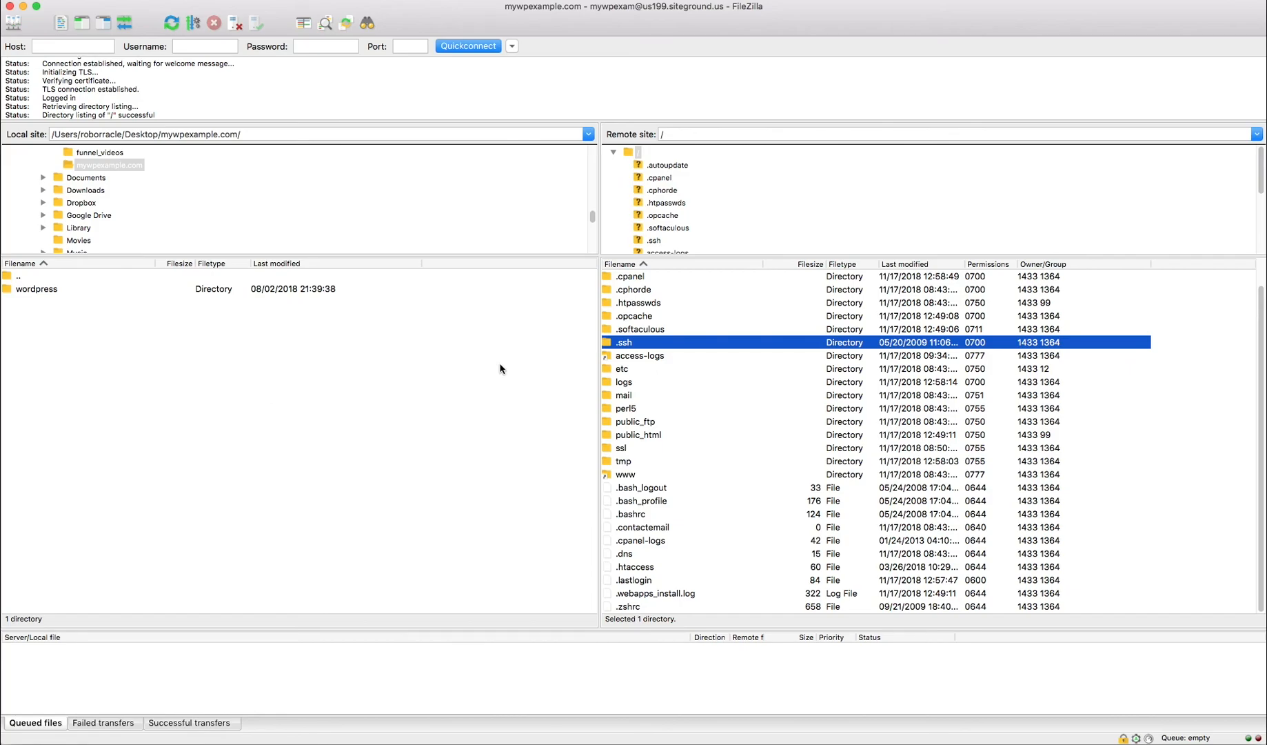
double_click(46, 290)
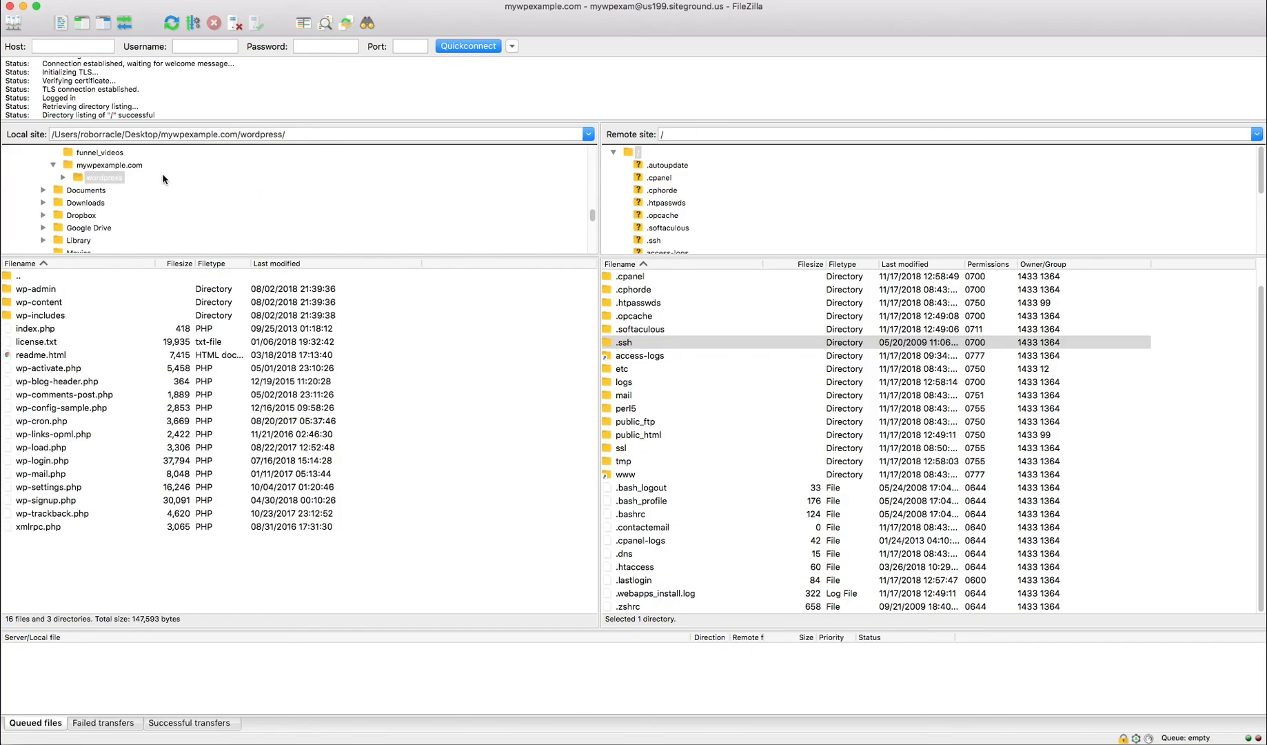
Examine the local site path leading through mywpexample.com to the wordpress folder.
scroll(162, 178, "down", 1)
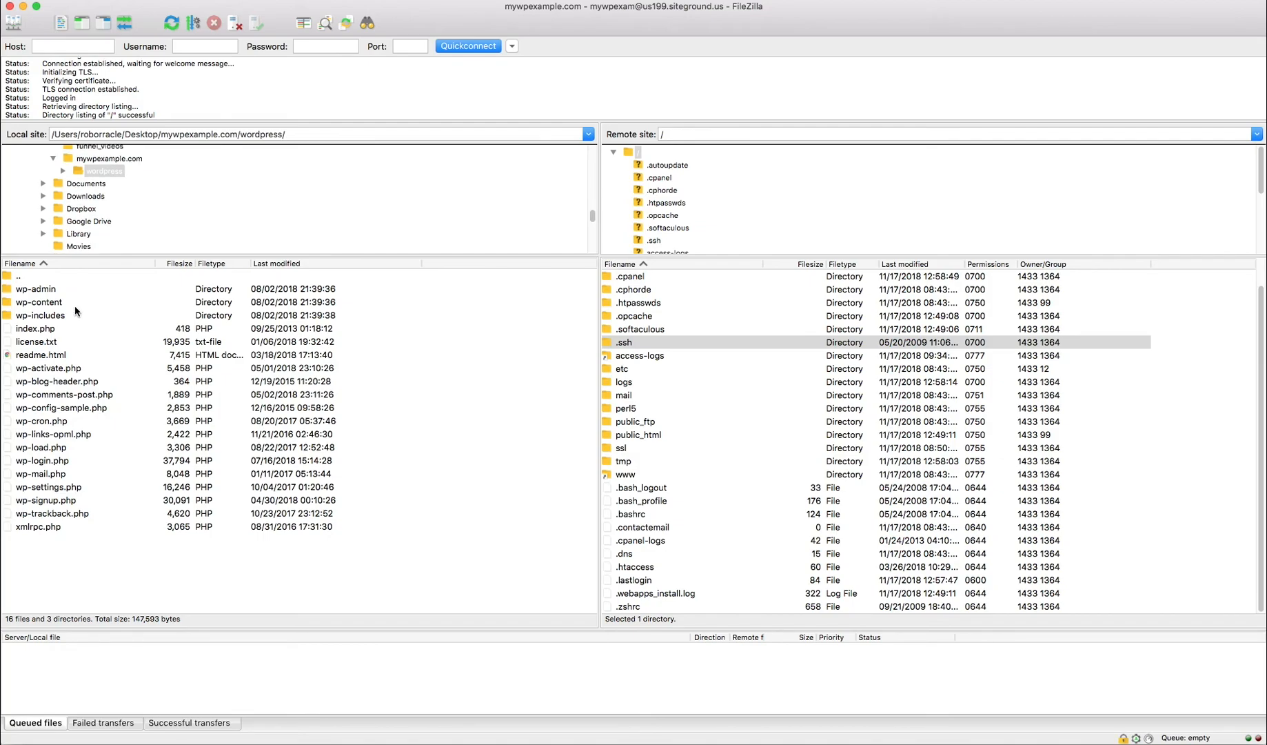
left_click(143, 135)
left_click(166, 134)
left_click_drag(166, 135, 239, 131)
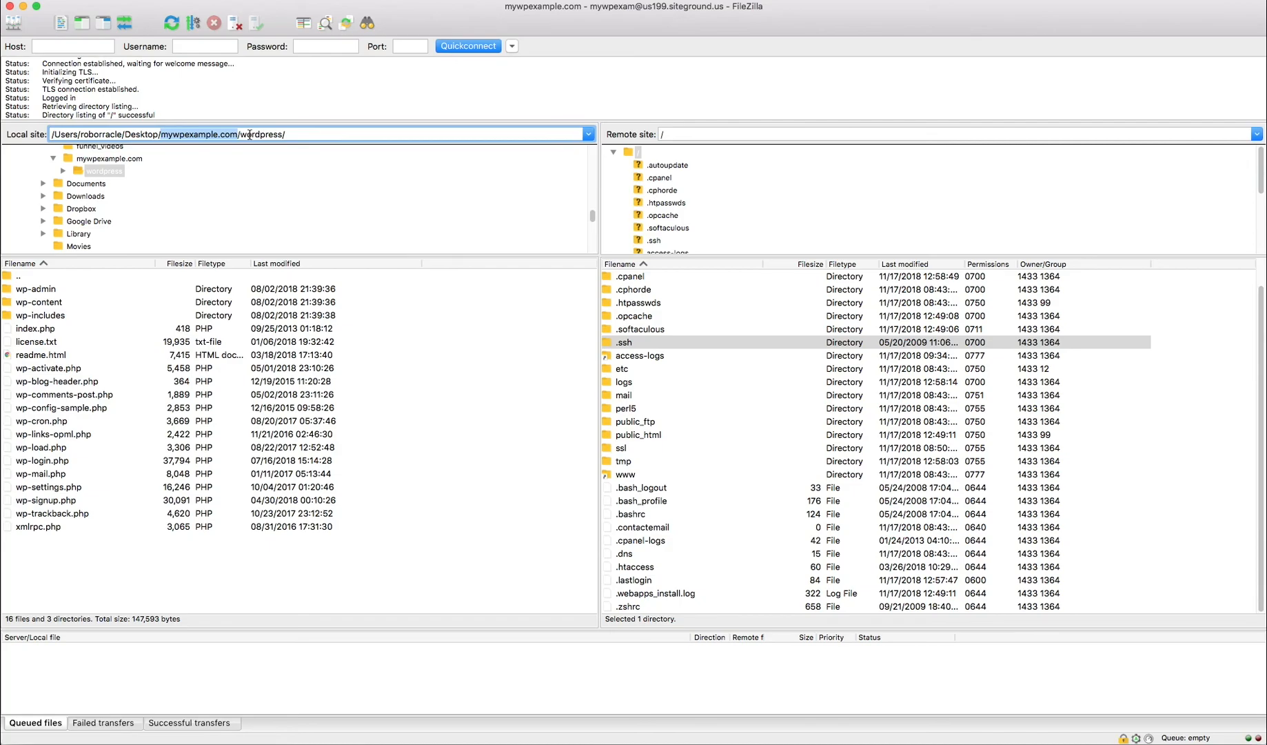
left_click(250, 134)
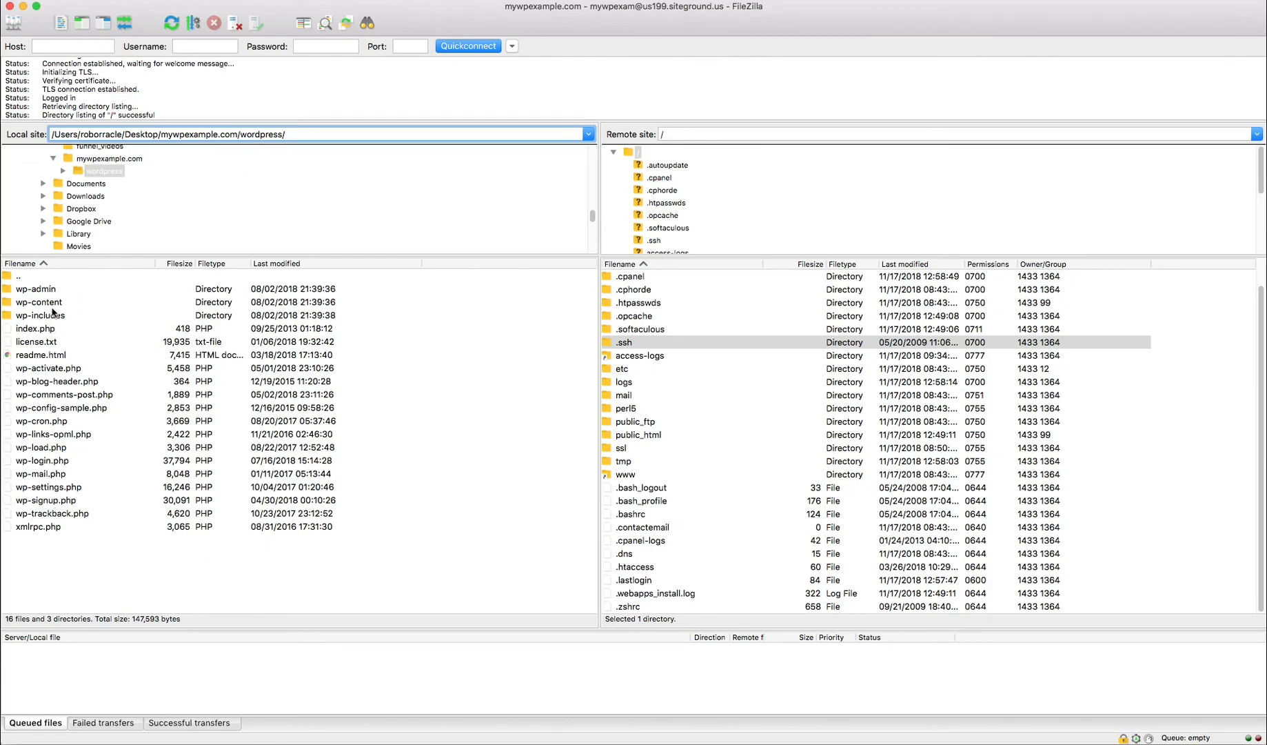
Switch to Finder to compare the wordpress folder's contents with the local file list, and return to FileZilla.
key("super+Tab")
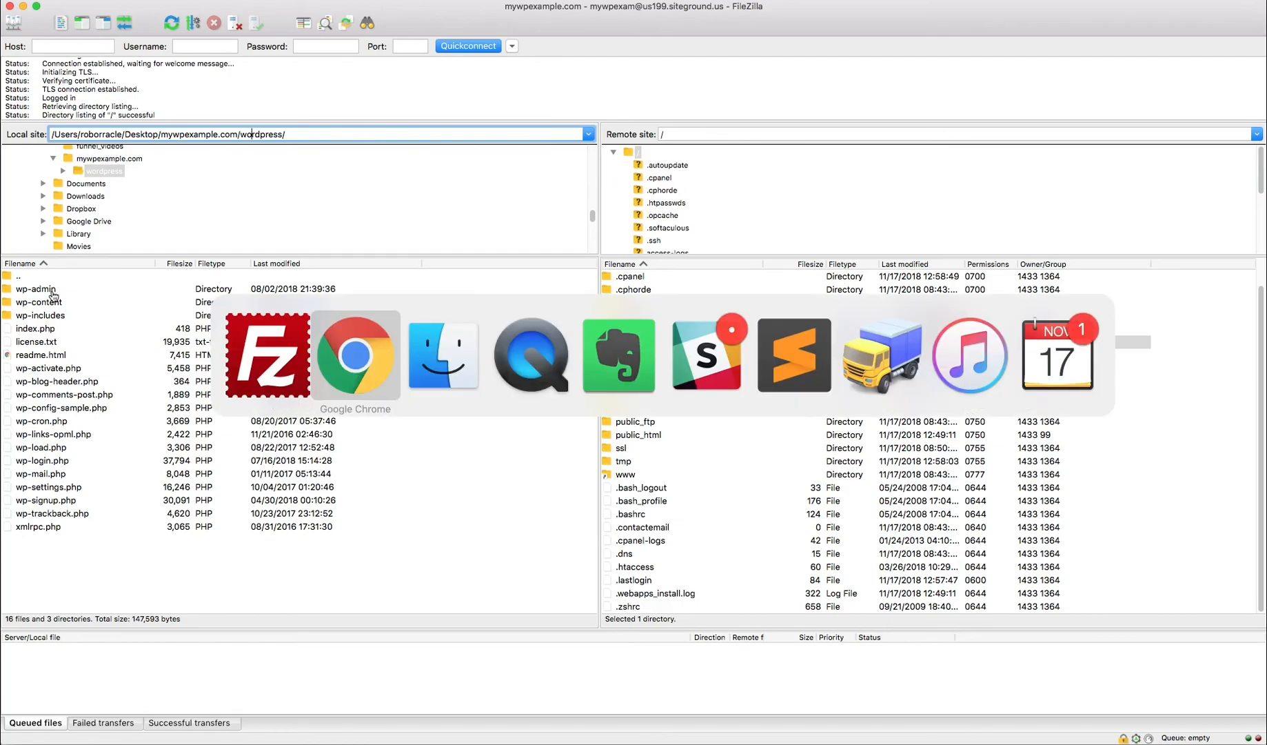
key("super+Tab")
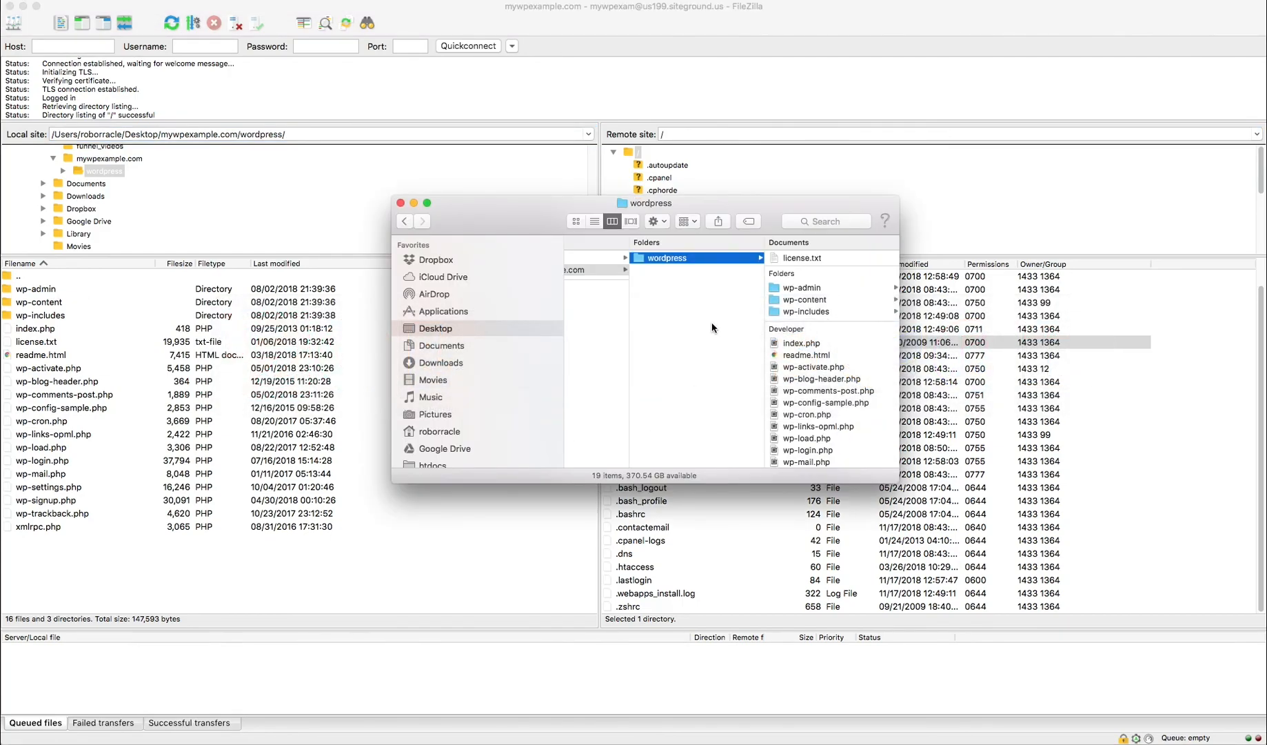
scroll(718, 353, "left", 5)
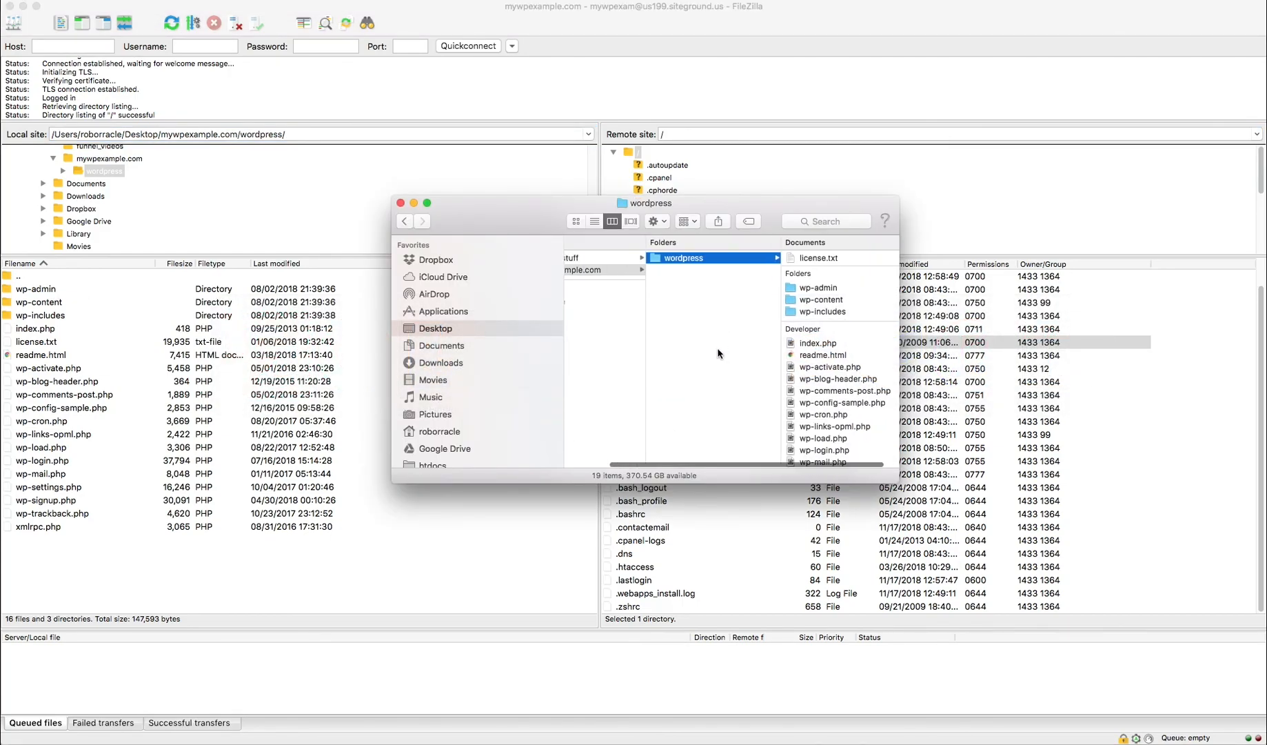
scroll(717, 353, "left", 2)
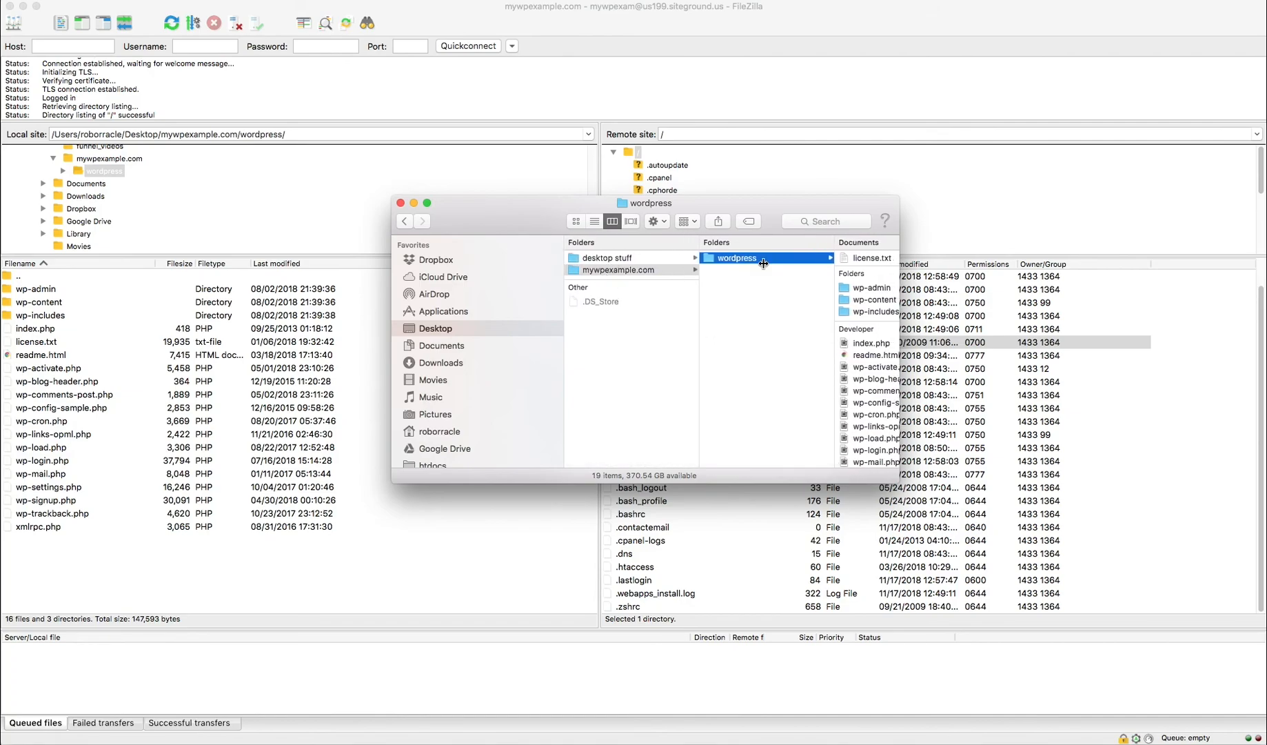
scroll(766, 293, "right", 3)
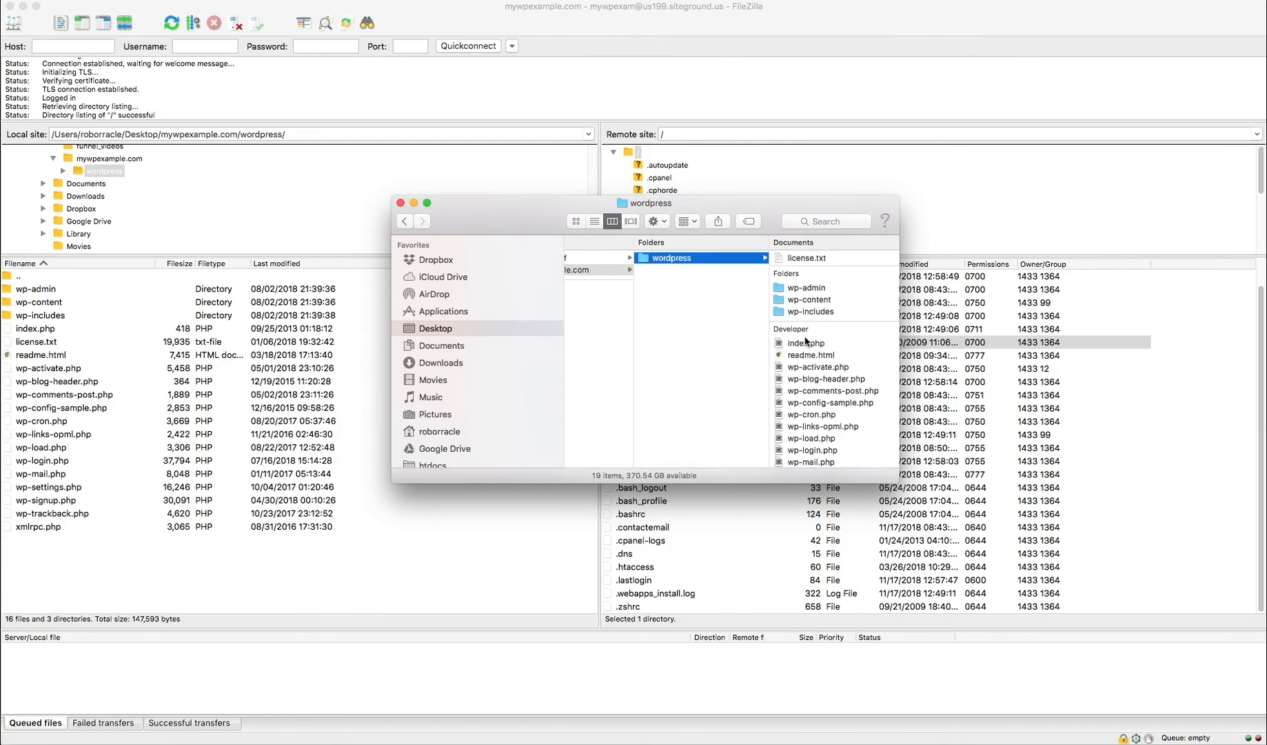
left_click(257, 434)
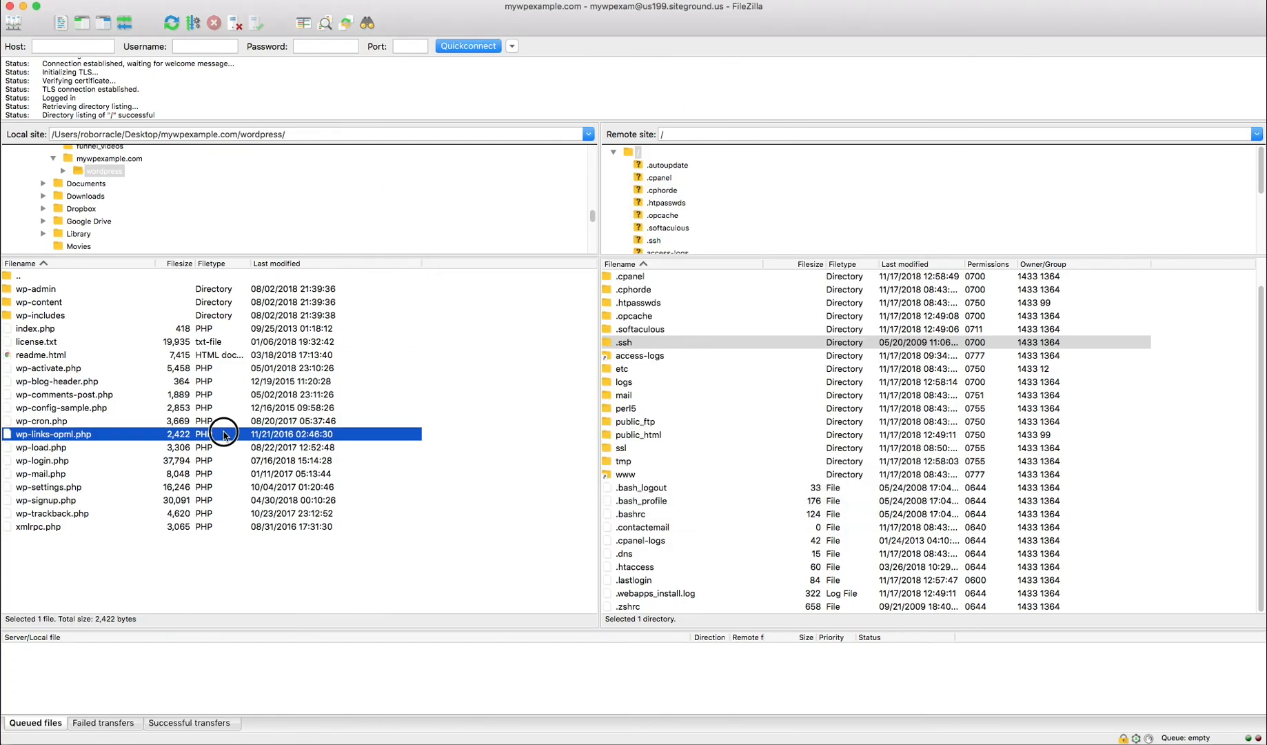
left_click(37, 383)
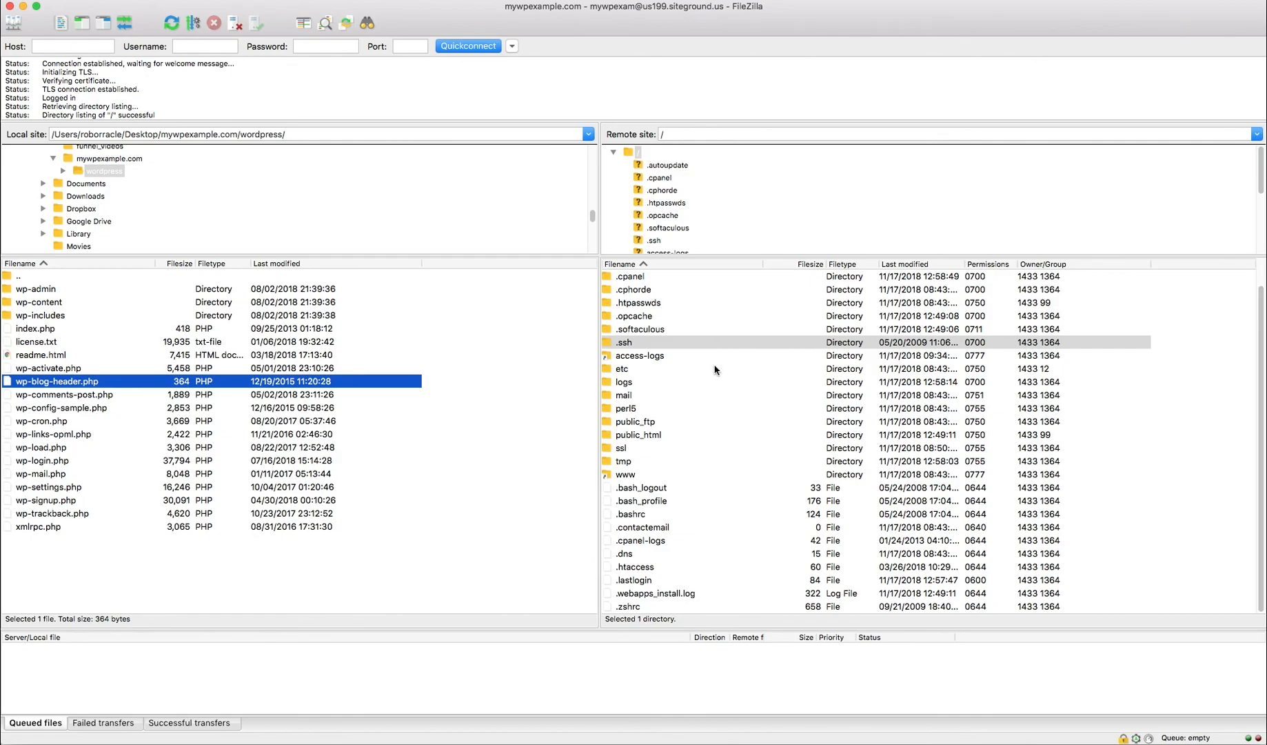
Open the remote public_html folder and delete all of its existing WordPress files and folders from the server.
left_click(659, 436)
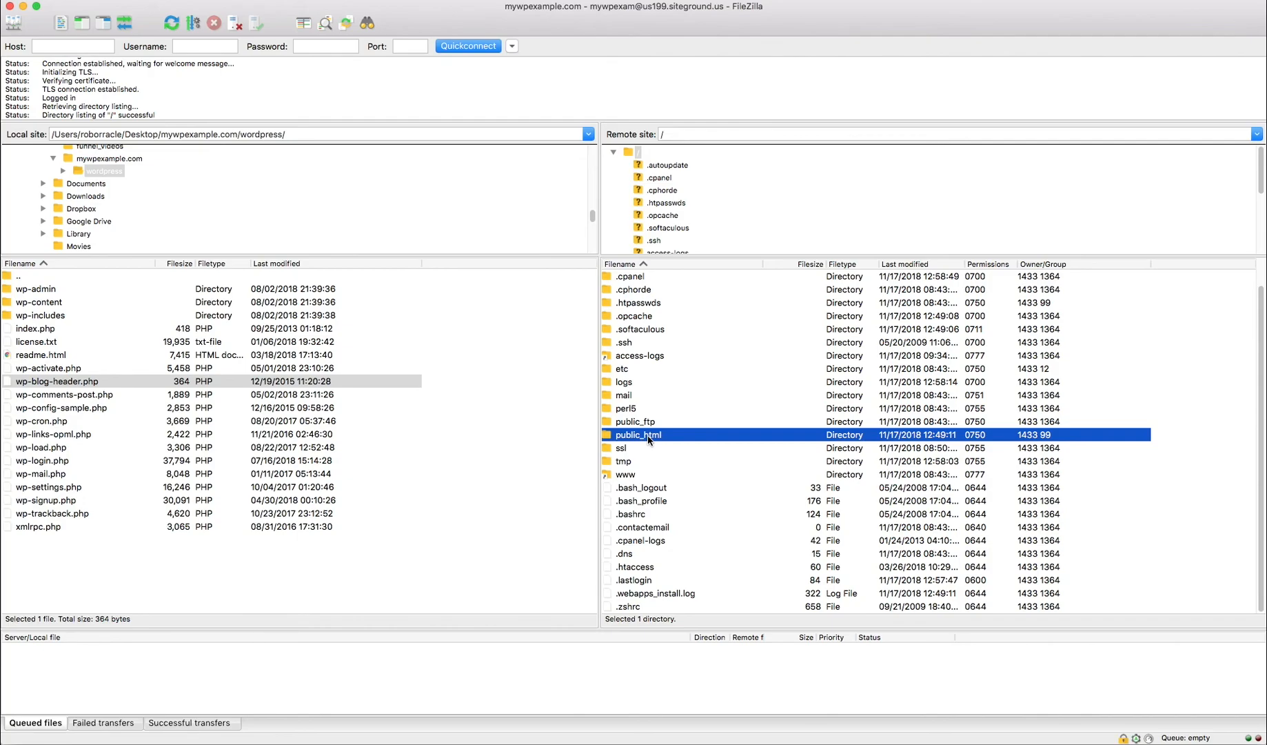
double_click(648, 440)
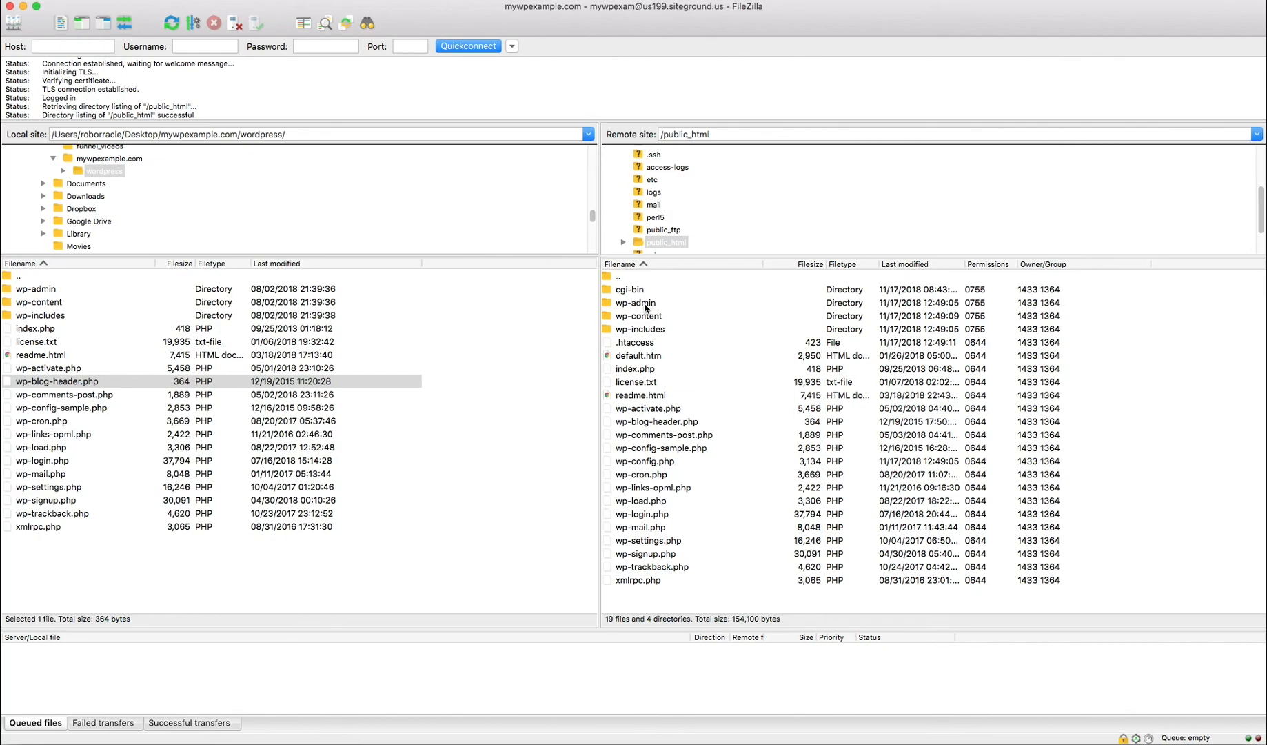
left_click(648, 306)
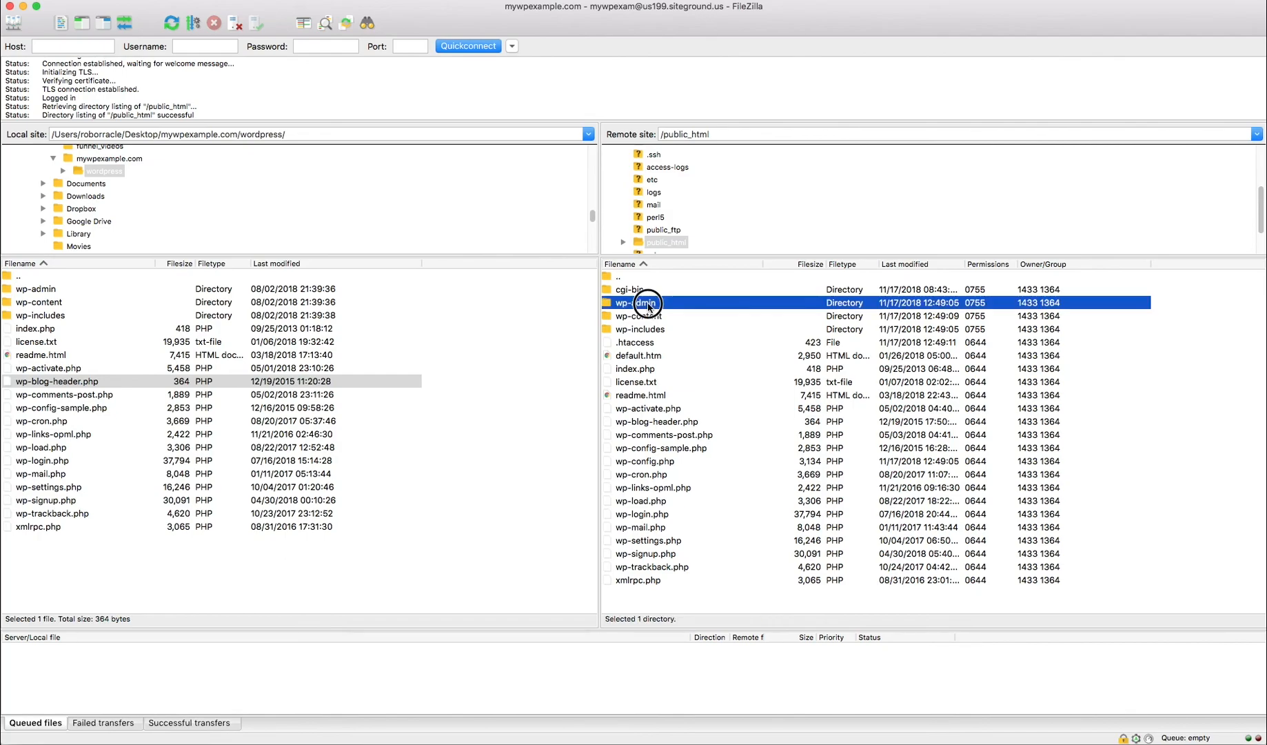
left_click(648, 582, "shift")
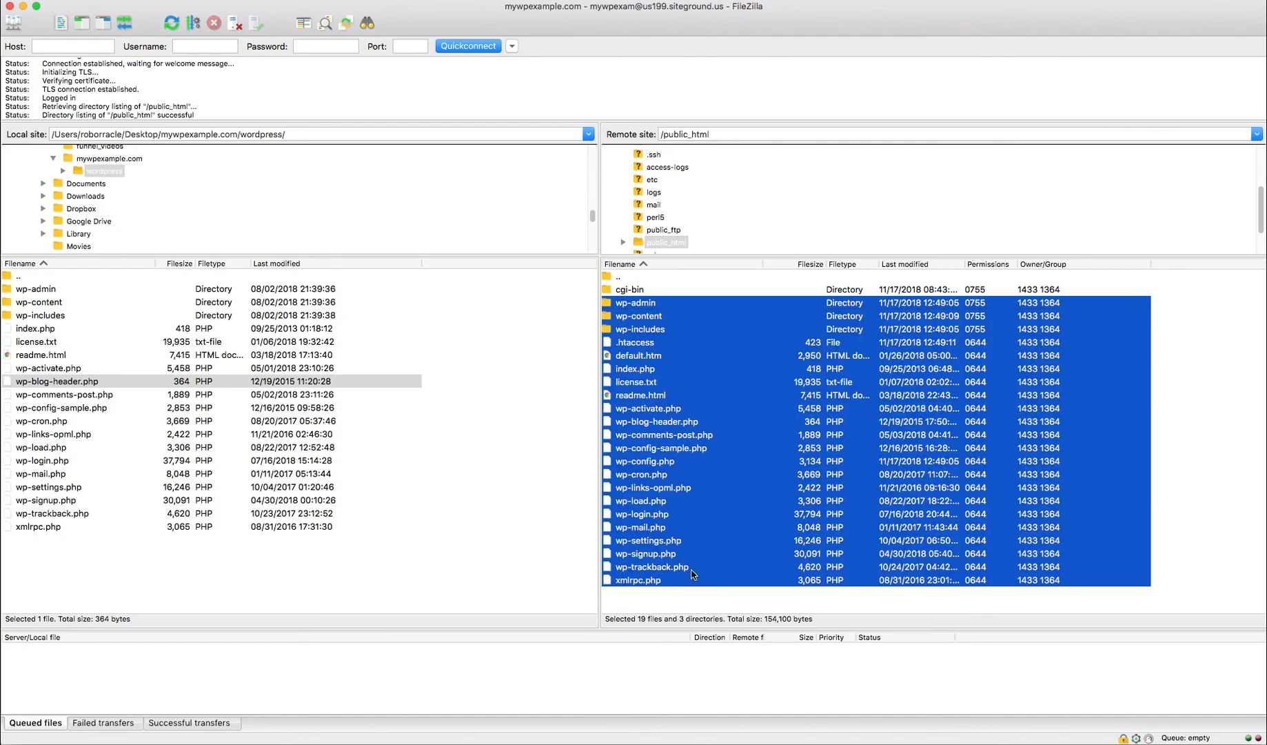
right_click(772, 390)
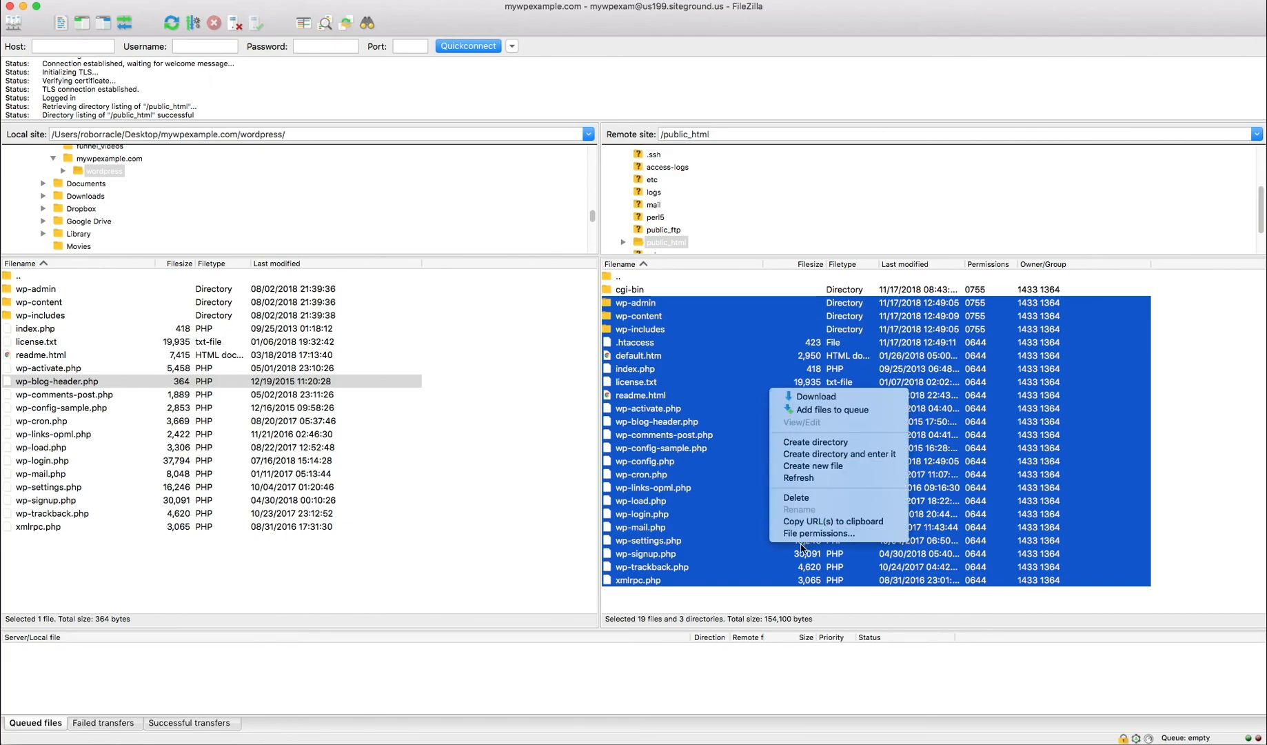
left_click(825, 498)
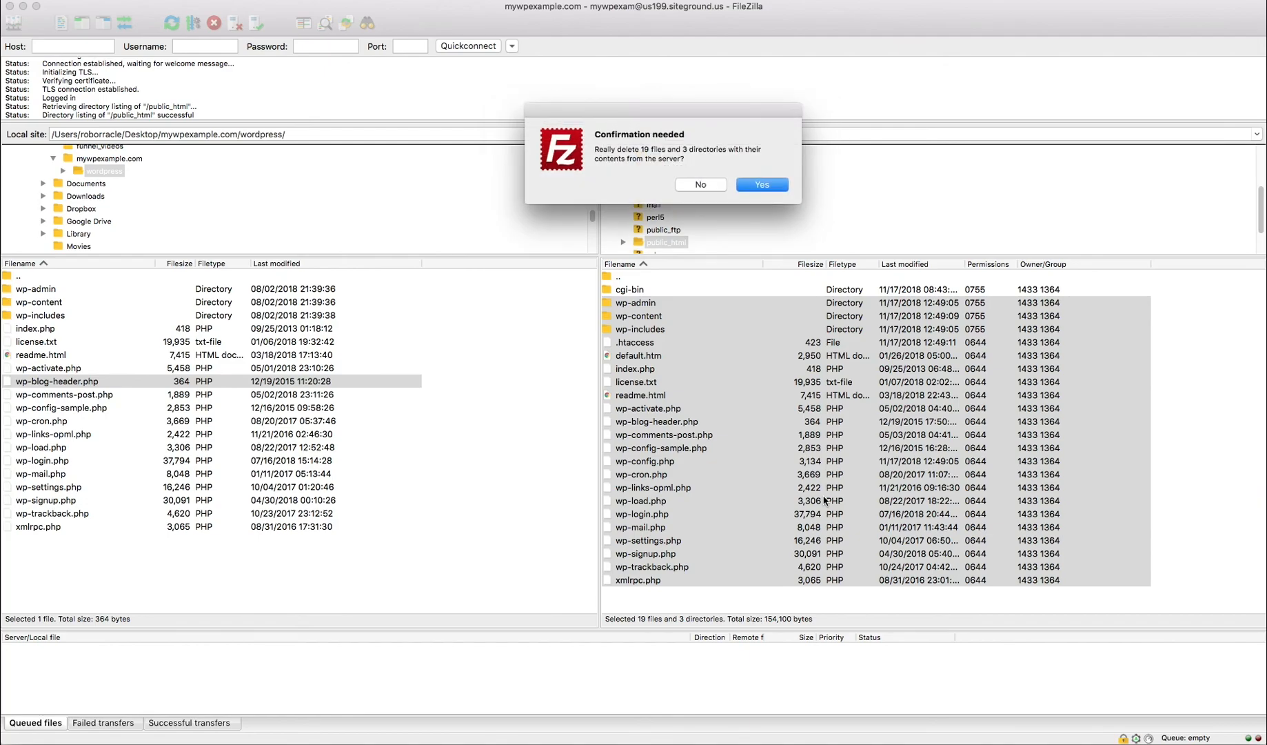
left_click(772, 184)
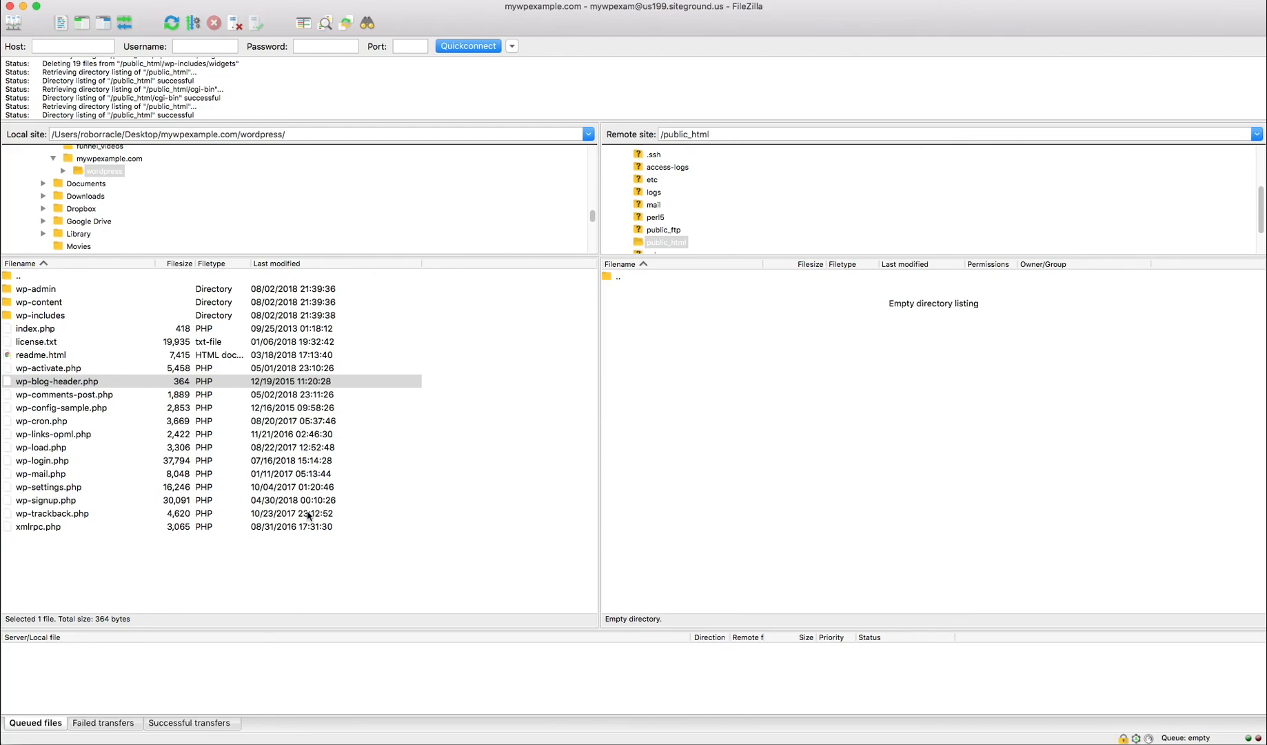
Upload all files and folders from the local wordpress folder into the remote public_html folder.
left_click(51, 288)
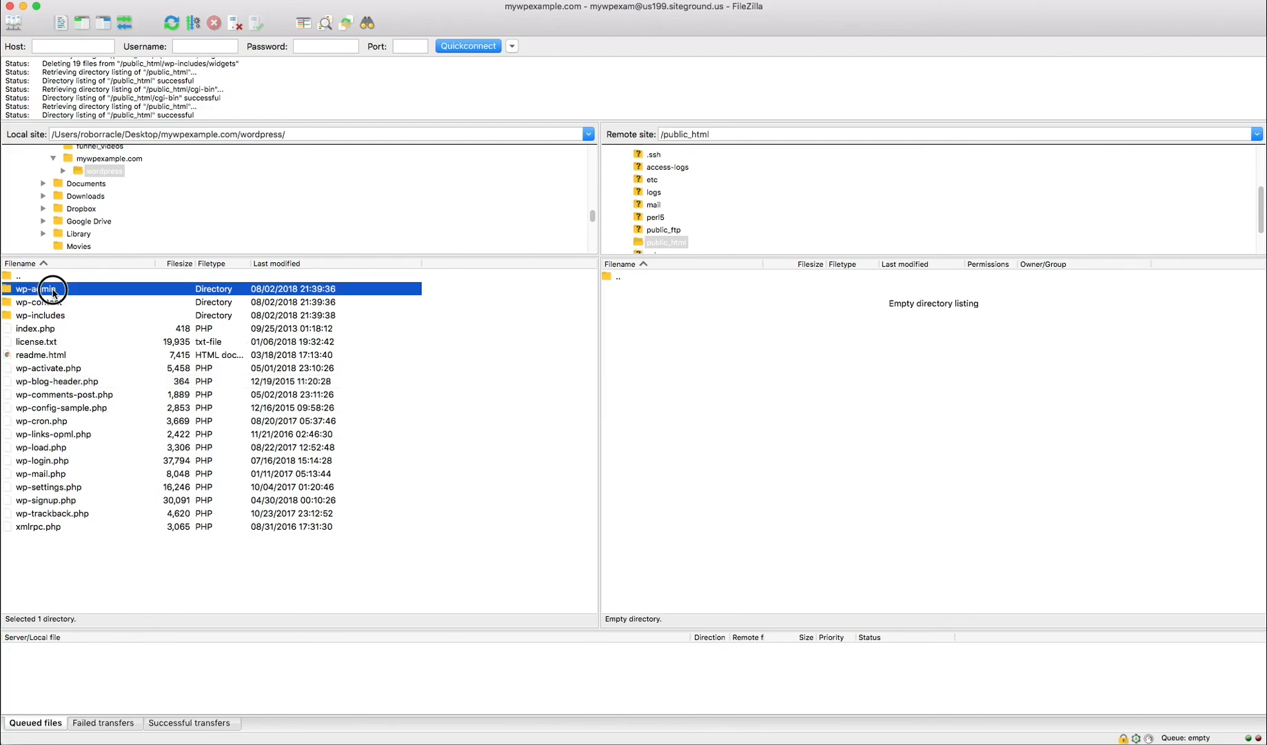
left_click(98, 530, "shift")
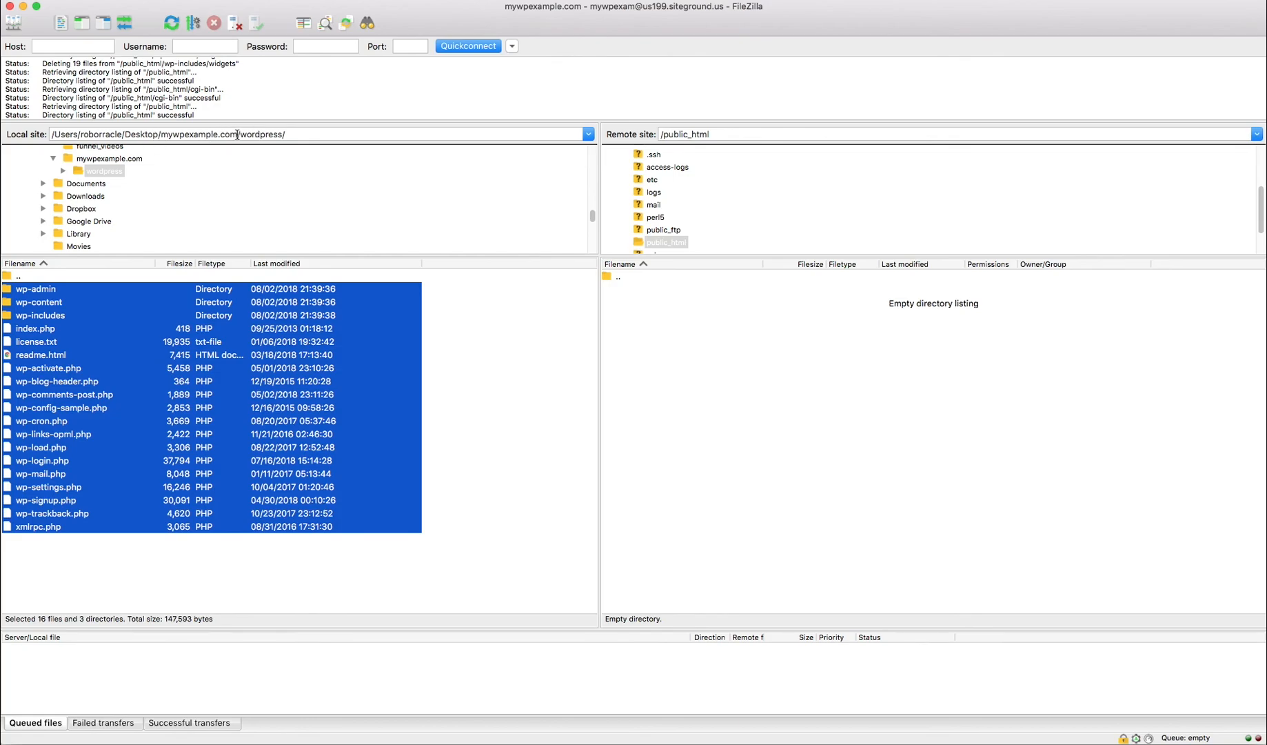
left_click_drag(241, 134, 292, 134)
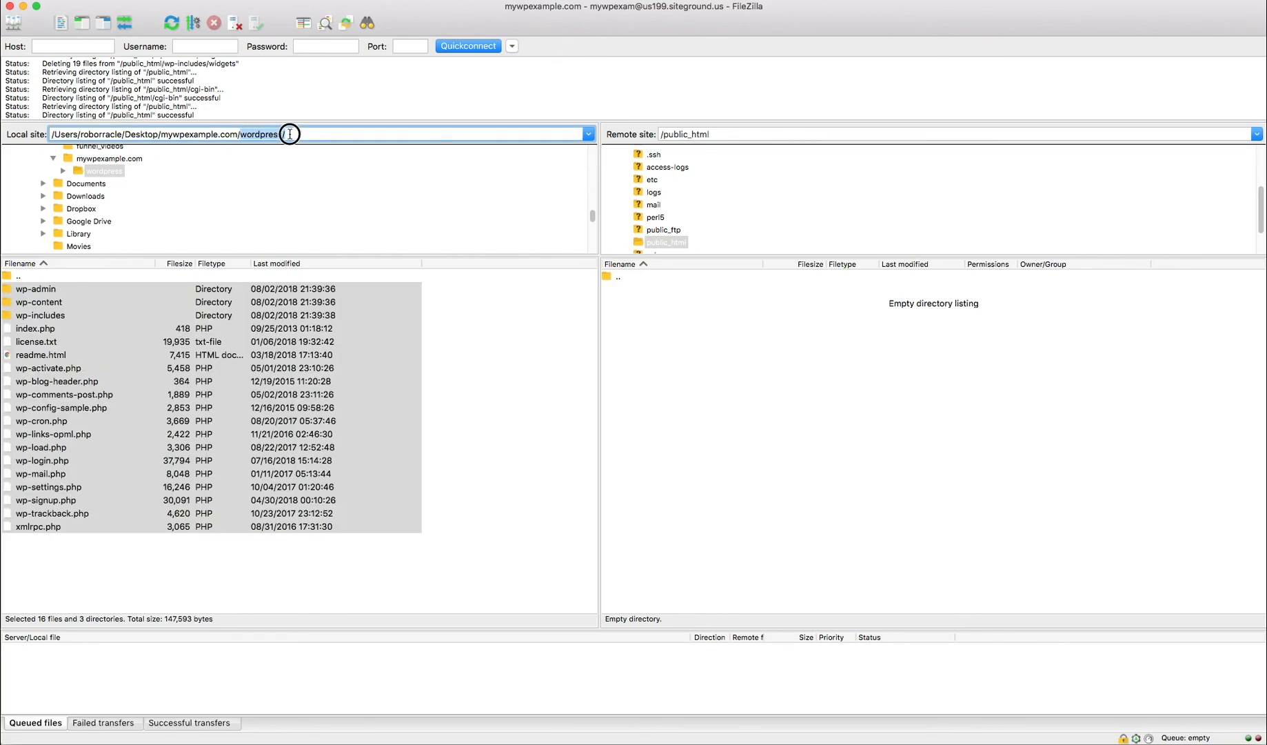
left_click_drag(159, 134, 238, 133)
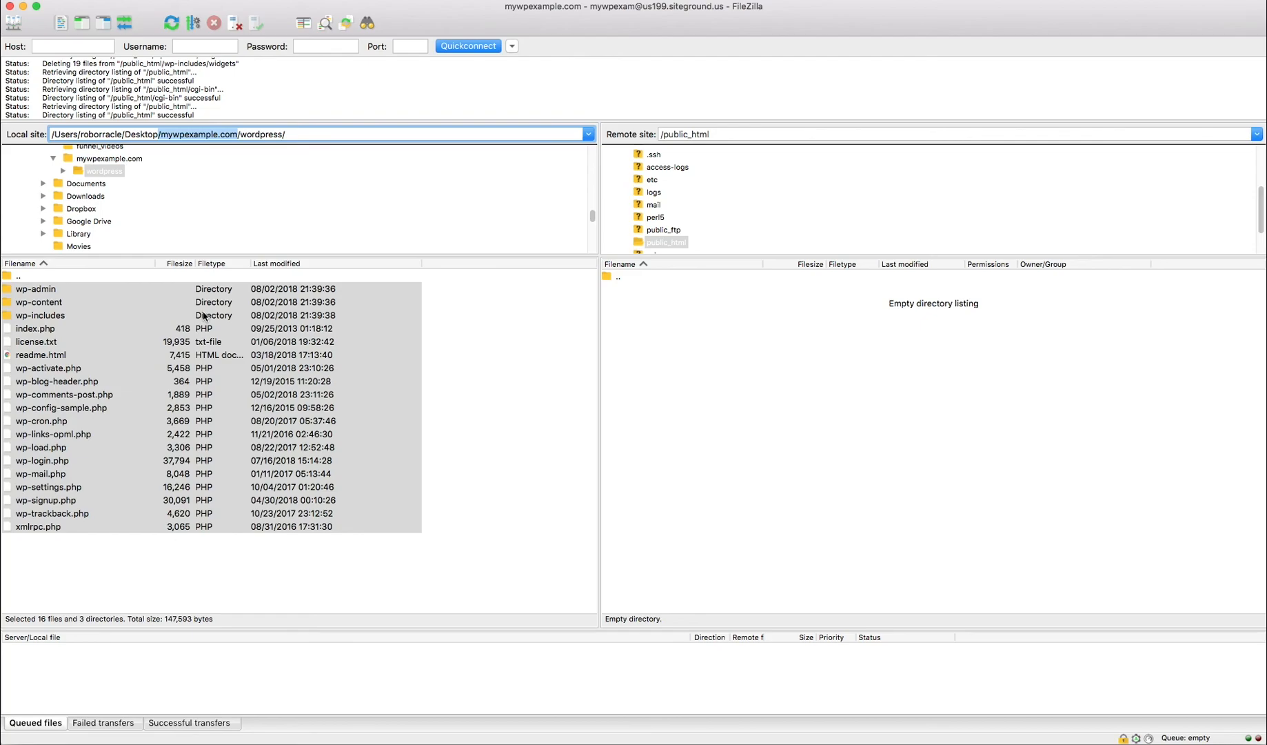
left_click(204, 316)
key("super+a")
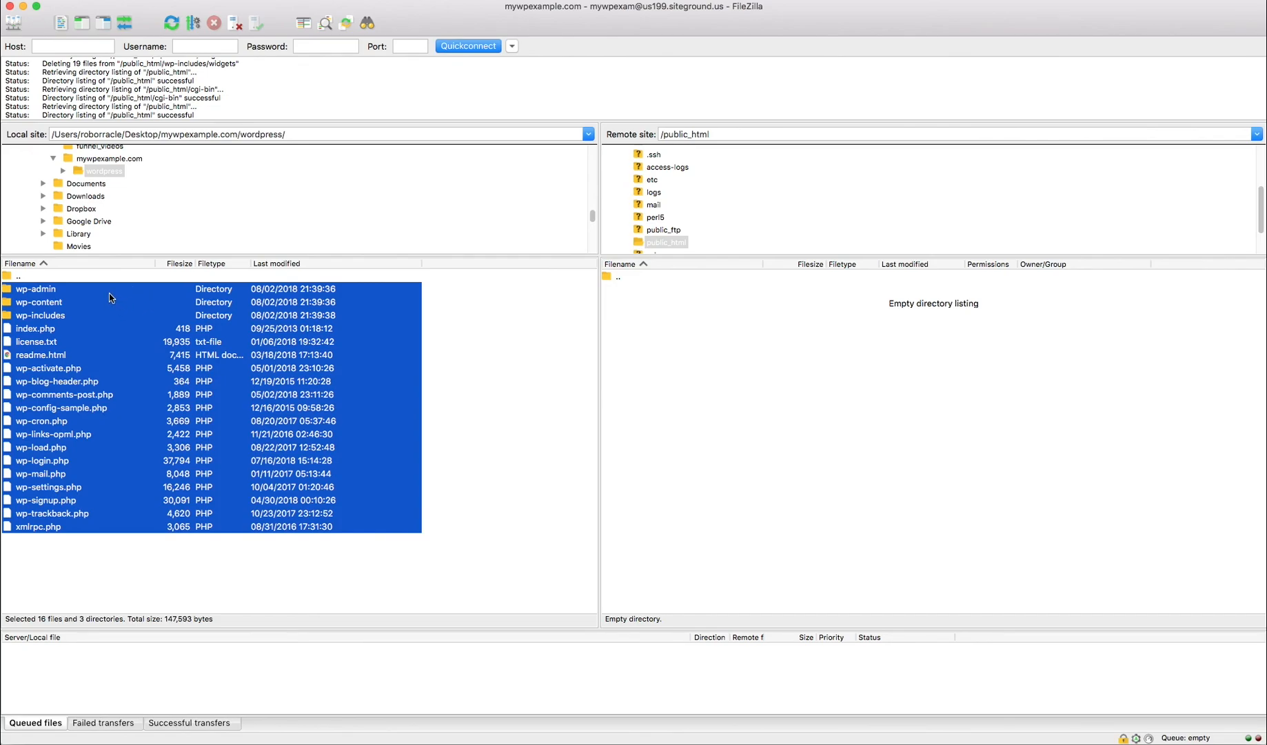
left_click_drag(110, 296, 731, 353)
right_click(240, 337)
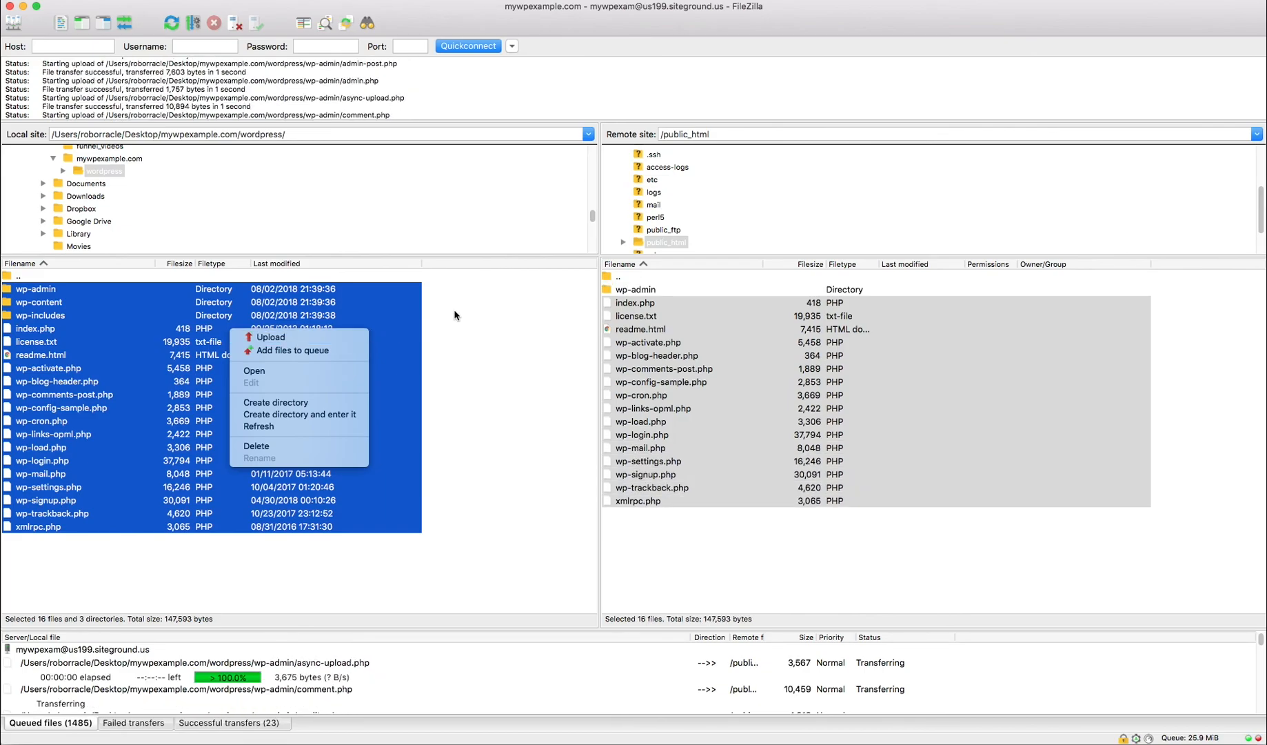
Go up to the server's root directory and reopen the remote public_html folder to review the uploaded WordPress files.
left_click(630, 23)
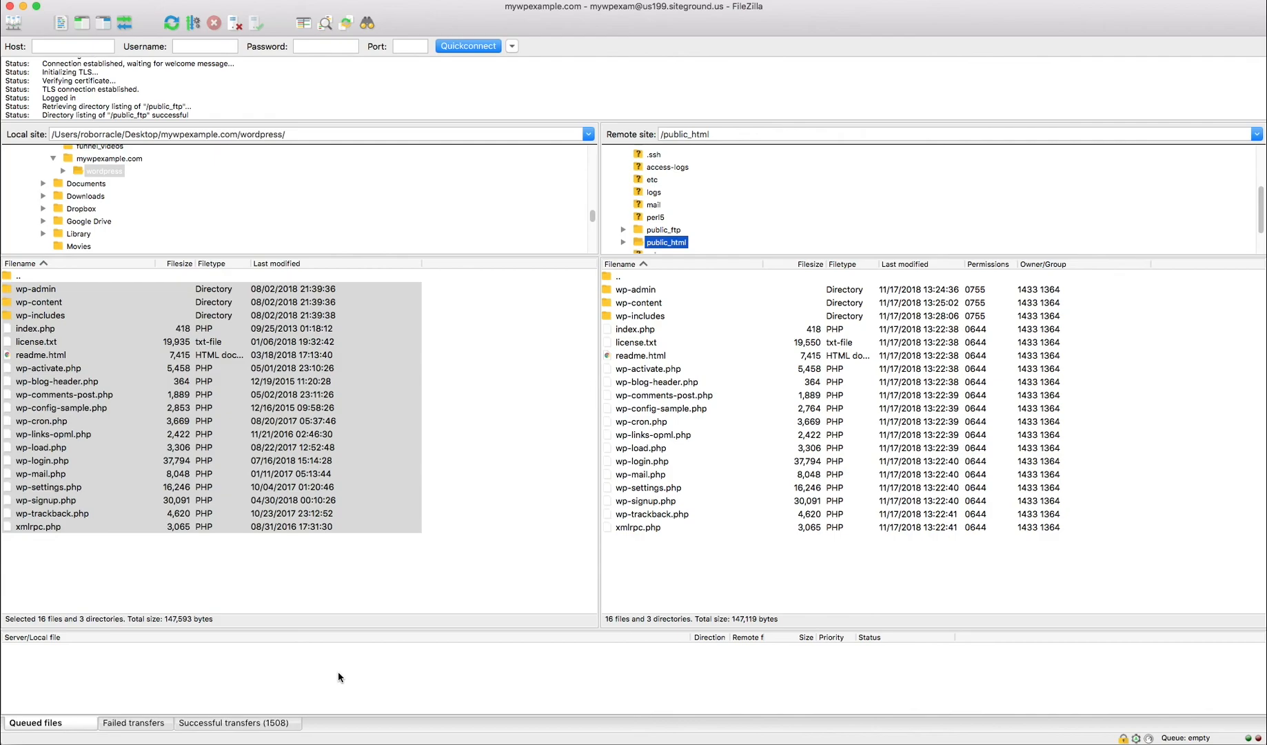
left_click_drag(161, 115, 182, 115)
left_click(681, 242)
double_click(640, 277)
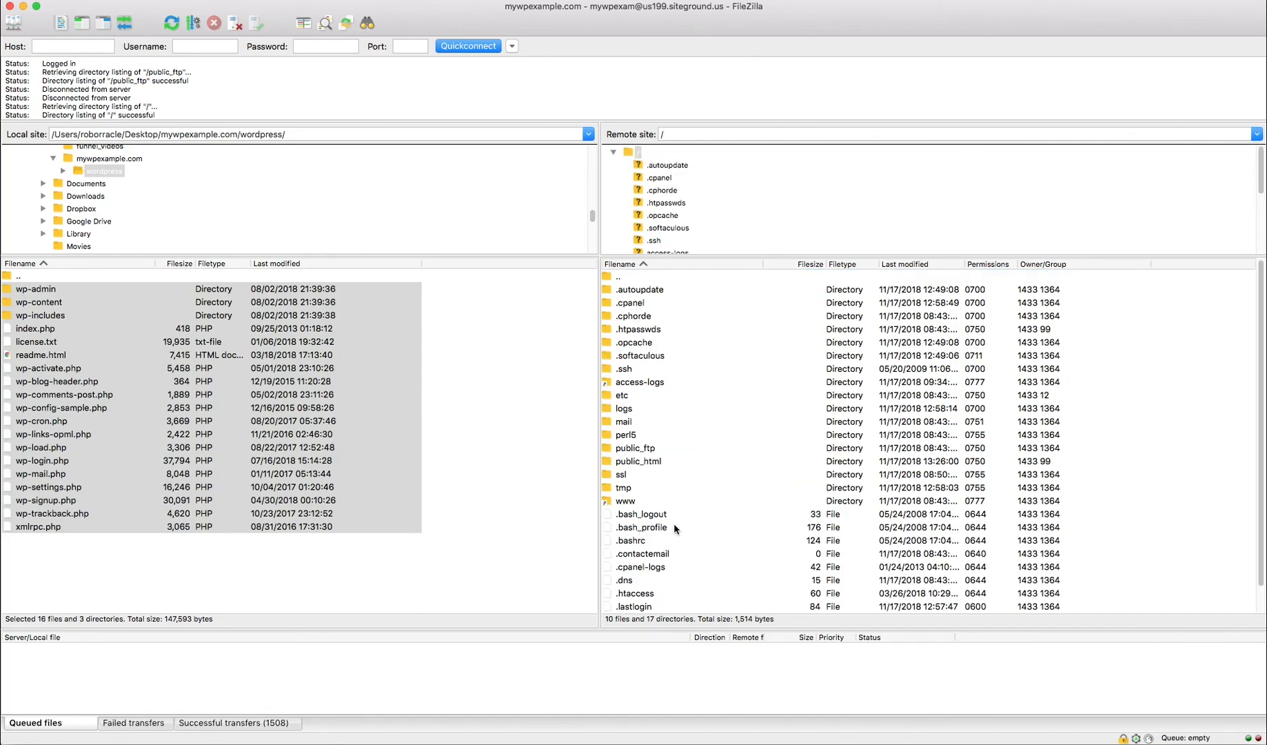
double_click(652, 463)
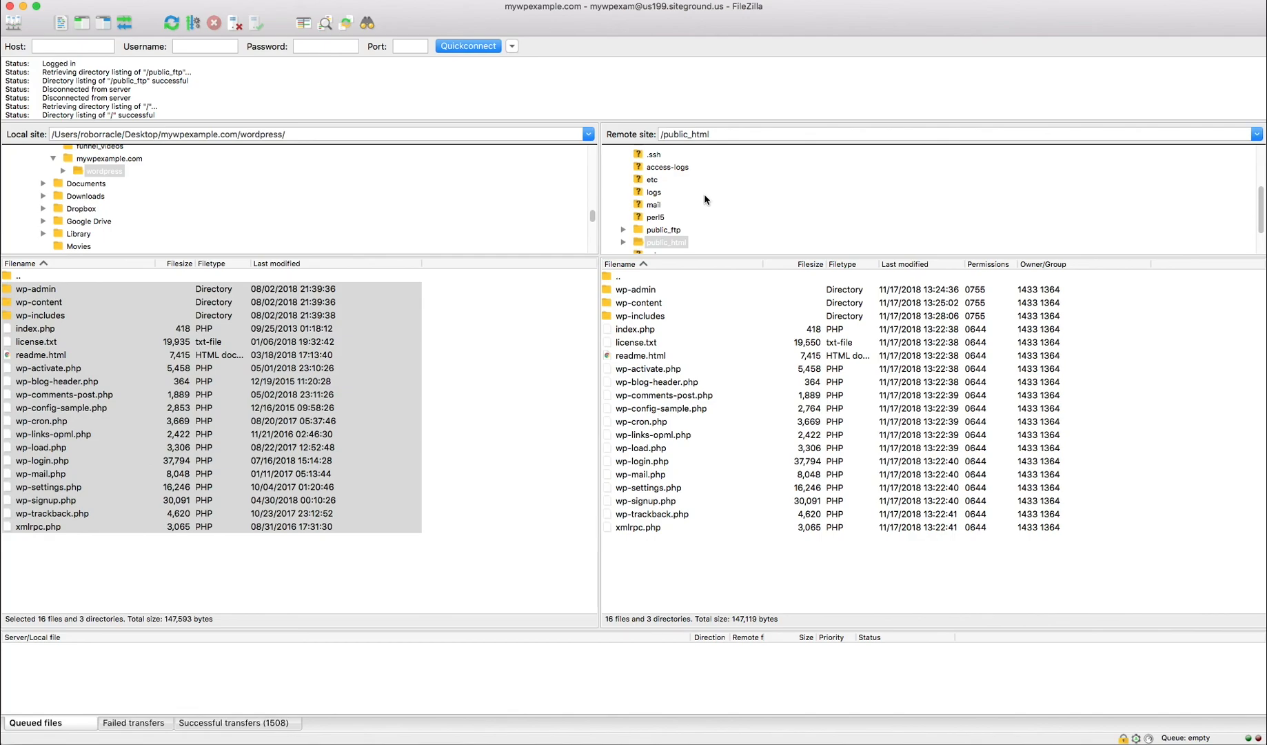
Switch to Chrome and open cPanel for mywpexample.com from the SiteGround account, keeping secure access enabled.
key("super+Tab")
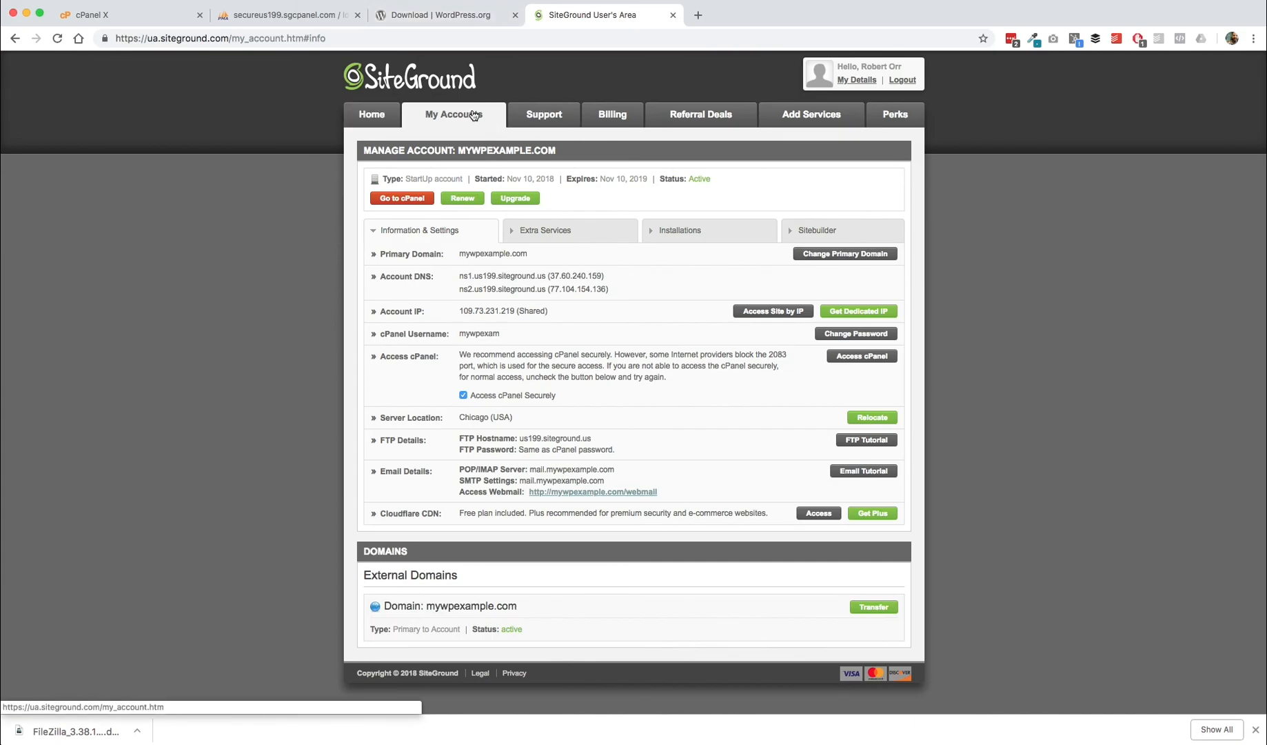
left_click(402, 198)
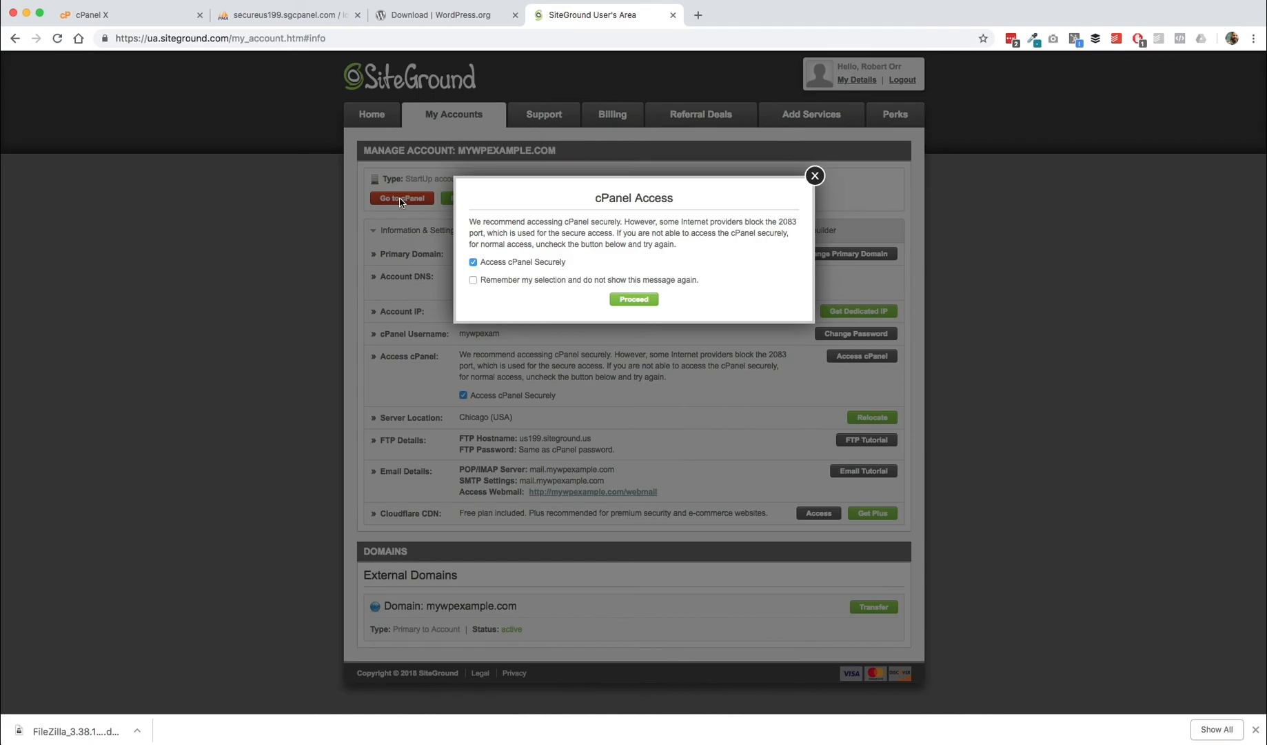
left_click(635, 301)
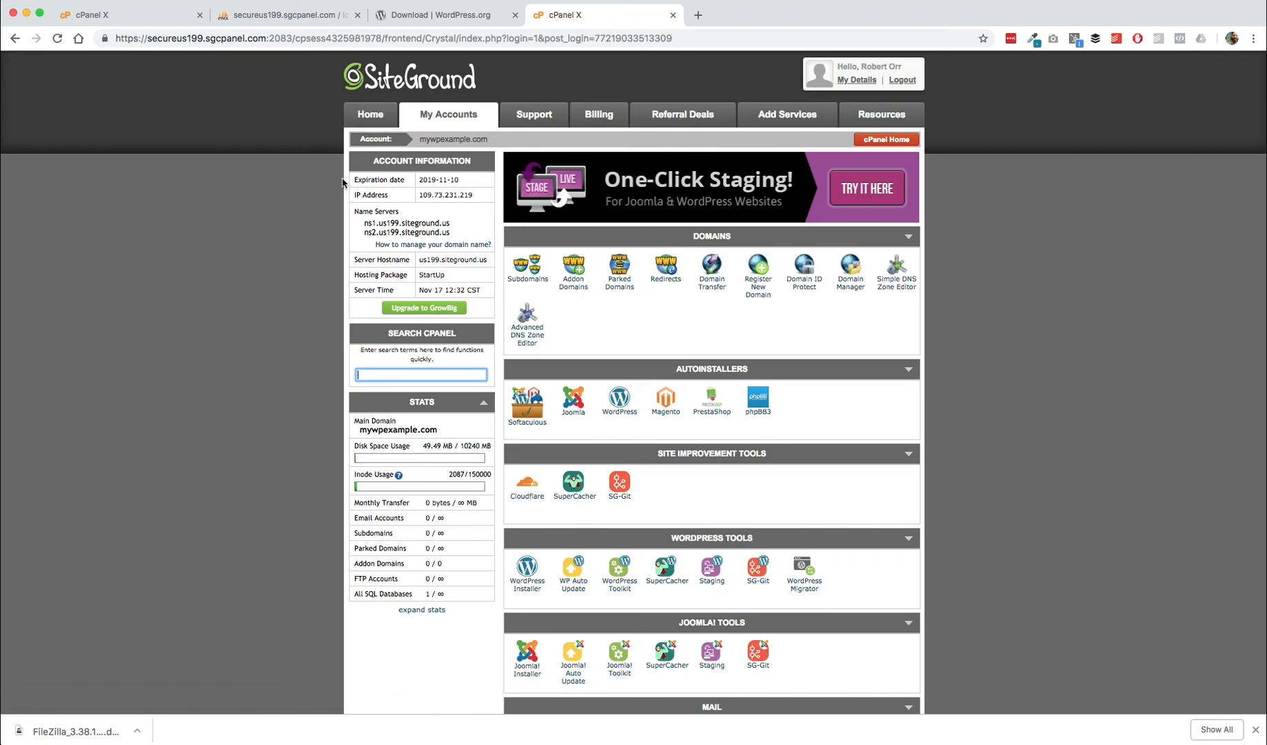
Find the Databases section in cPanel and open the MySQL Database Wizard.
scroll(698, 348, "down", 5)
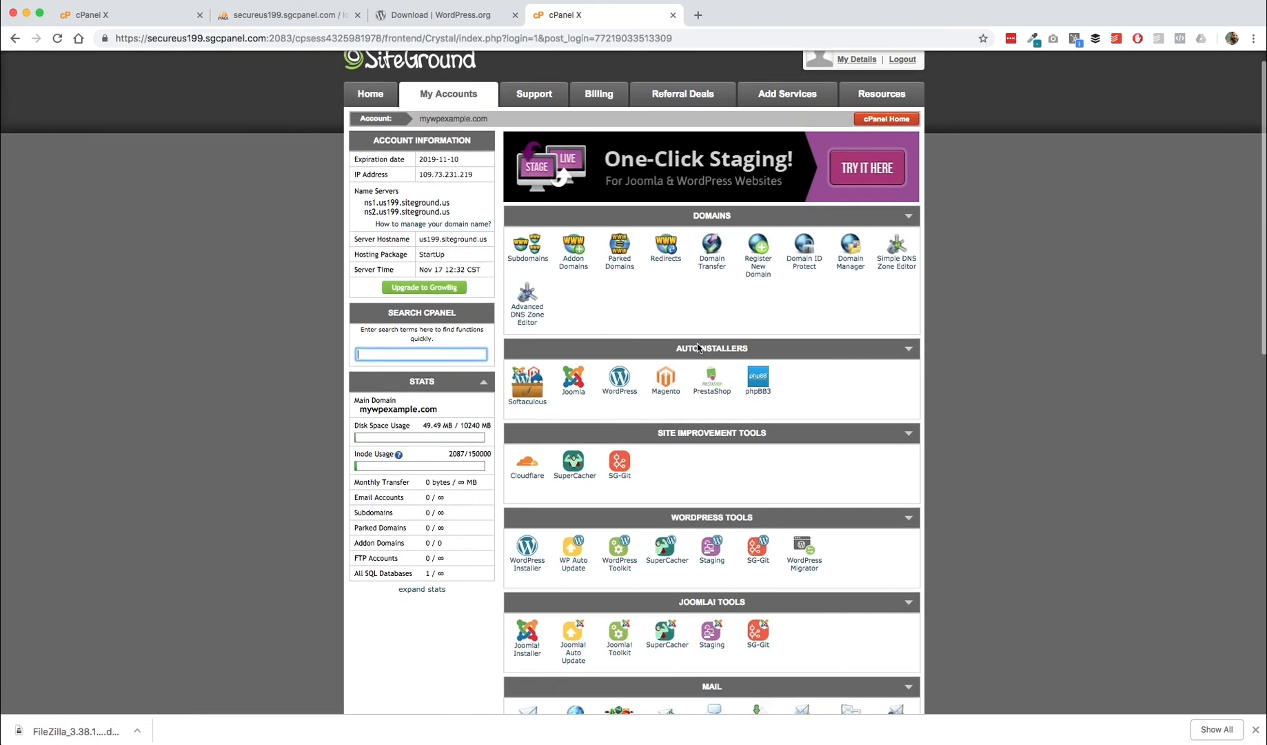
scroll(698, 348, "down", 2)
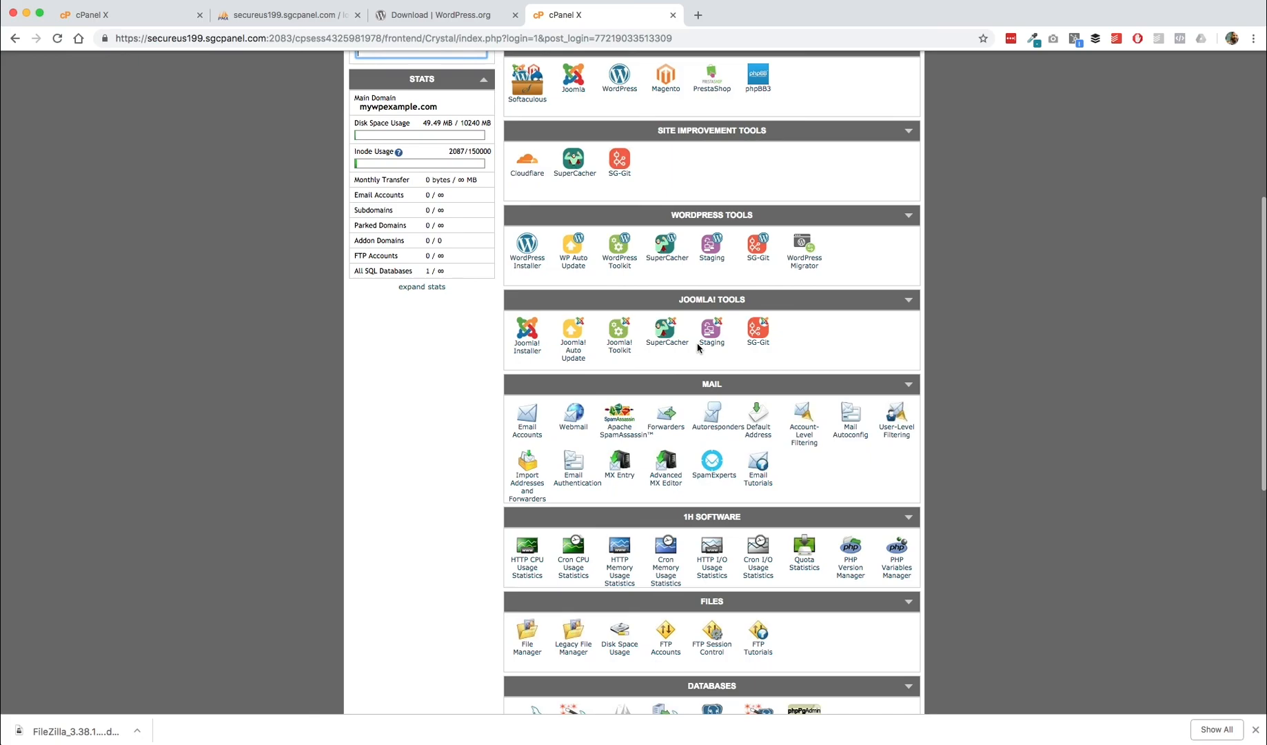
scroll(698, 348, "down", 2)
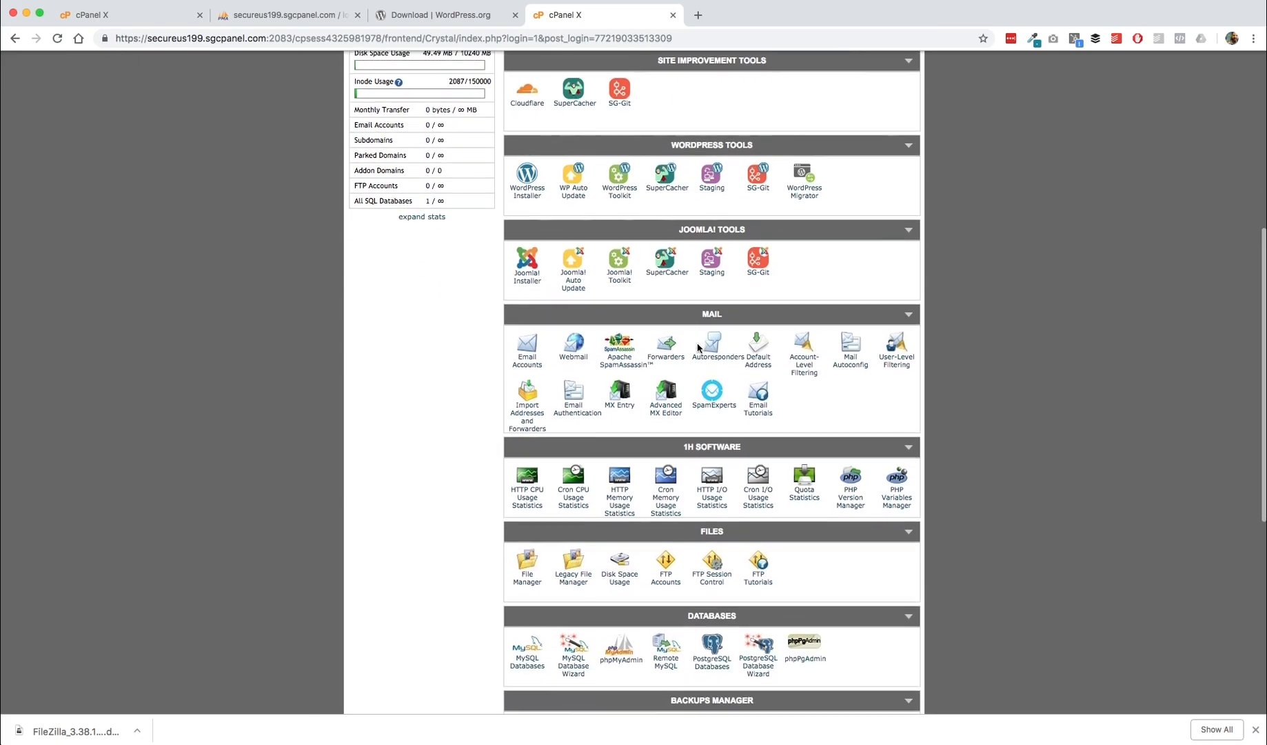
scroll(698, 348, "down", 1)
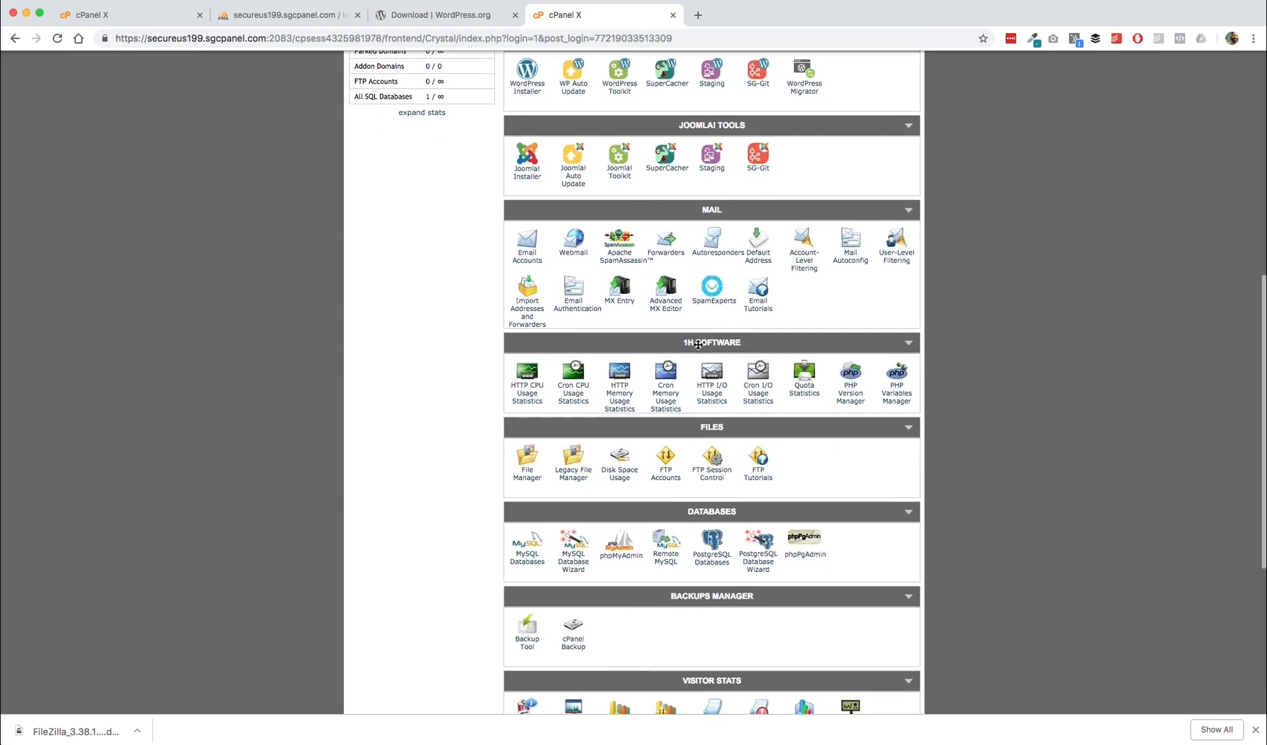
scroll(698, 345, "down", 2)
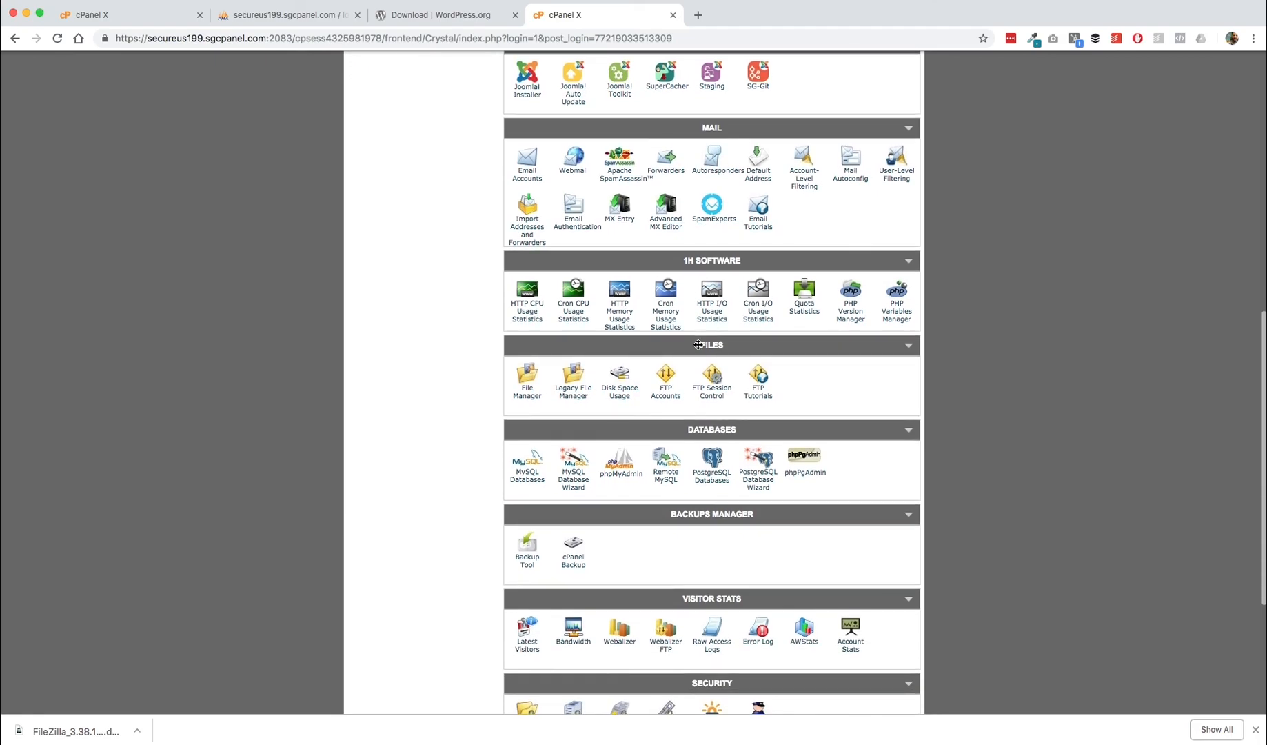
scroll(698, 346, "down", 1)
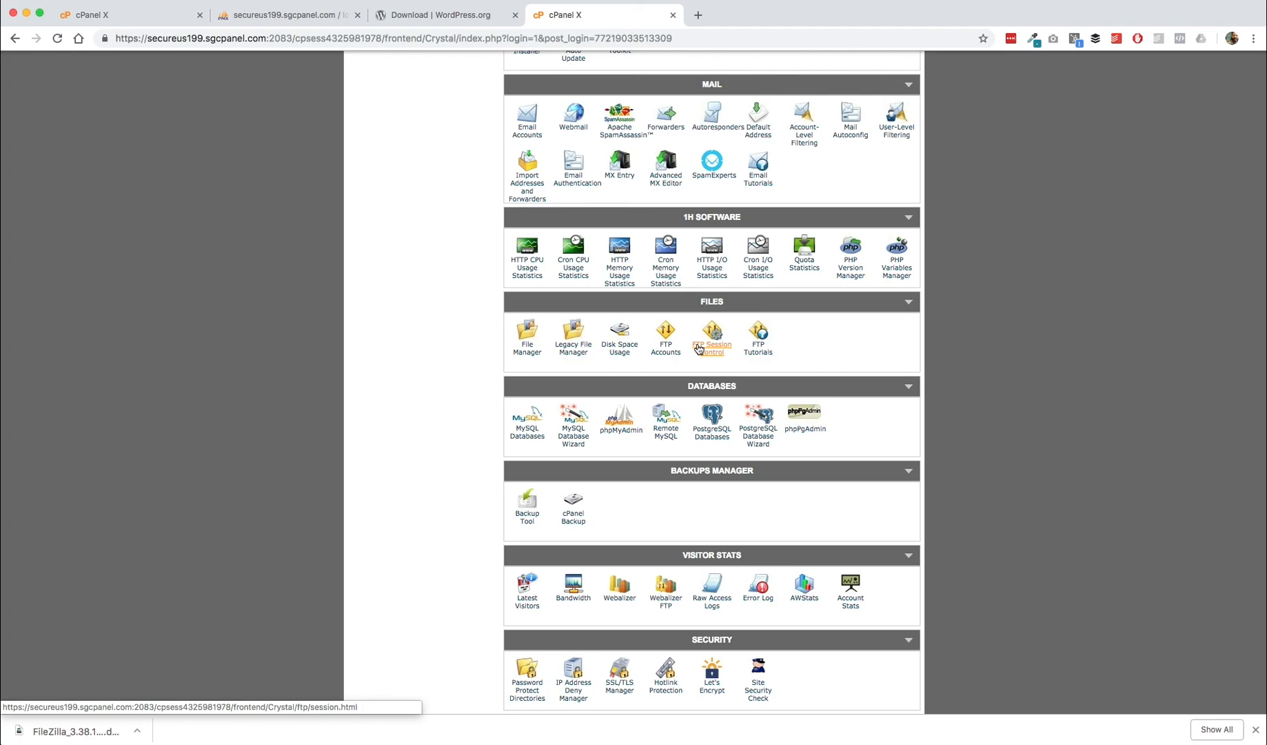
scroll(583, 405, "up", 5)
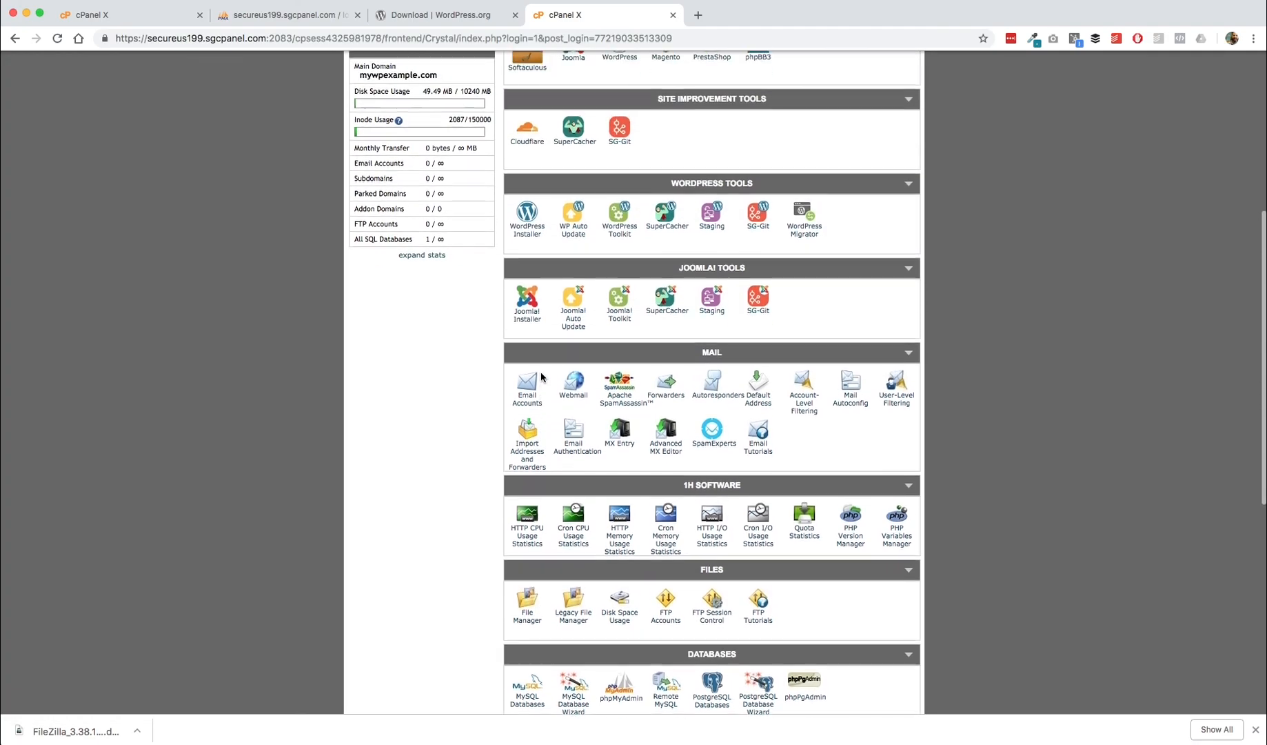
scroll(582, 405, "down", 7)
scroll(620, 331, "down", 1)
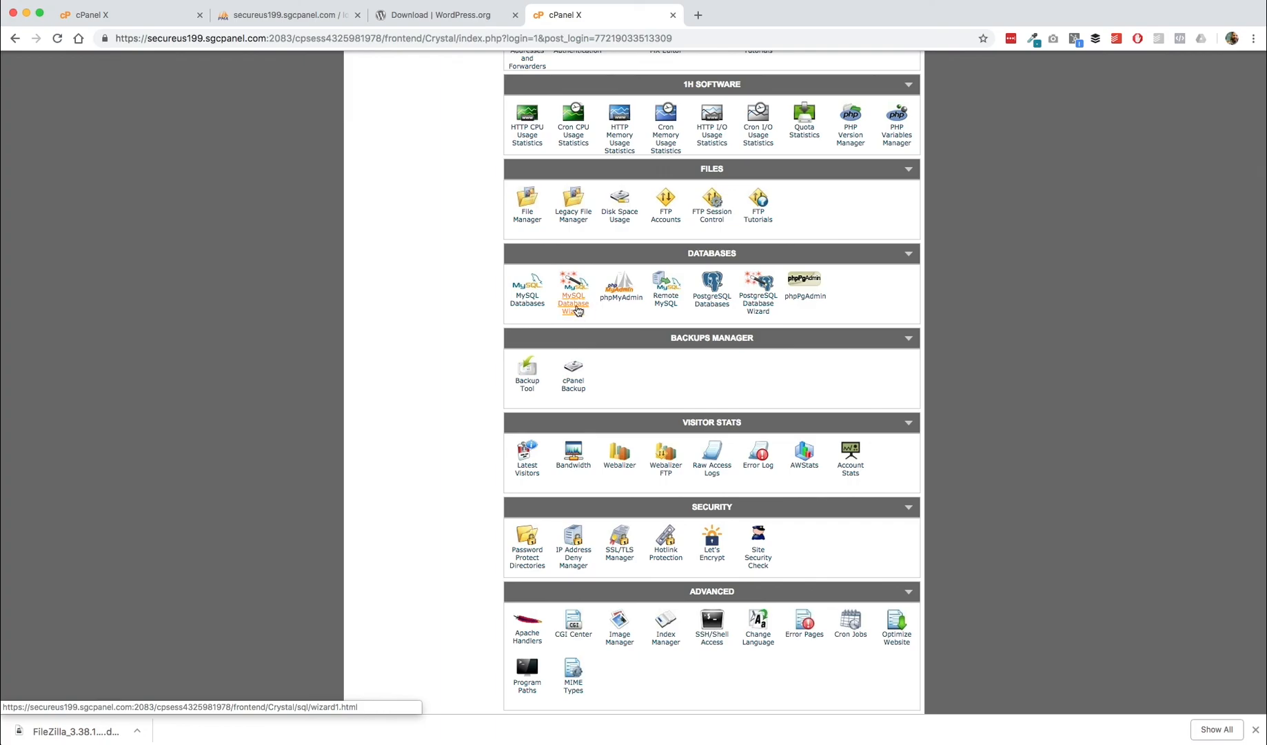
left_click(578, 307)
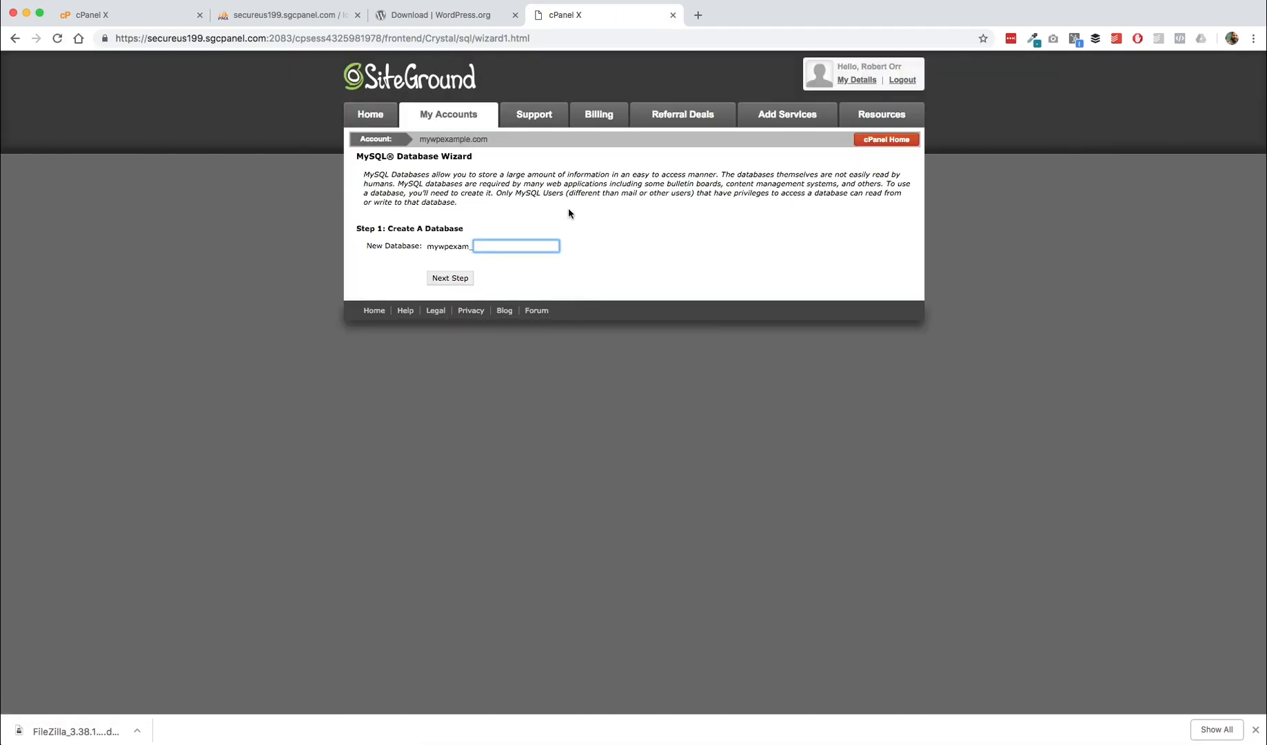
Enter mywpexample as the new database name after the mywpexam_ prefix.
left_click(495, 246)
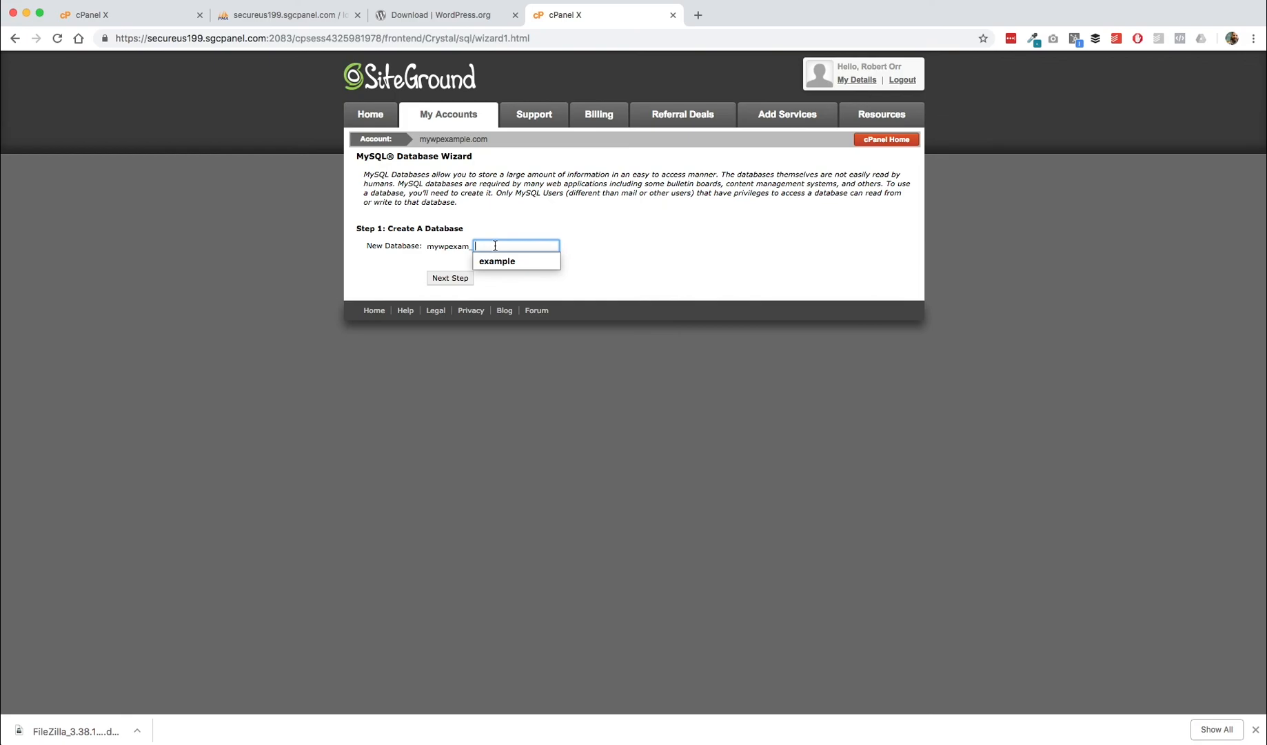
type("m")
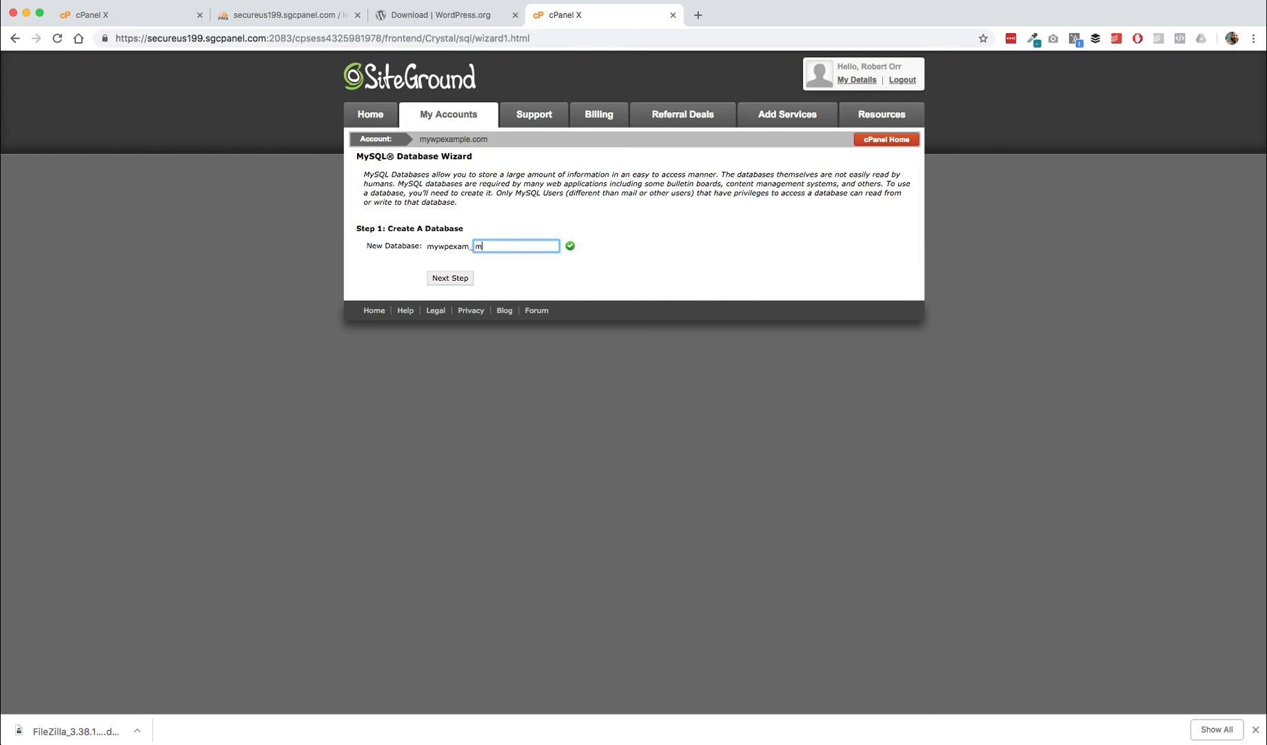
type("ywpexample")
left_click(547, 406)
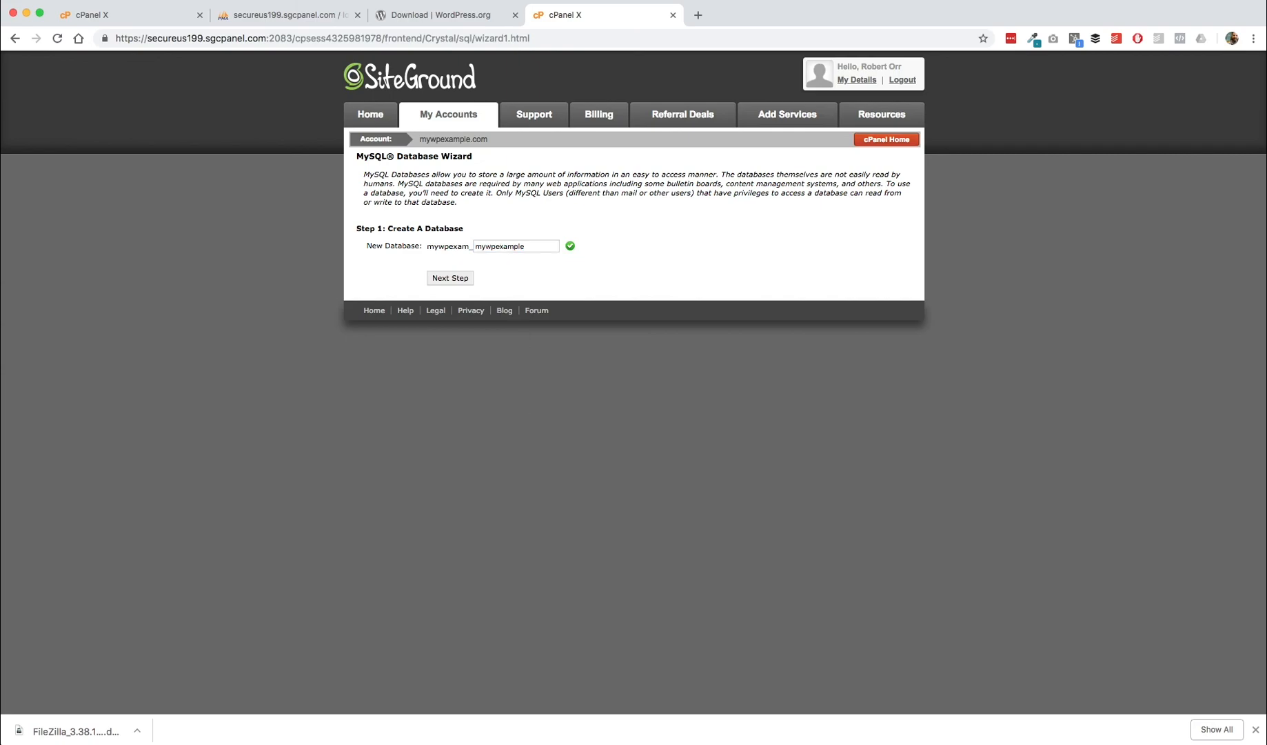
Switch to the text editor and move and narrow its blank window so the database name in the wizard stays visible.
key("super+Tab")
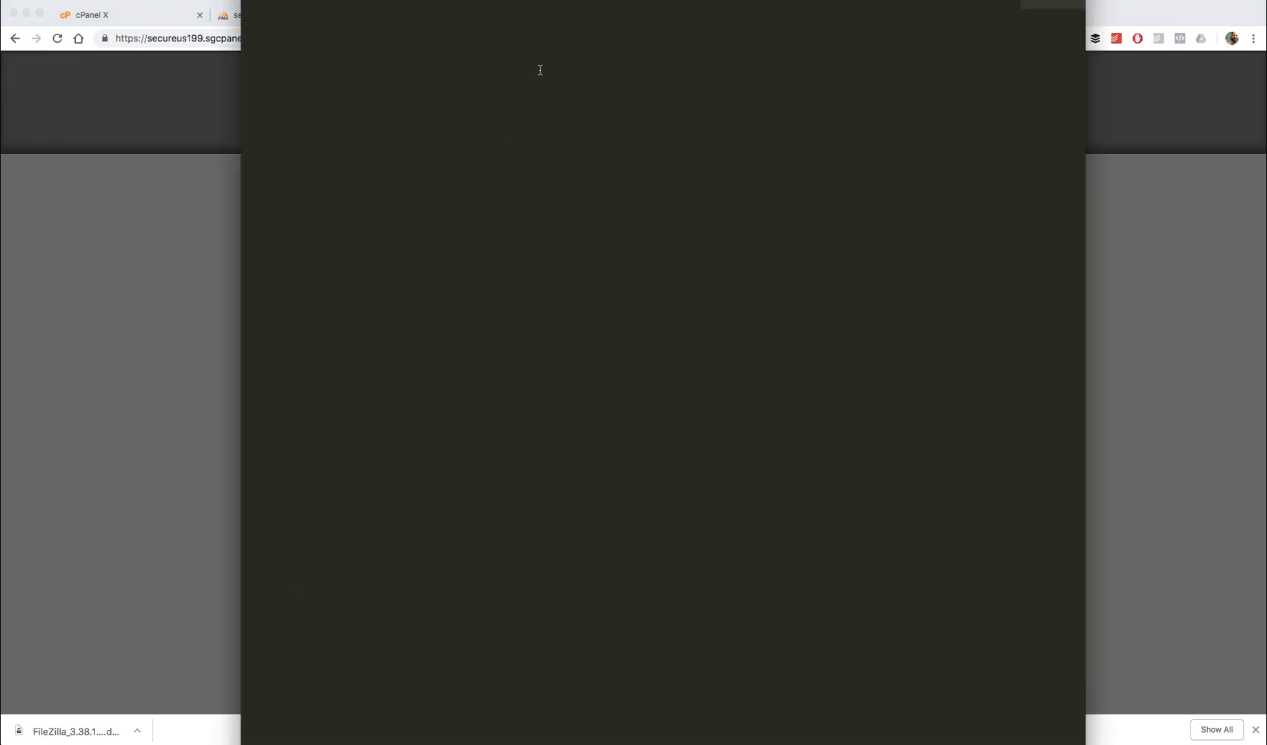
left_click_drag(663, 0, 690, 29)
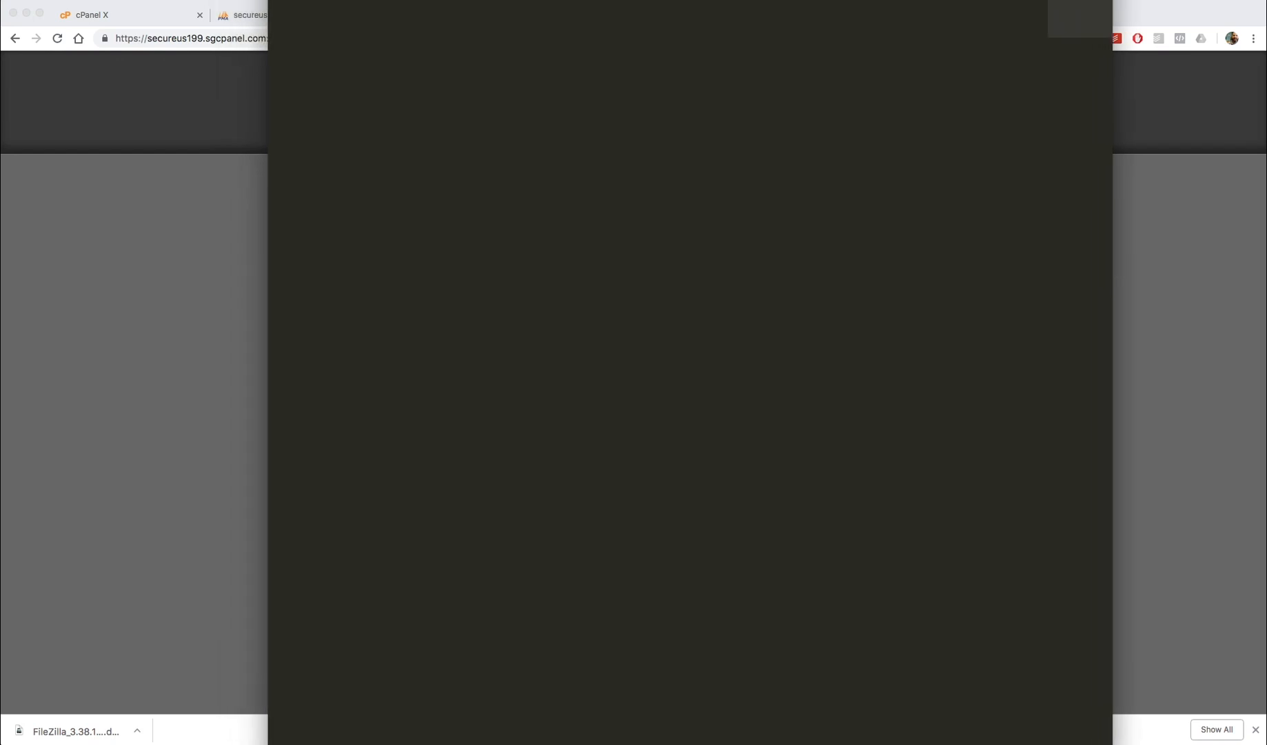
left_click_drag(395, 0, 526, 39)
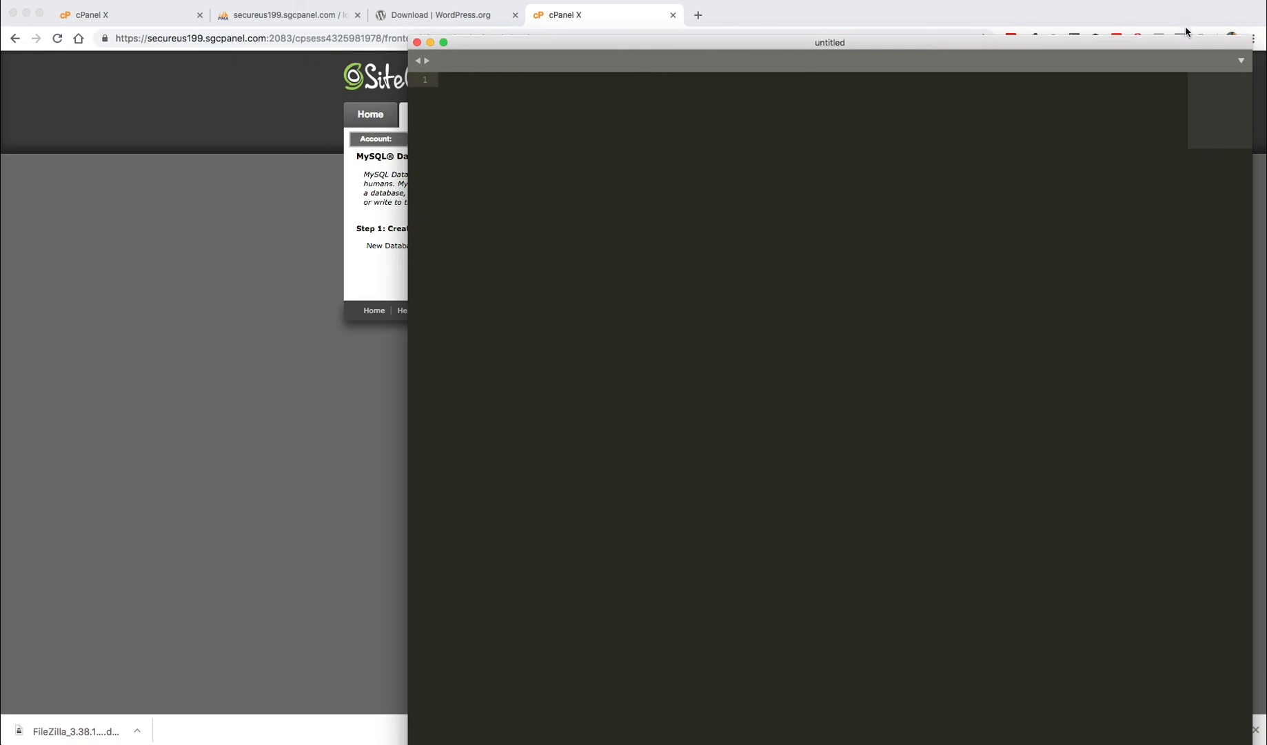
left_click_drag(1251, 36, 1213, 17)
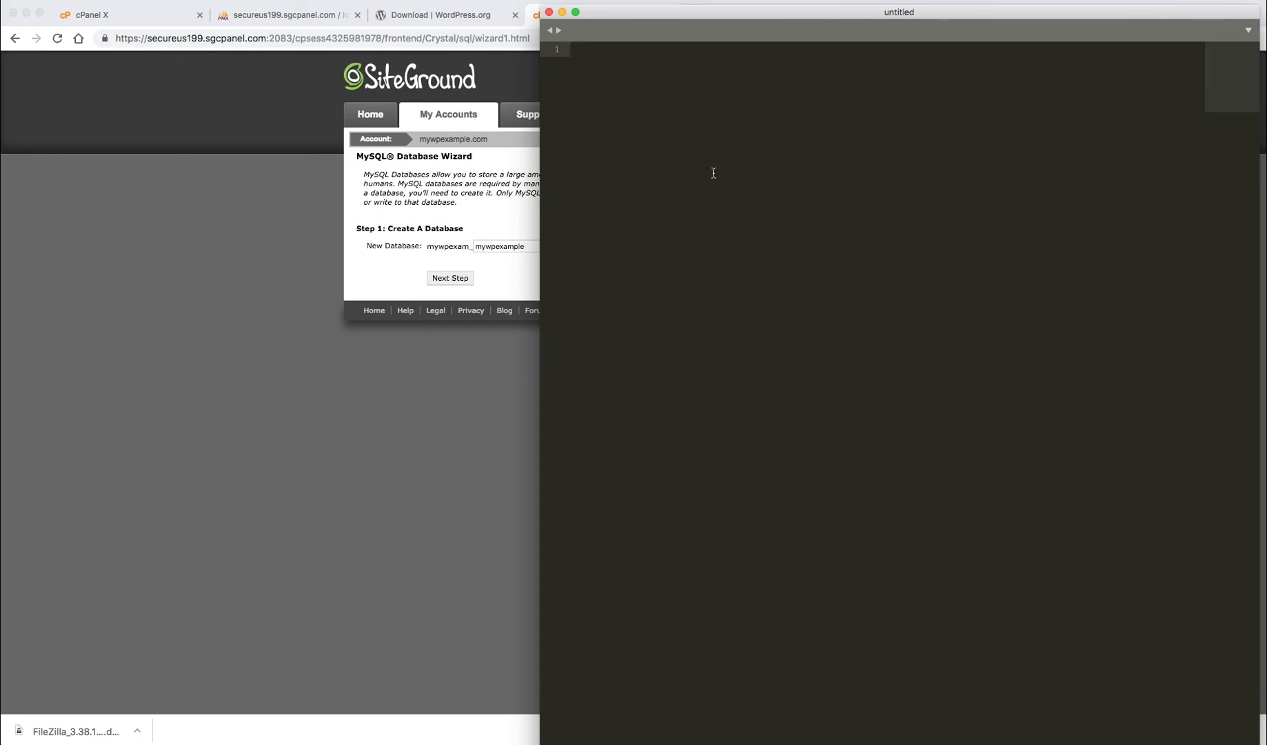
Write the note line "database name: mywpexam_mywpexample" in the blank text file.
type("database ")
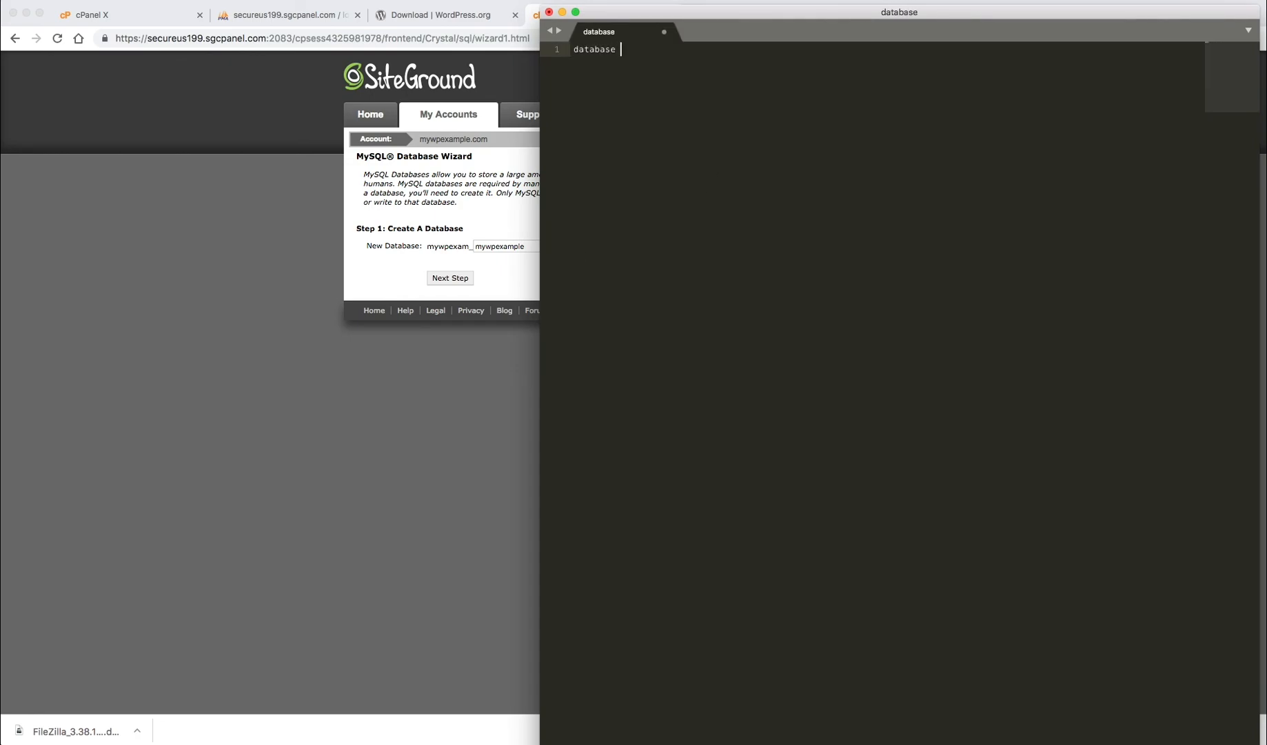
type("name: mywpexam_mywpexample")
key("Return")
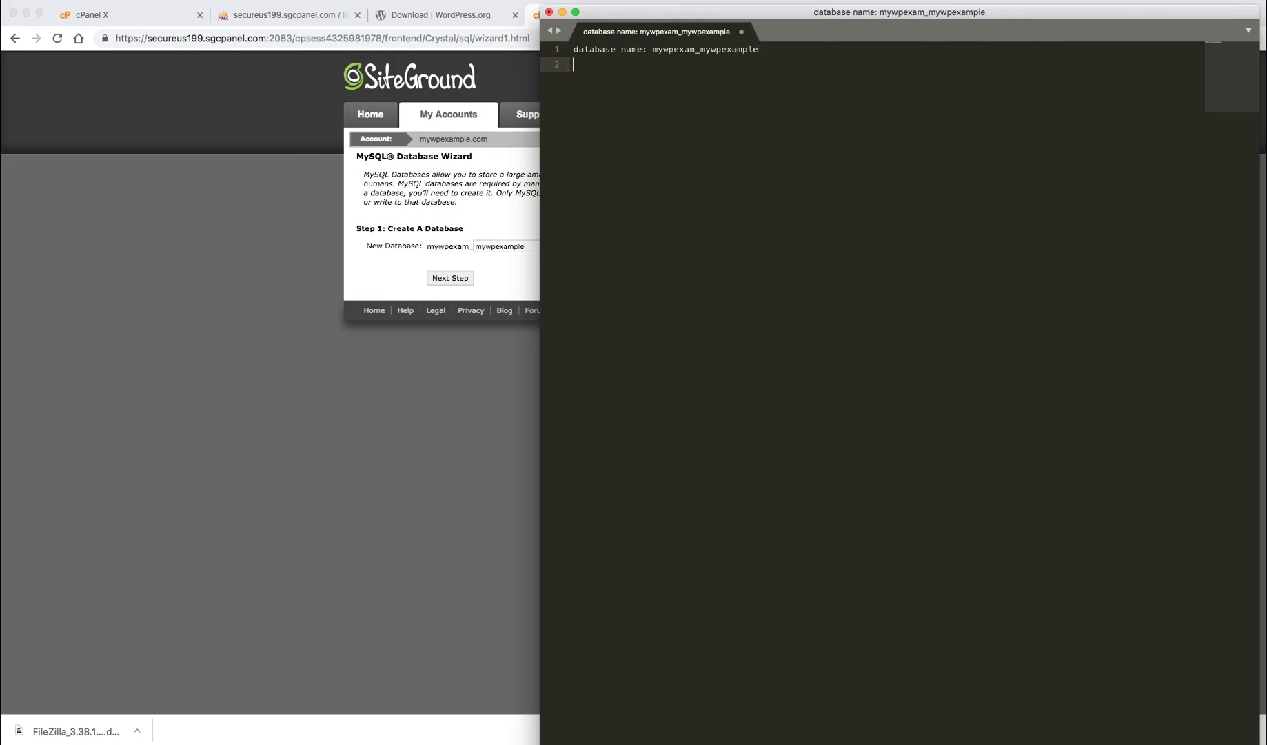
Return to the wizard in Chrome, create the database and enter mywpusr as the database username.
left_click(380, 269)
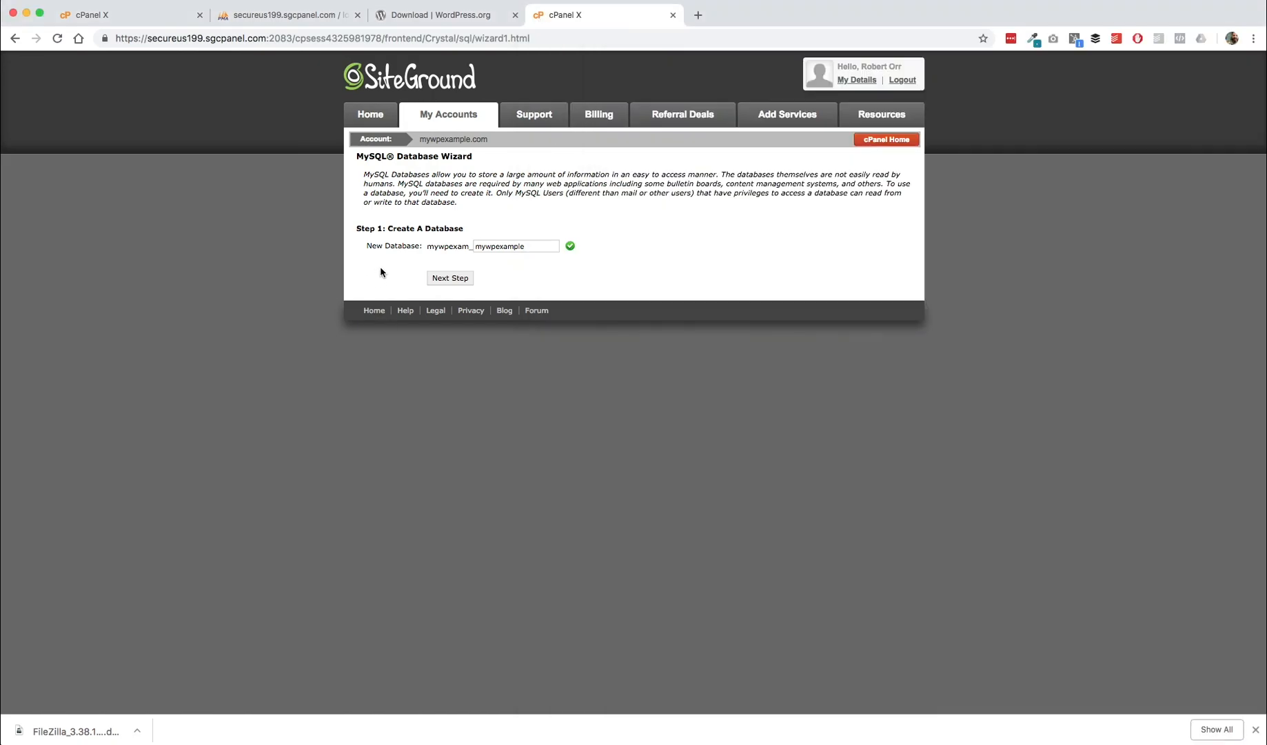
left_click(453, 278)
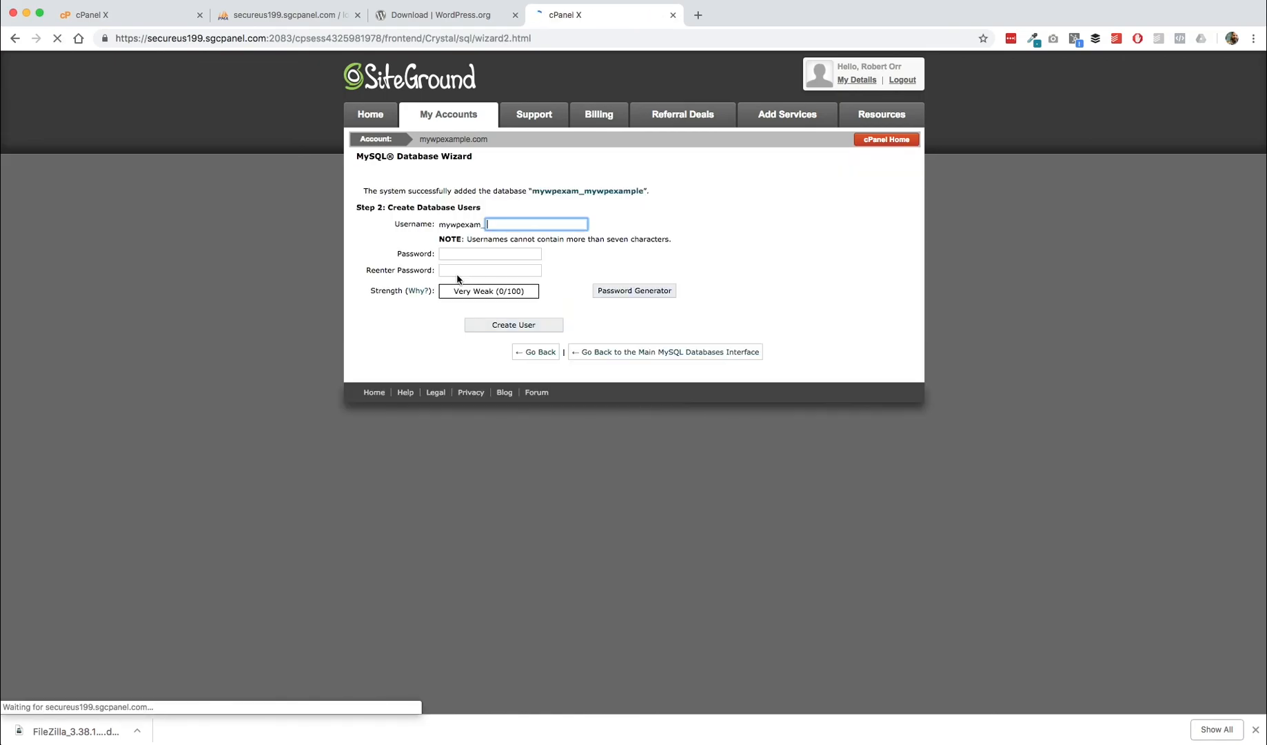
left_click(524, 223)
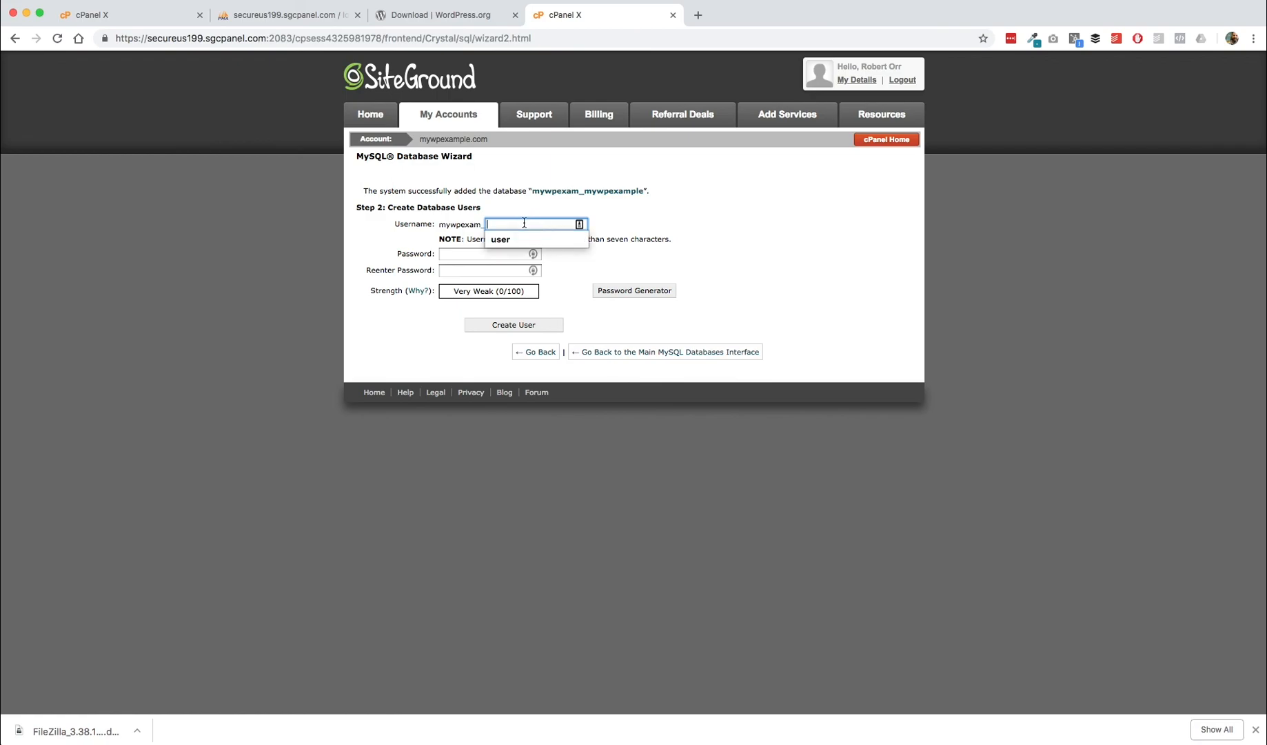
type("my")
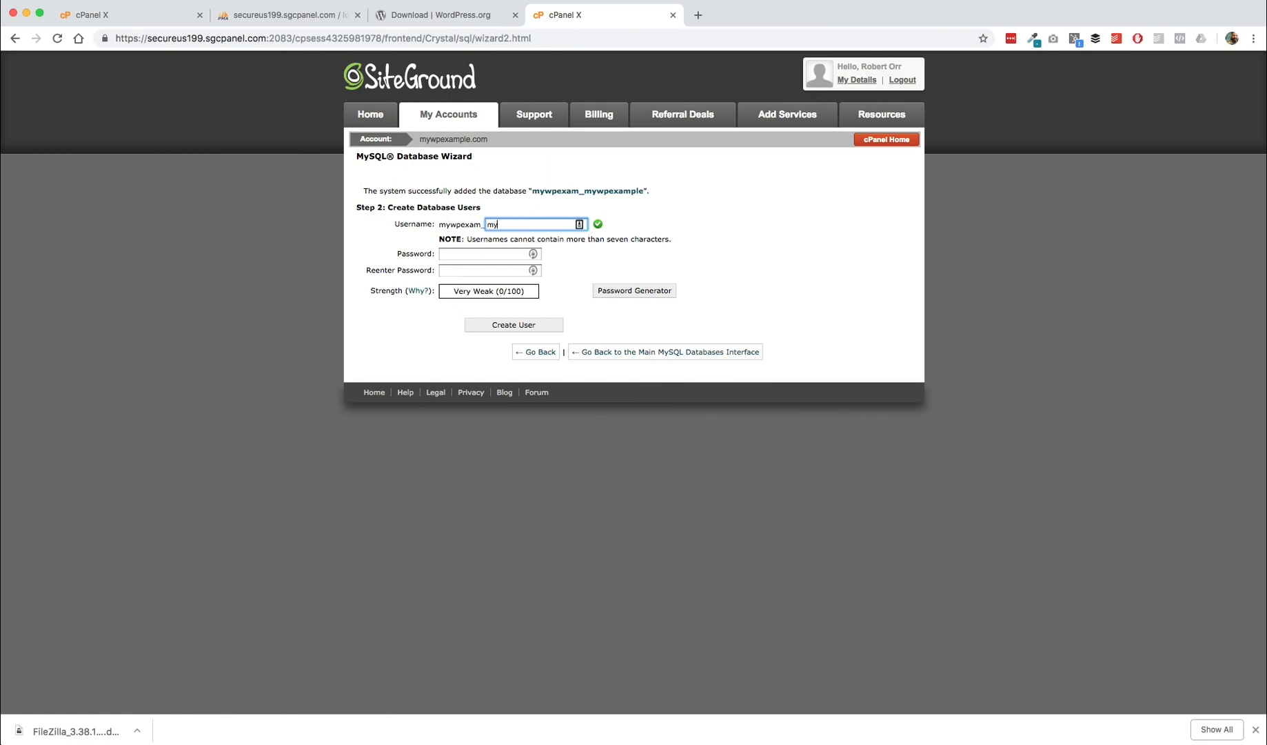
type("wpexa")
key("BackSpace")
key("BackSpace")
type("sr")
key("Tab")
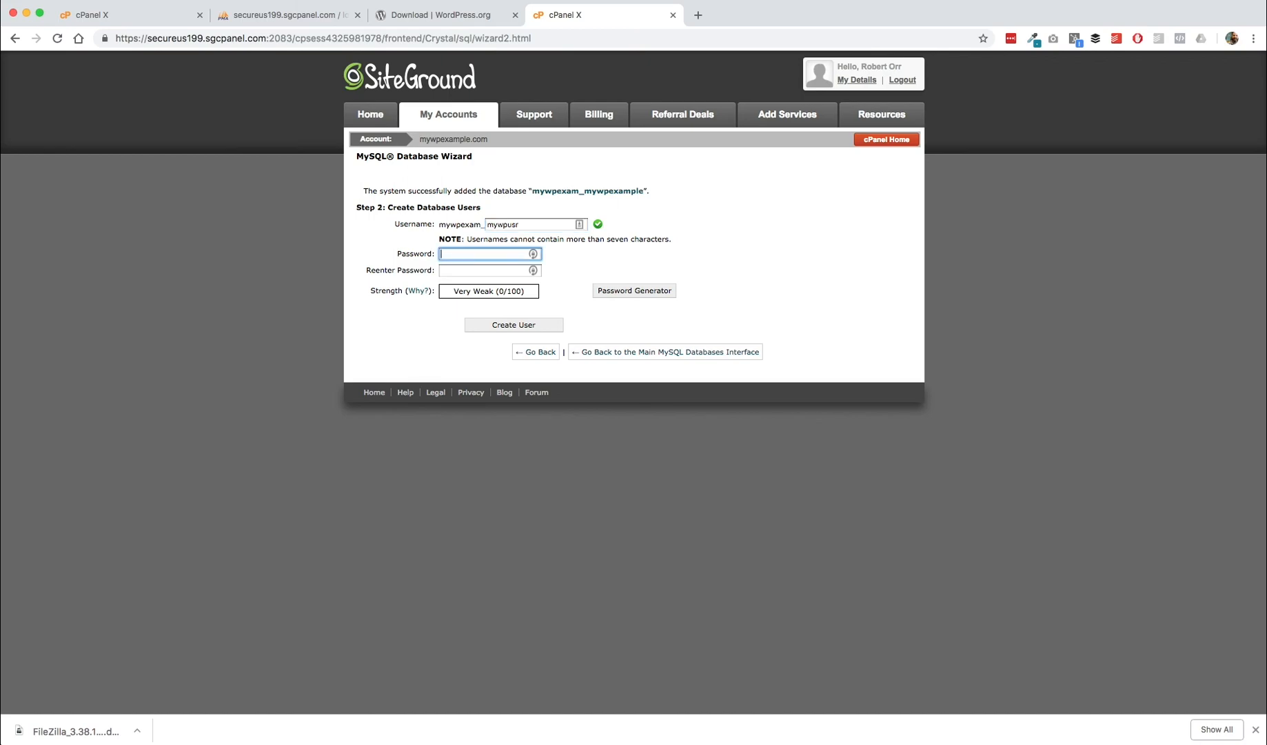
Enter the database user's password and repeat it in the confirmation field.
type("••••••••")
key("Tab")
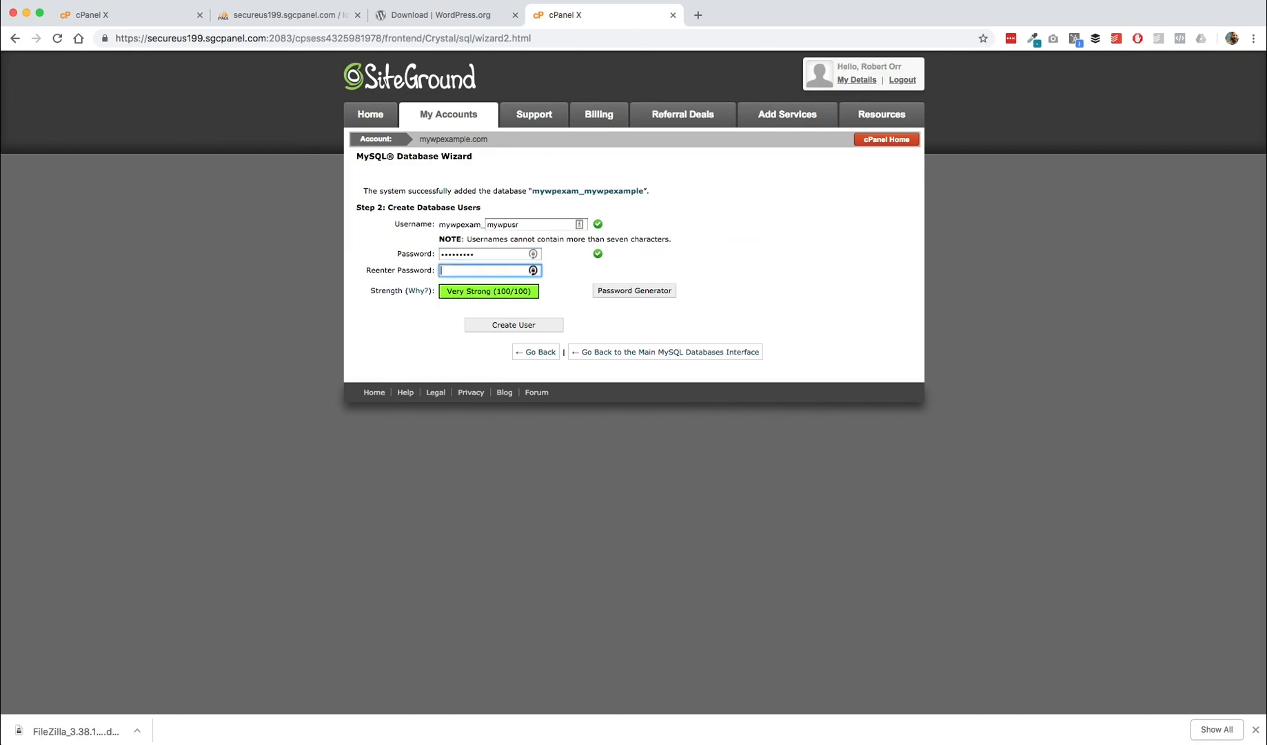
type("••••••••")
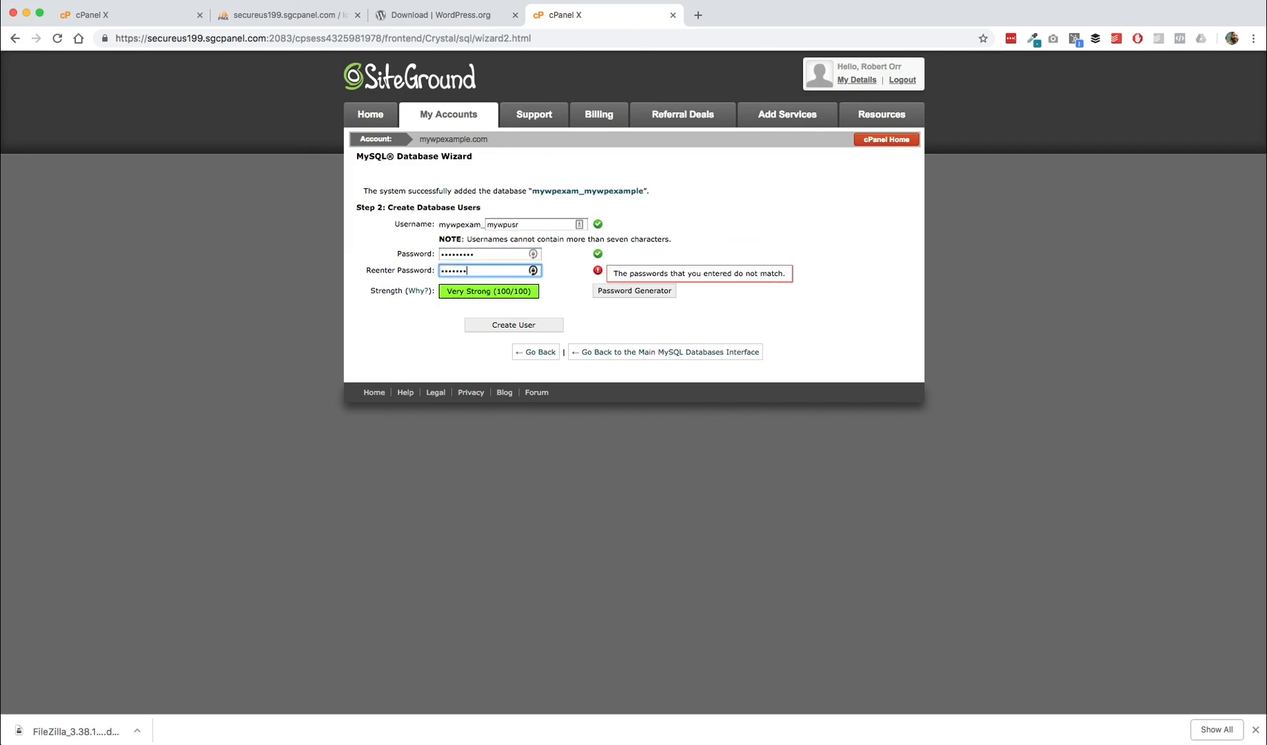
type("•")
Switch to the text editor and add the line "database user: mywpexam_mywpusr" below the database name.
key("super+Tab")
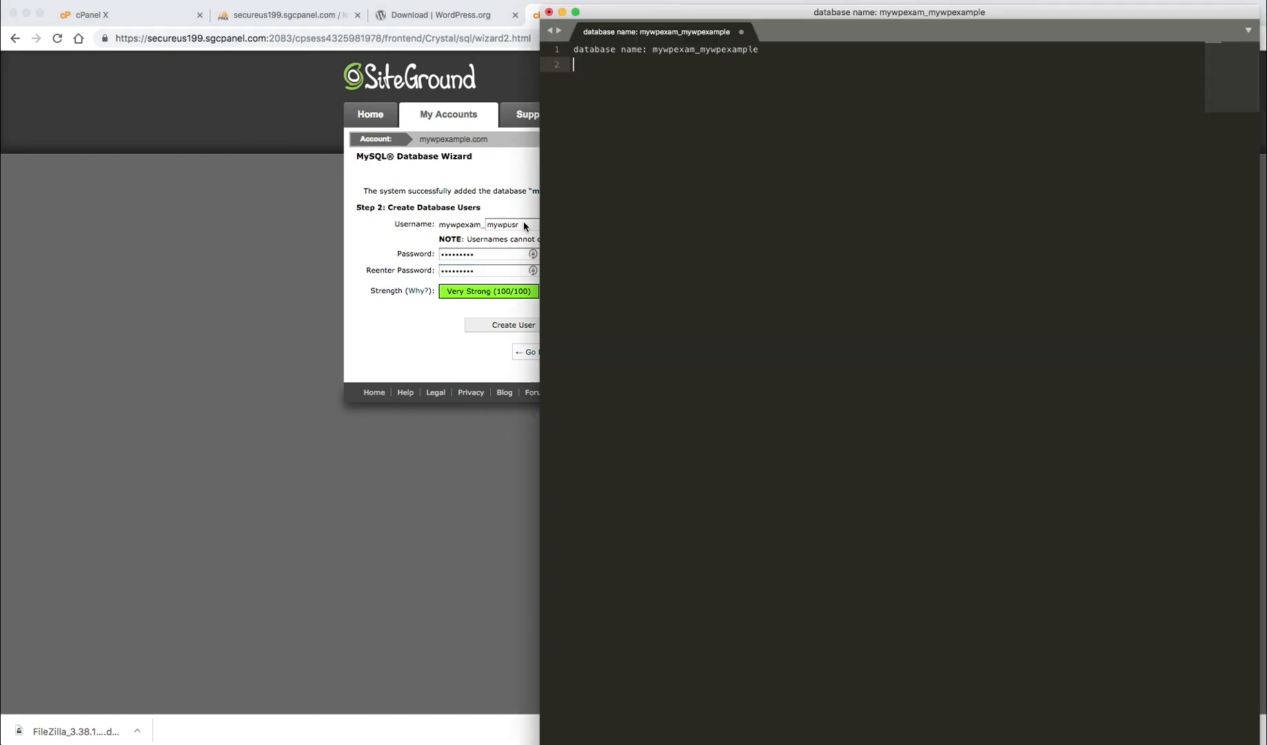
type("database user: mywpexam_mywpusr")
key("Return")
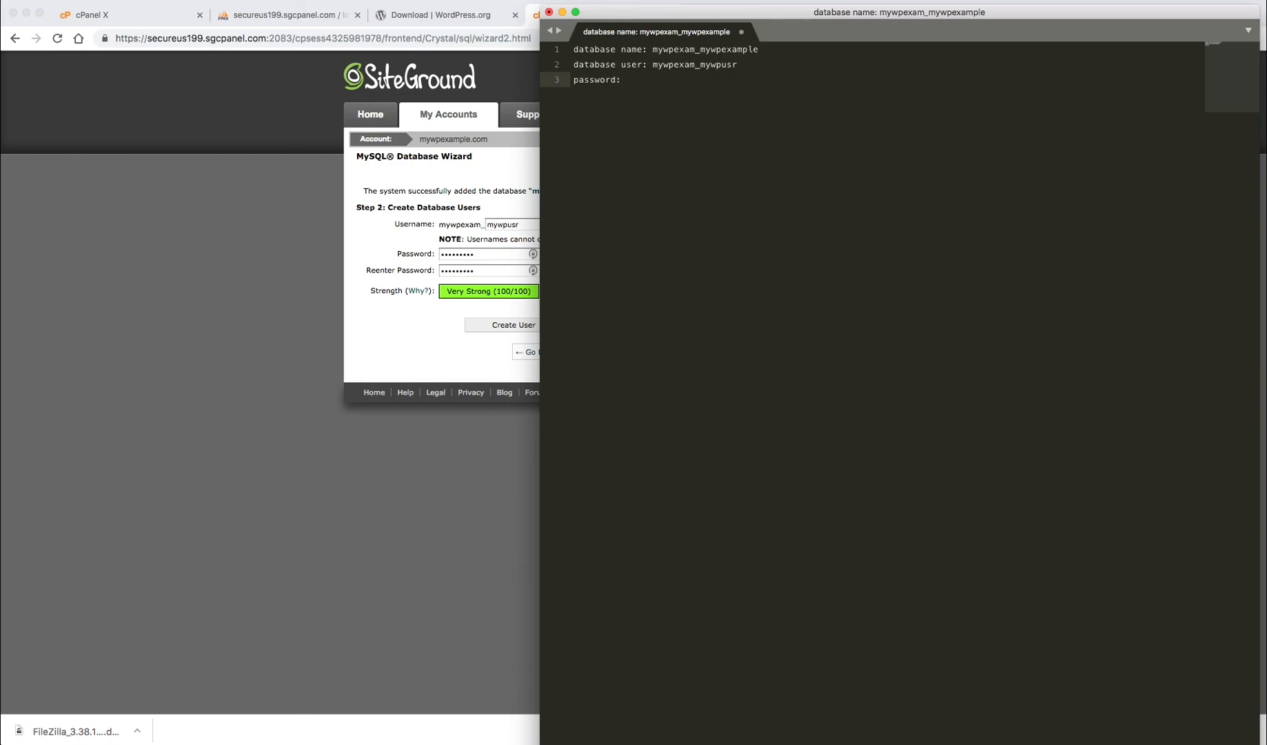
Retype the database user's password in the wizard's password field.
left_click(484, 256)
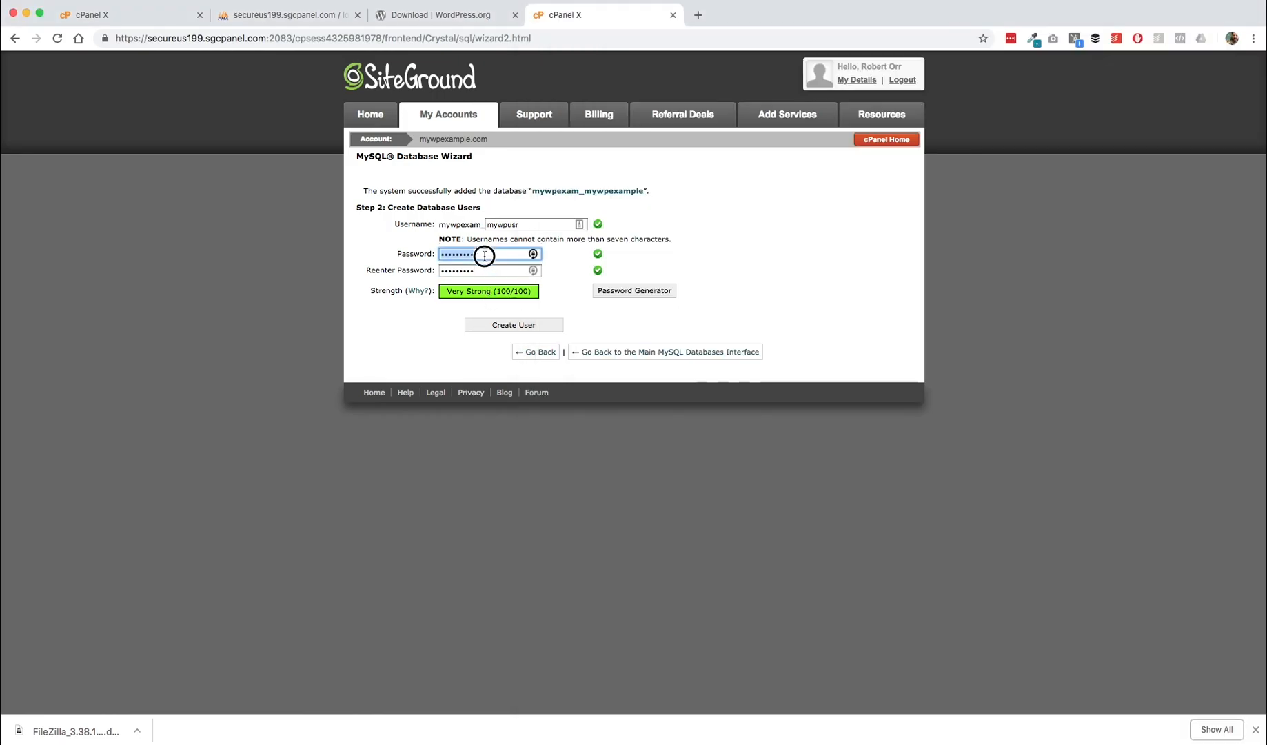
type("••••••")
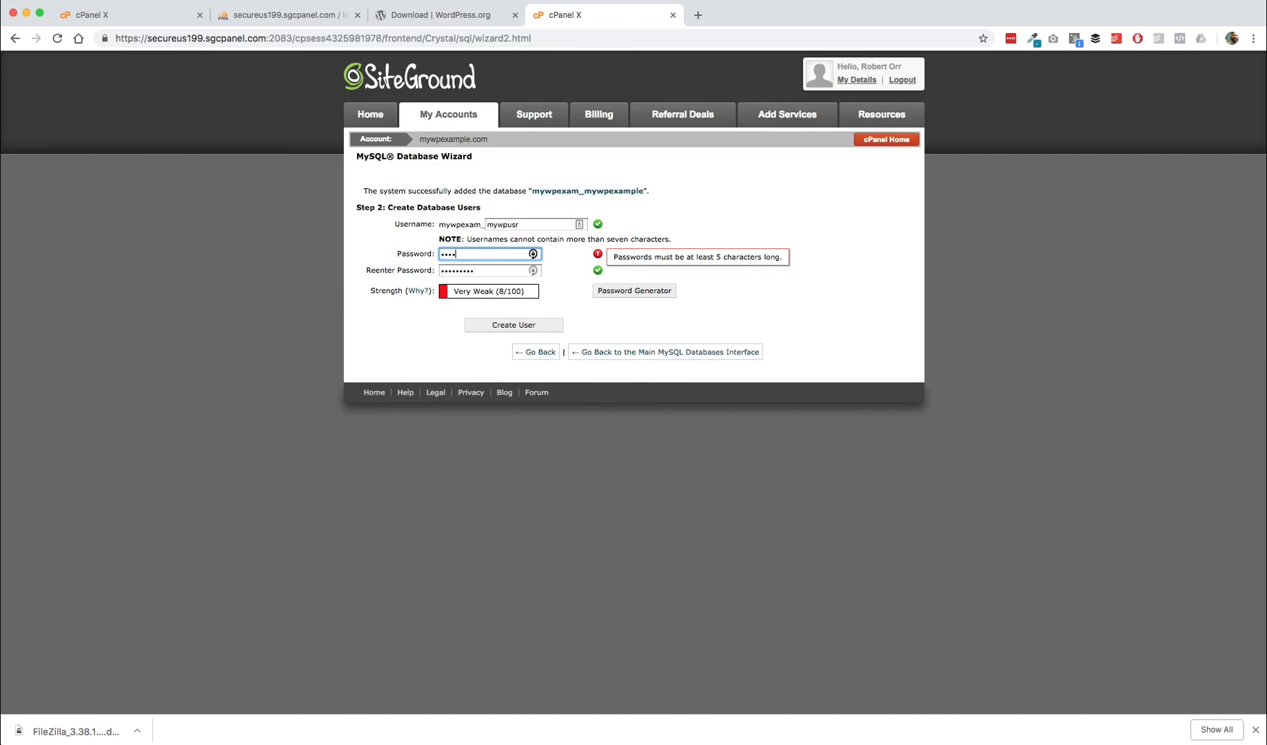
type("••")
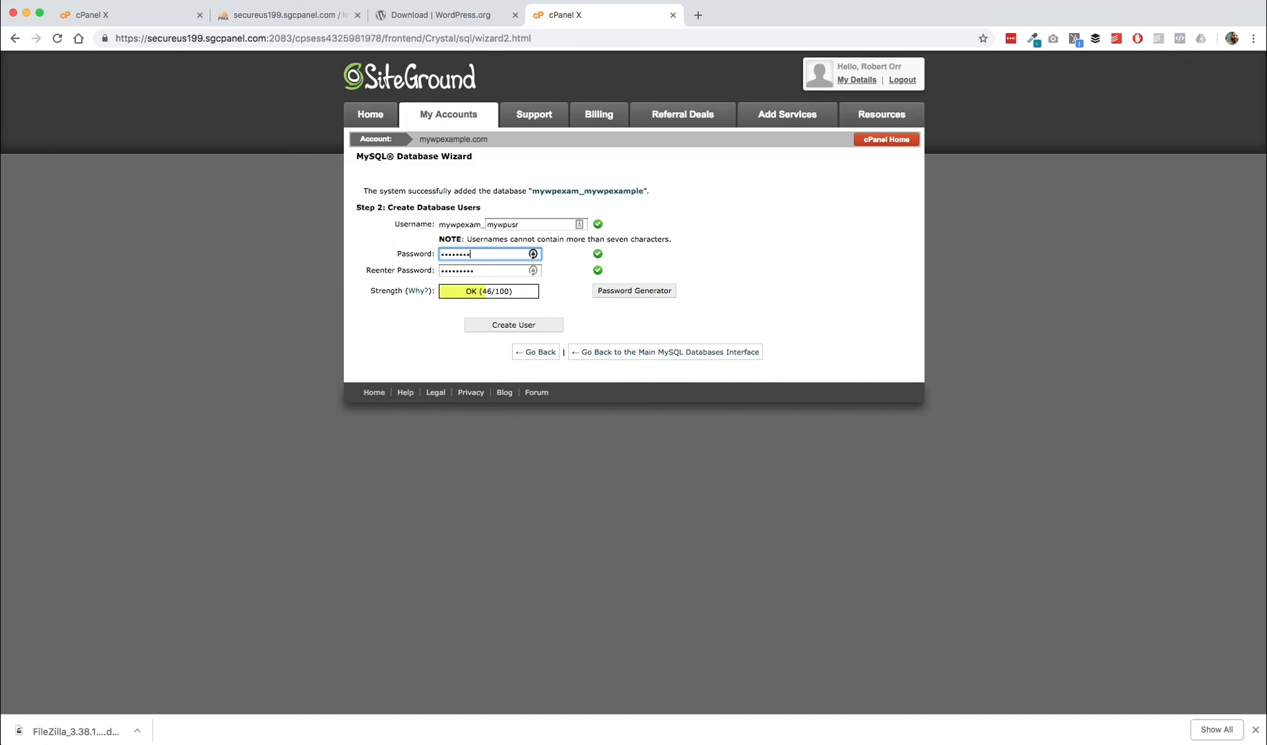
key("super+a")
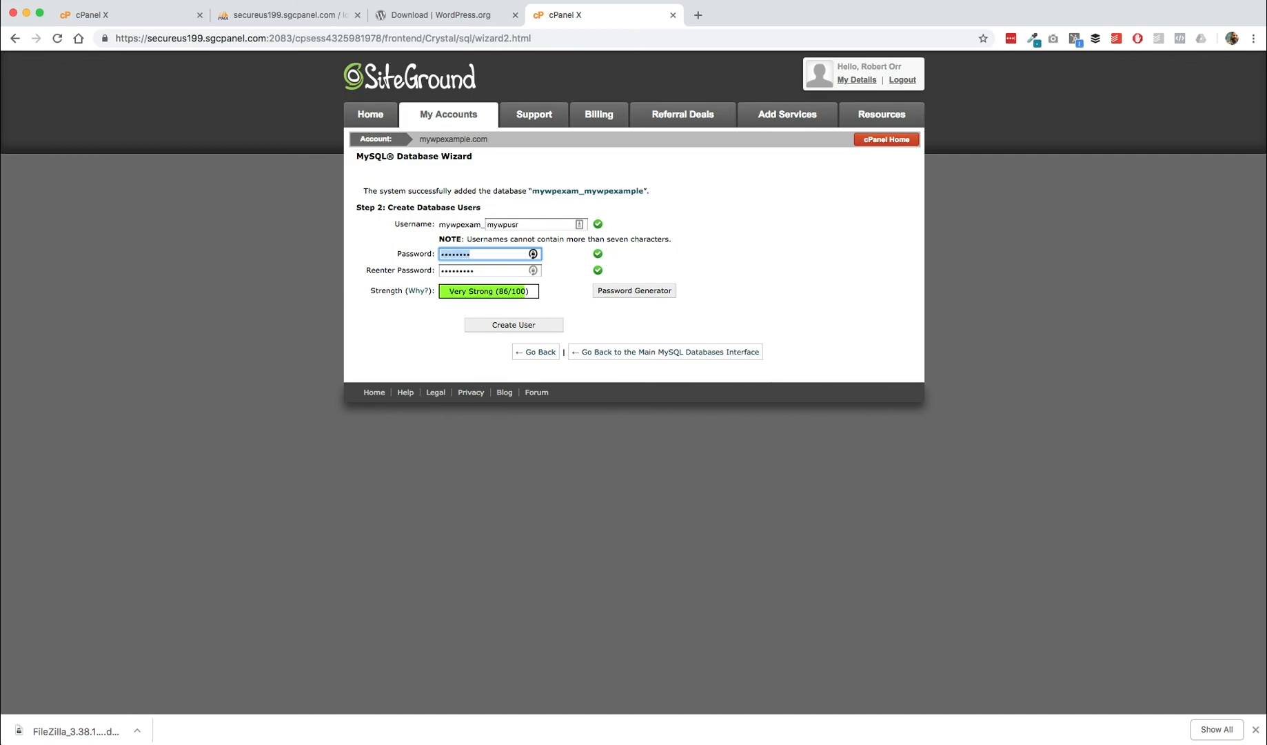
Copy the database user's password from the text editor notes into both password fields in Chrome and create the user.
key("super+Tab")
key("shift+Left")
key("shift+Left")
key("shift+Left")
key("shift+Left")
key("shift+Left")
key("shift+Left")
key("shift+Left")
key("shift+Left")
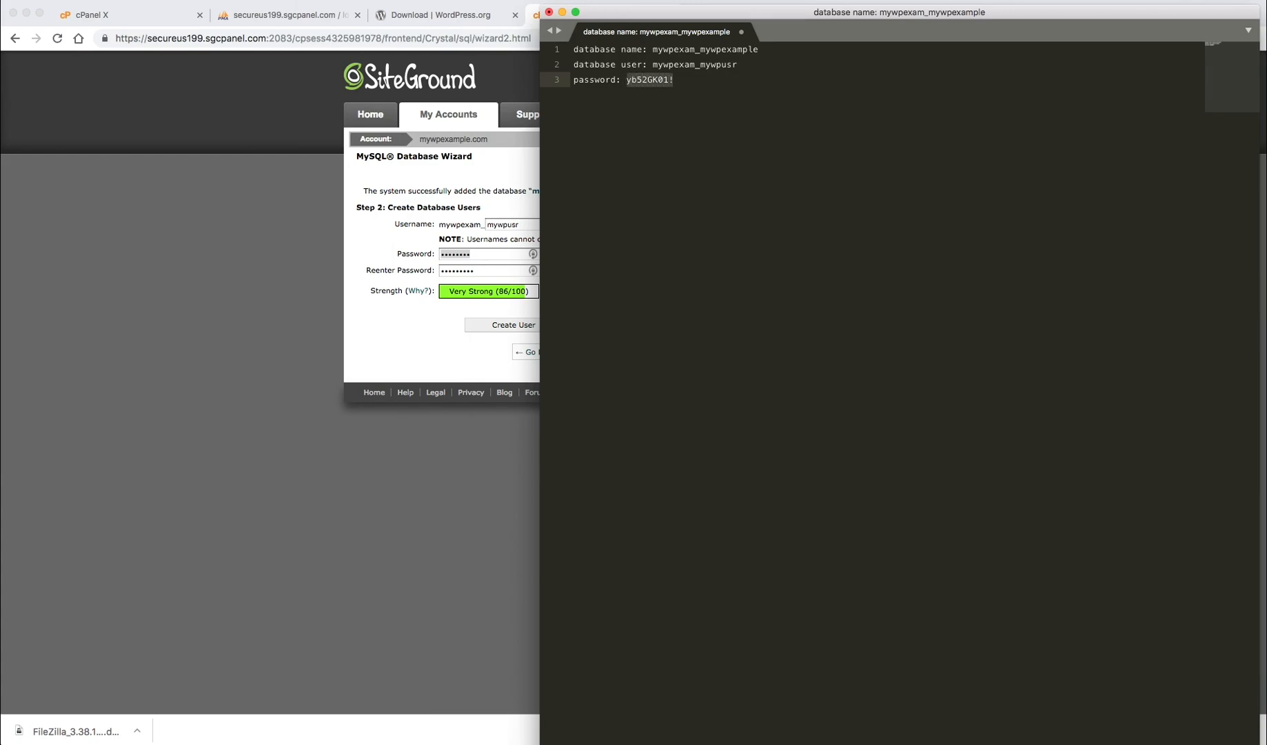
key("super+Tab")
key("super+v")
key("Tab")
key("super+v")
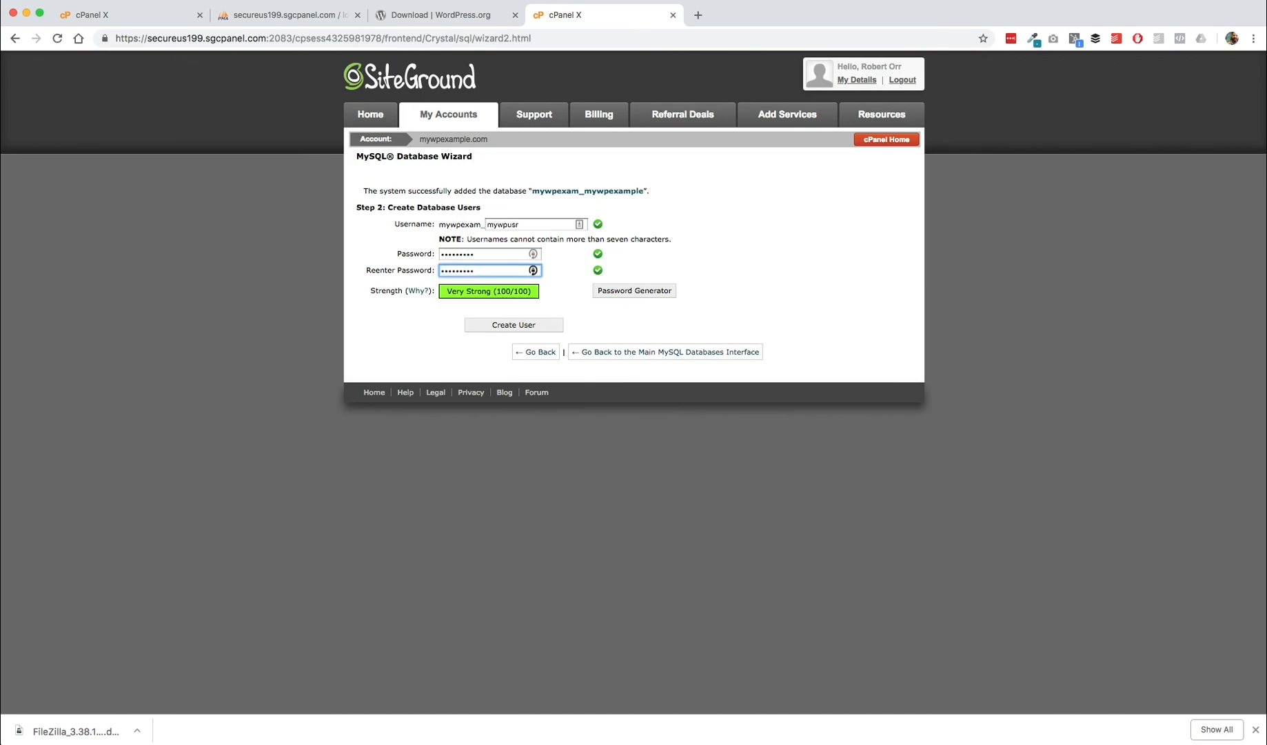
left_click(517, 330)
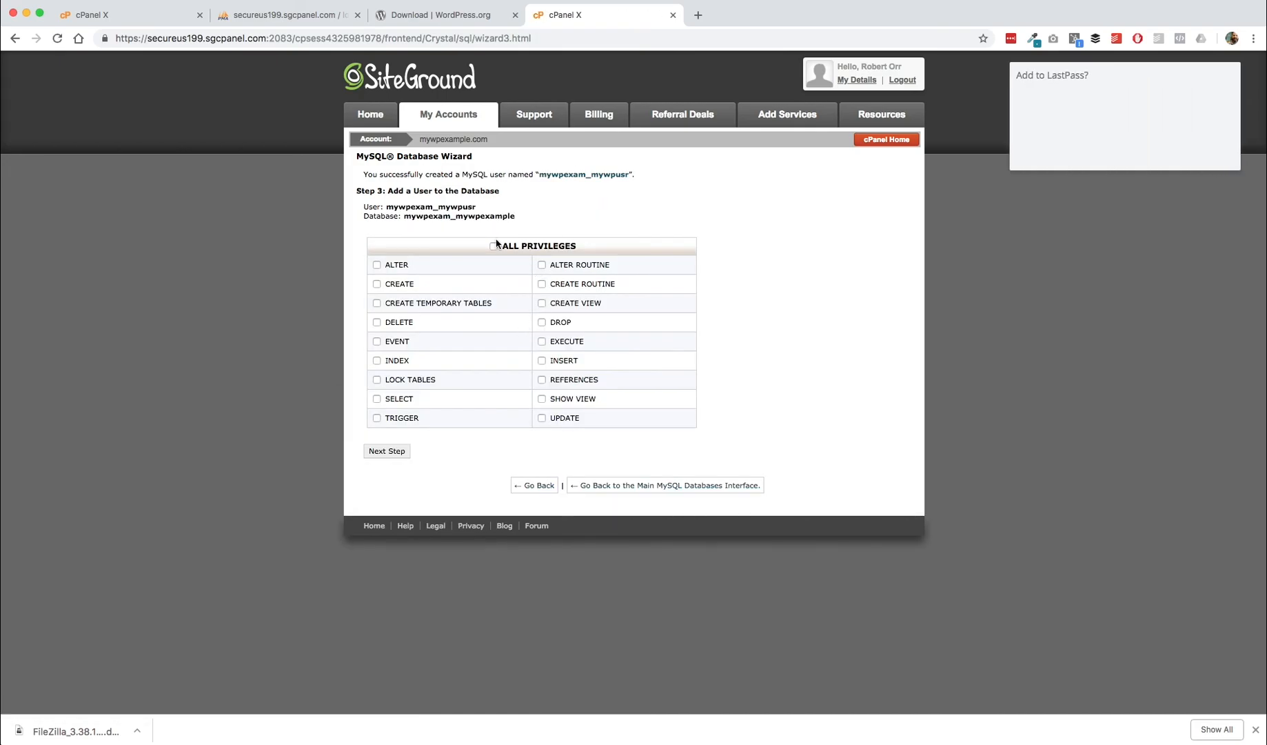
Grant the user ALL PRIVILEGES on the database, decline saving the login to LastPass, and advance the wizard.
left_click(493, 246)
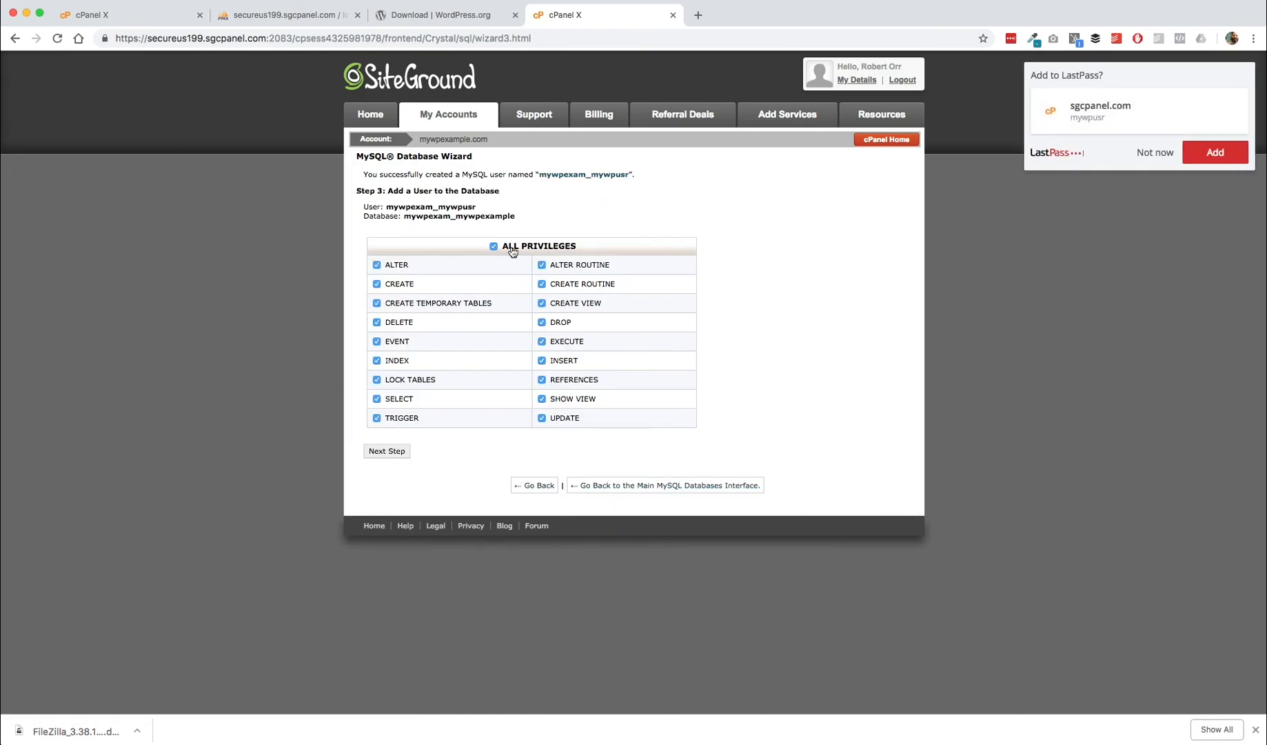
left_click(1157, 153)
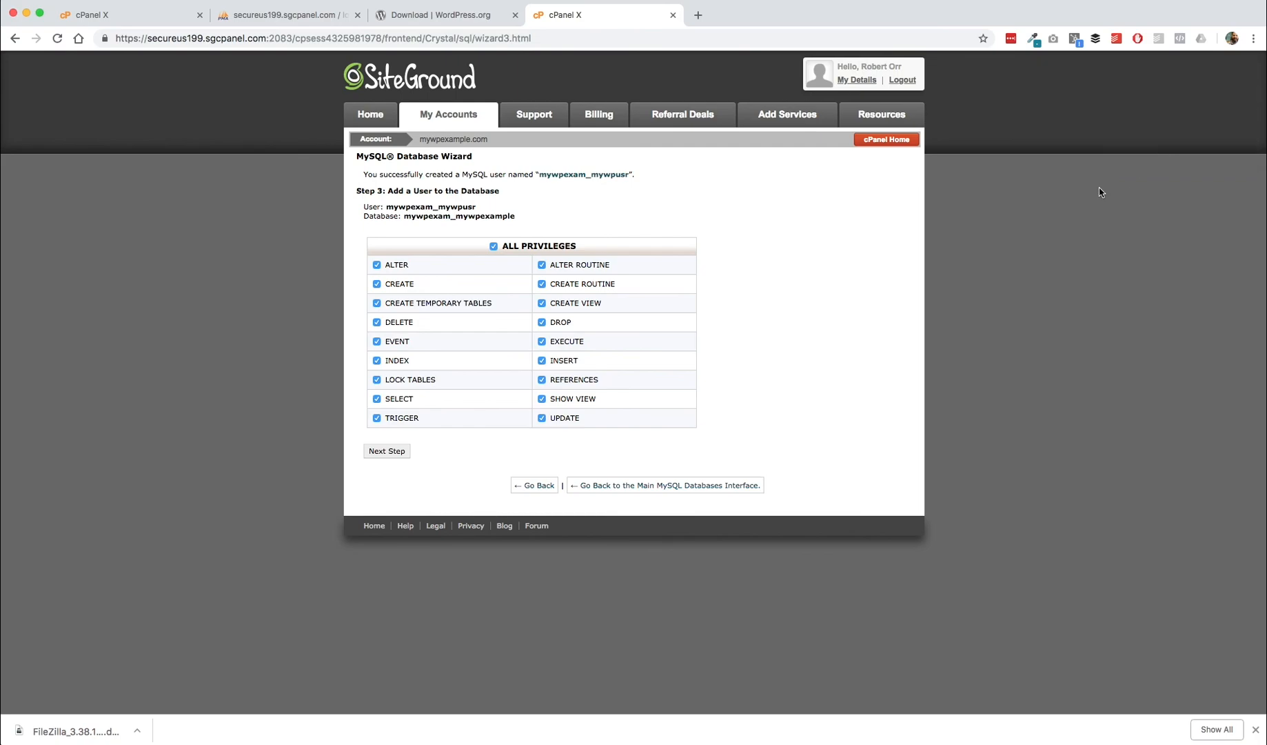
left_click(385, 451)
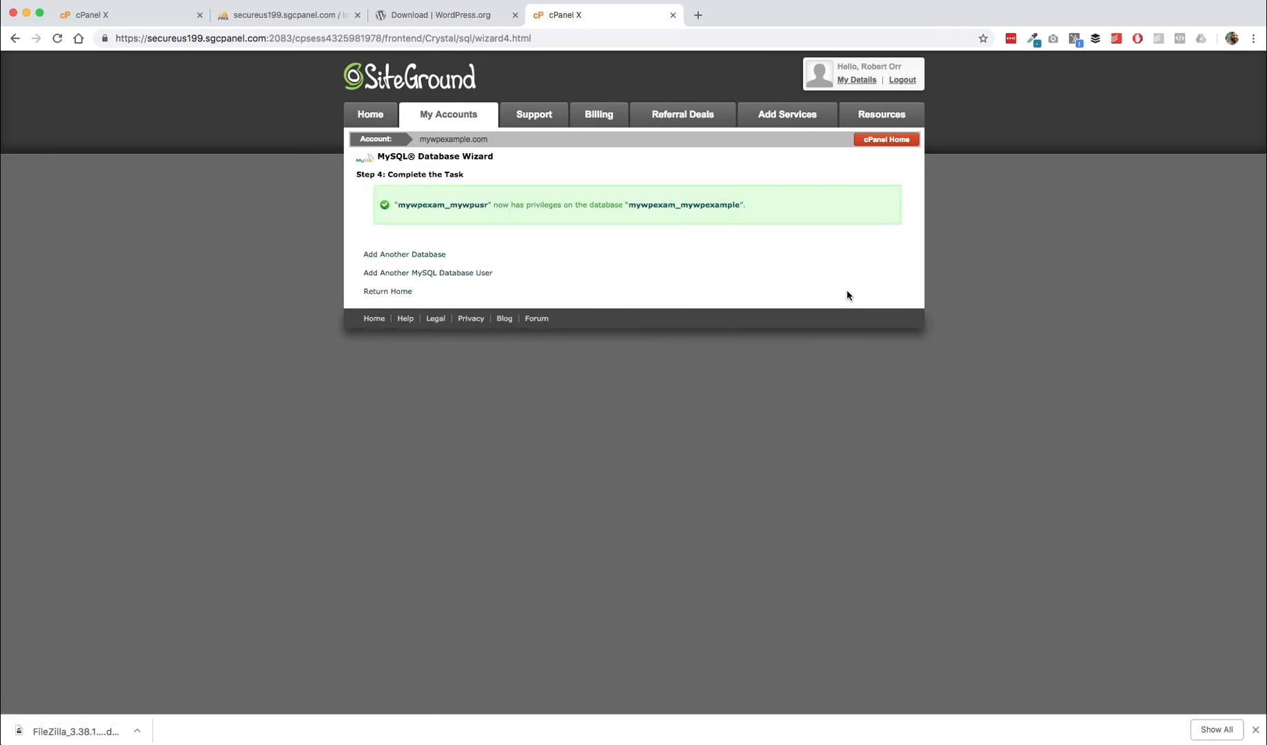
Bring up the text editor notes and move the window lower on the screen.
key("super+Tab")
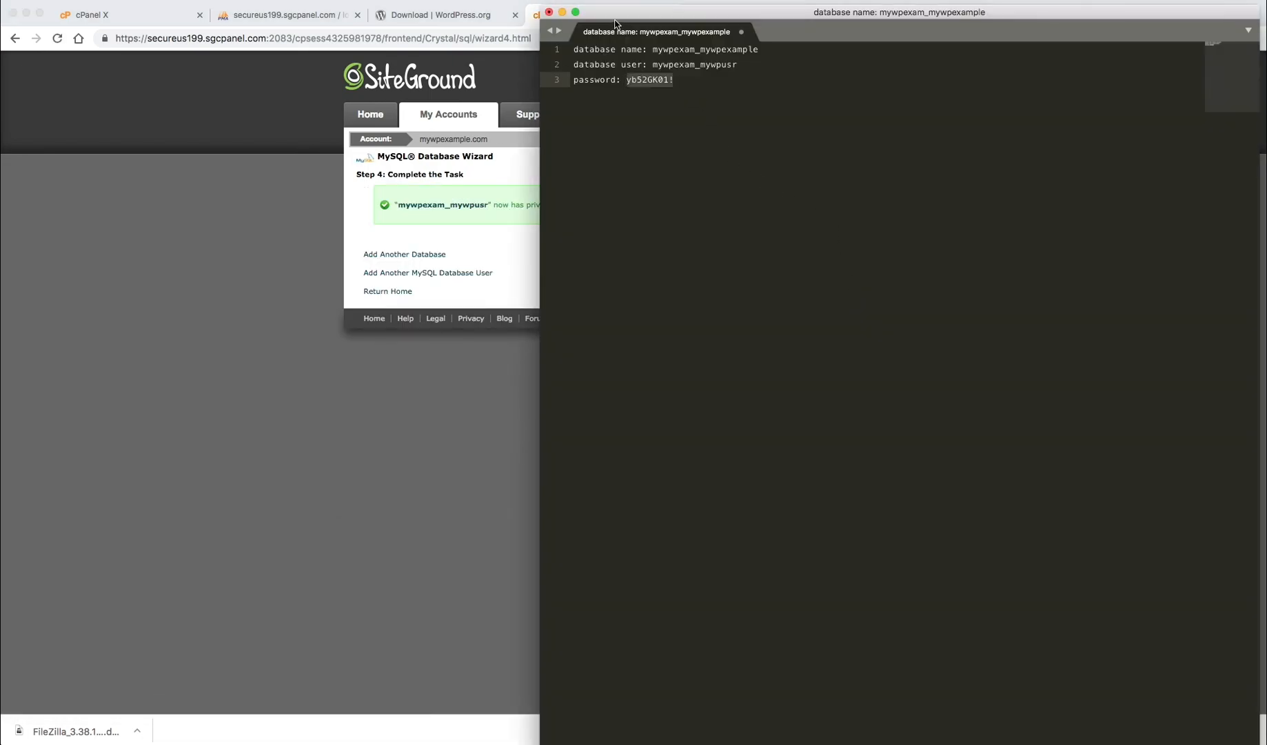
left_click(739, 95)
left_click_drag(843, 16, 838, 133)
Open mywpexample.com in a new Chrome tab.
left_click(698, 15)
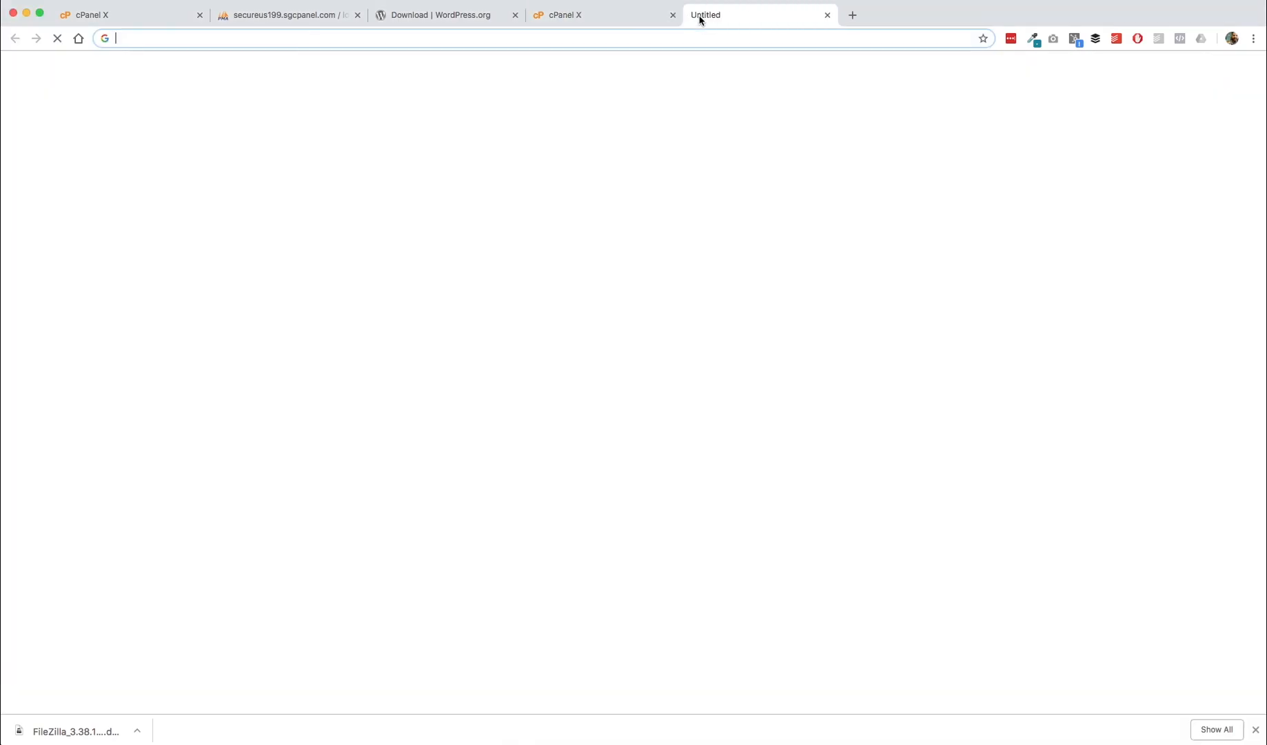
type("wp")
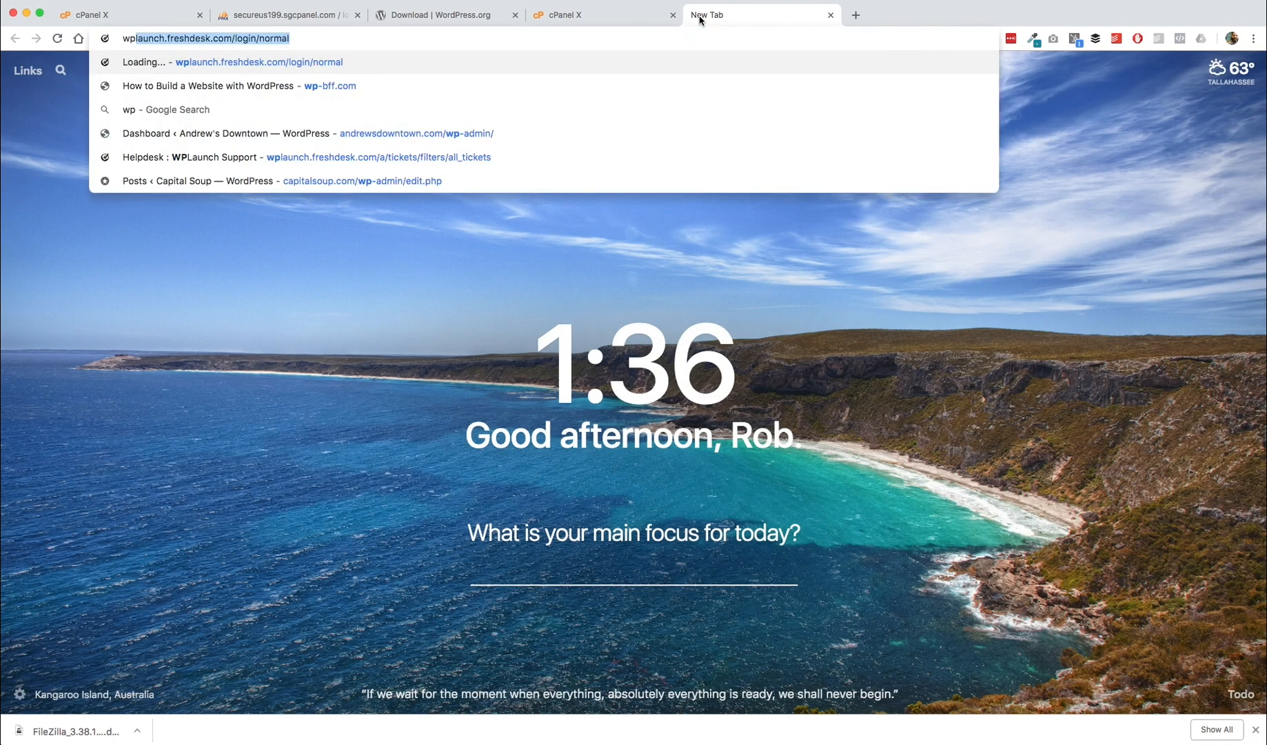
key("BackSpace")
key("BackSpace")
key("BackSpace")
type("my")
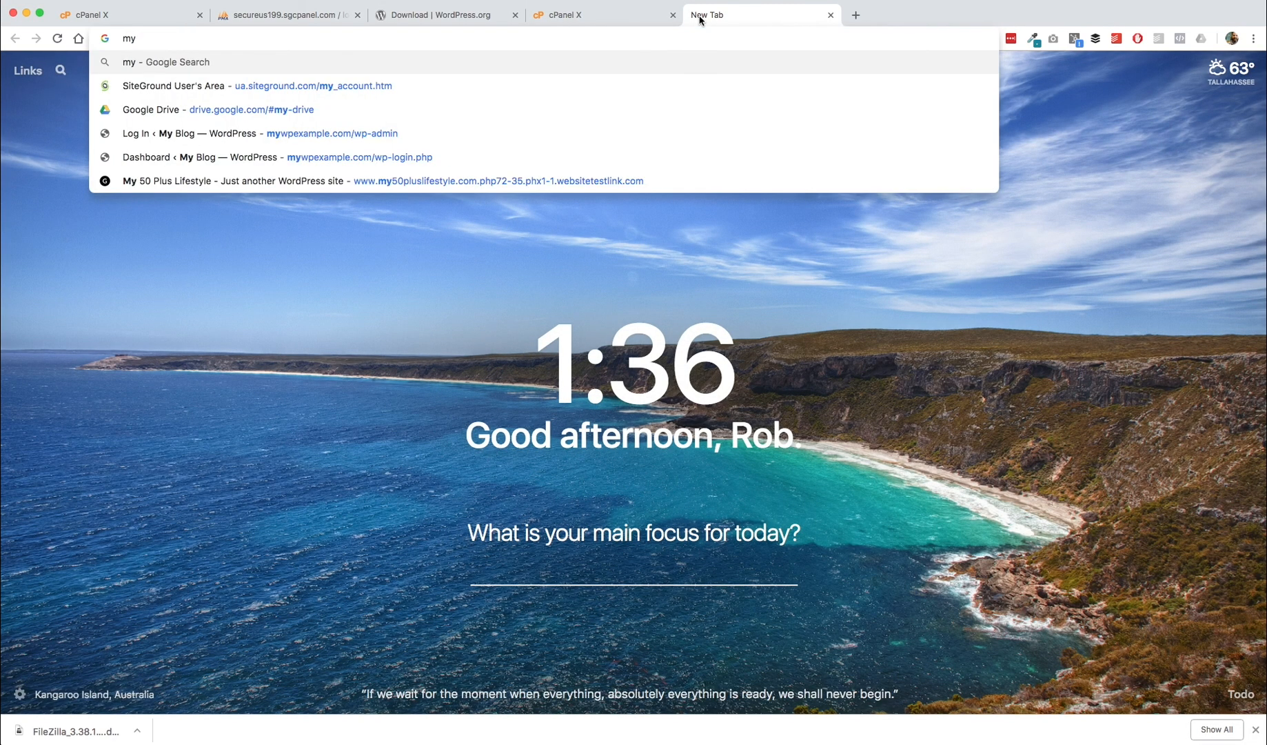
type("wp")
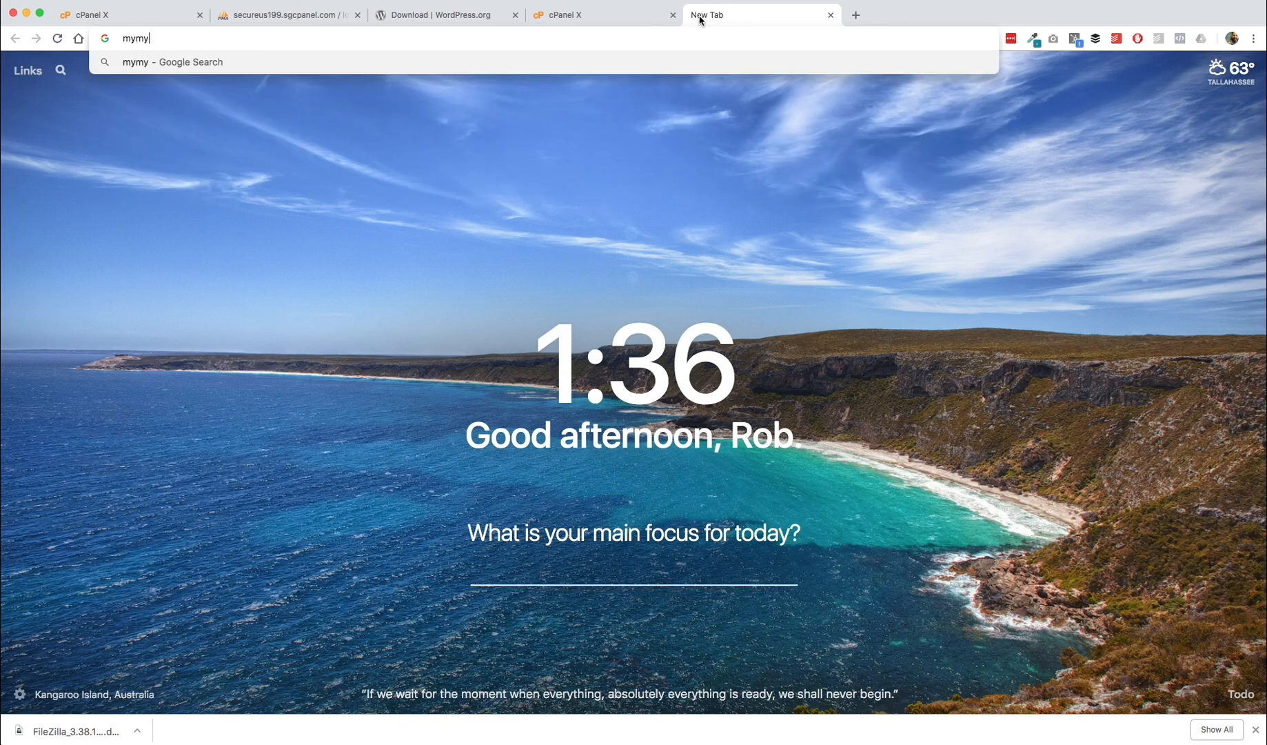
type("example.com")
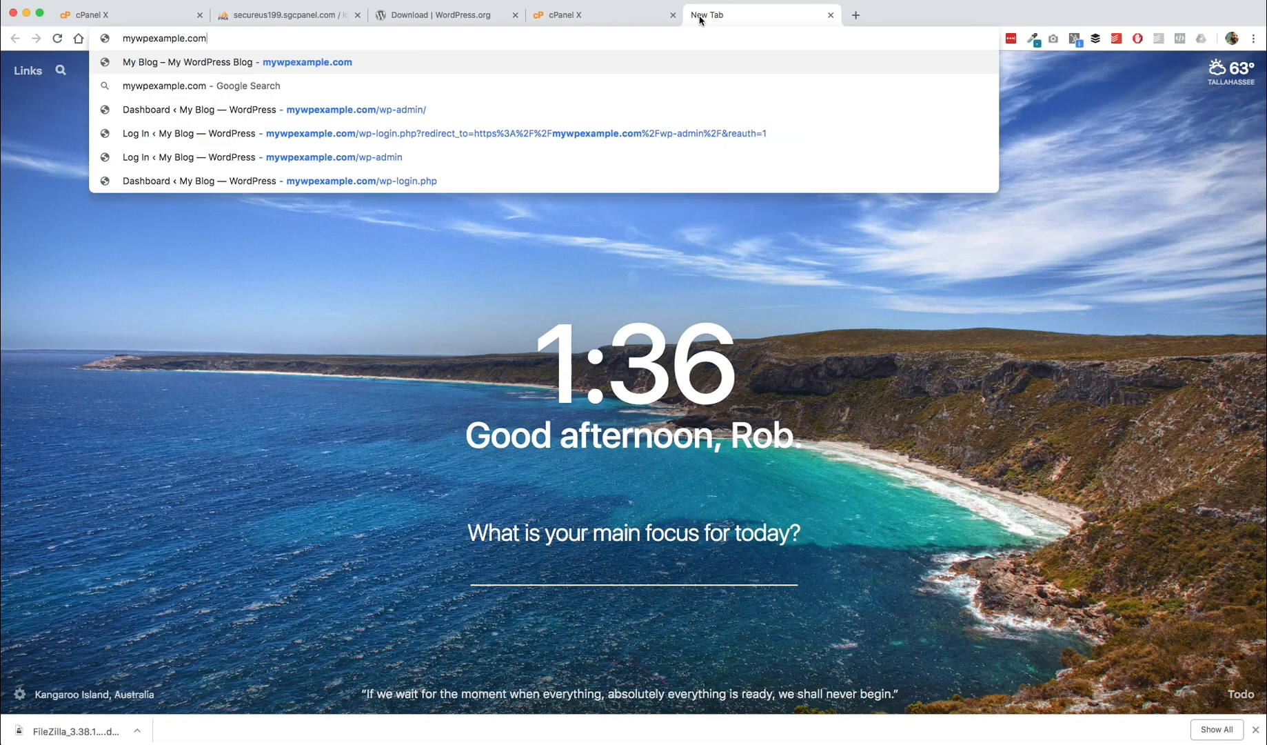
key("Return")
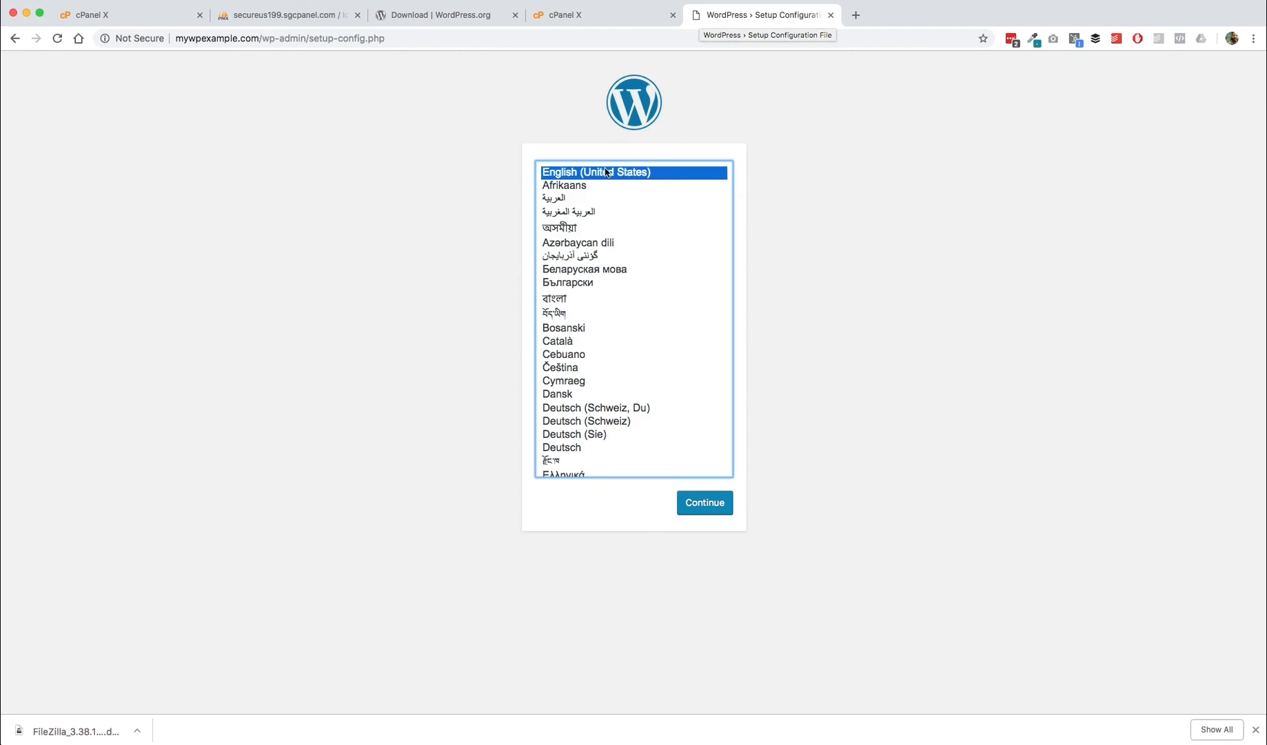
Continue with English (United States) as the setup language and proceed to the database connection form.
left_click(706, 504)
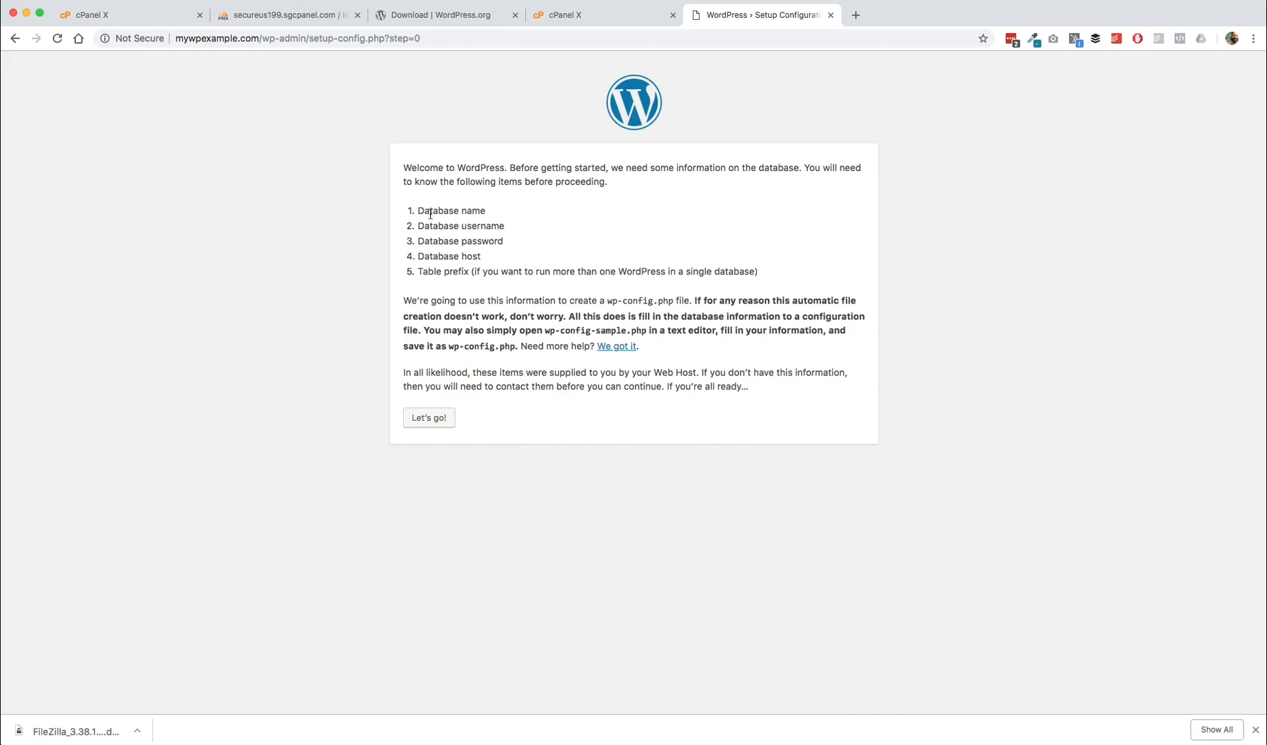
left_click_drag(430, 214, 494, 209)
left_click(428, 418)
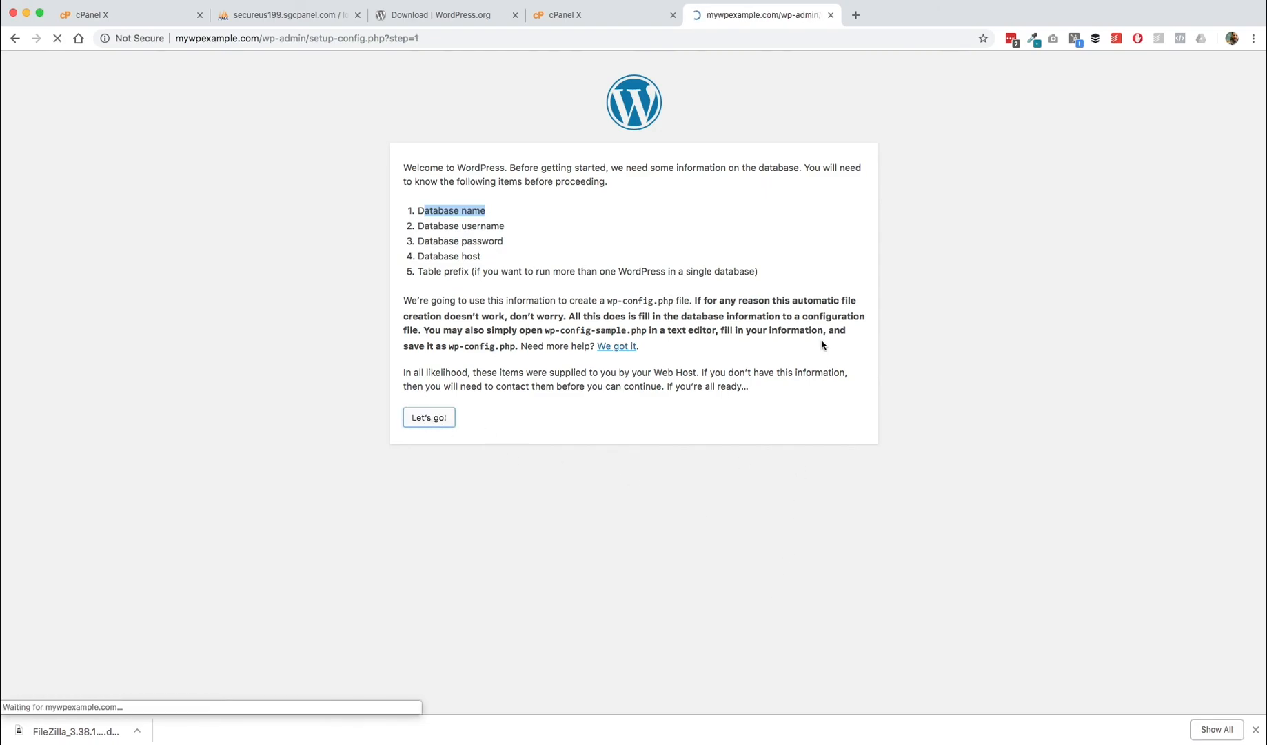
Copy the database name mywpexam_mywpexample from the text editor notes into the Database Name field.
left_click(584, 216)
key("super+Tab")
left_click_drag(754, 161, 650, 165)
key("super+c")
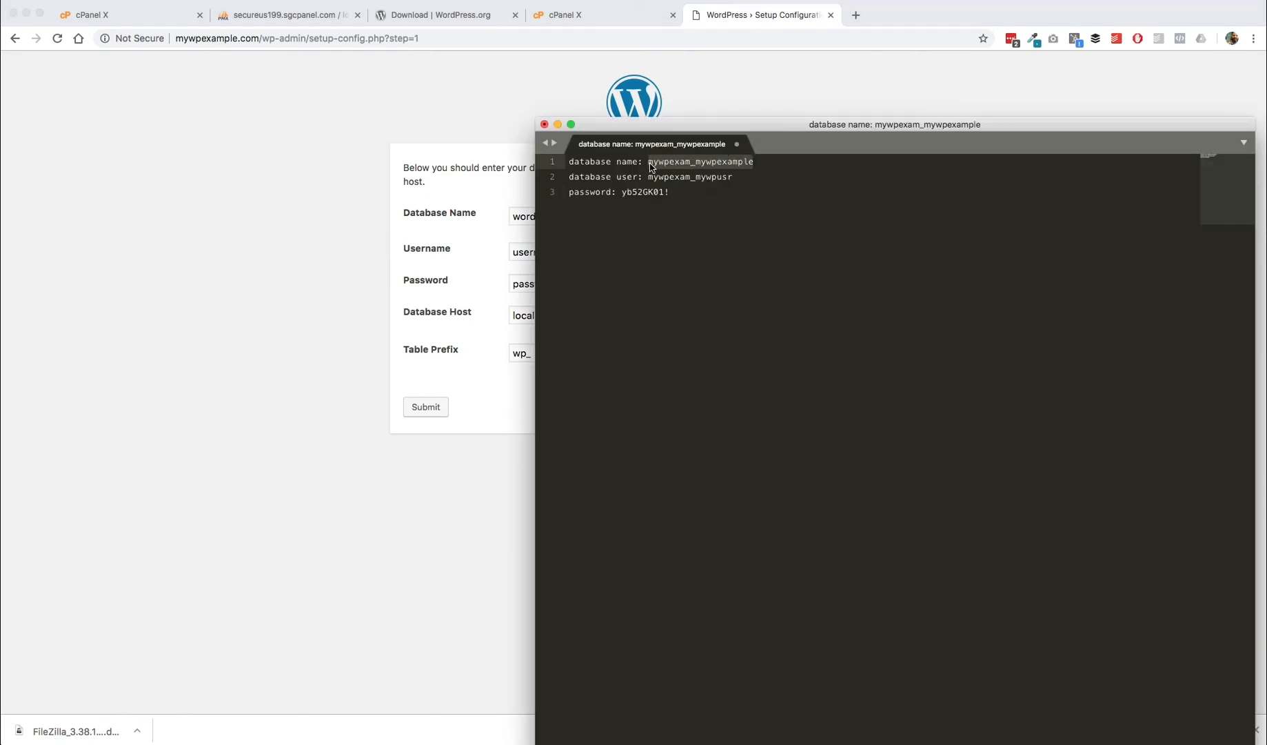
left_click(513, 192)
double_click(535, 218)
key("super+v")
Copy the database user mywpexam_mywpusr from the text editor notes and return to the connection form in Chrome.
double_click(560, 253)
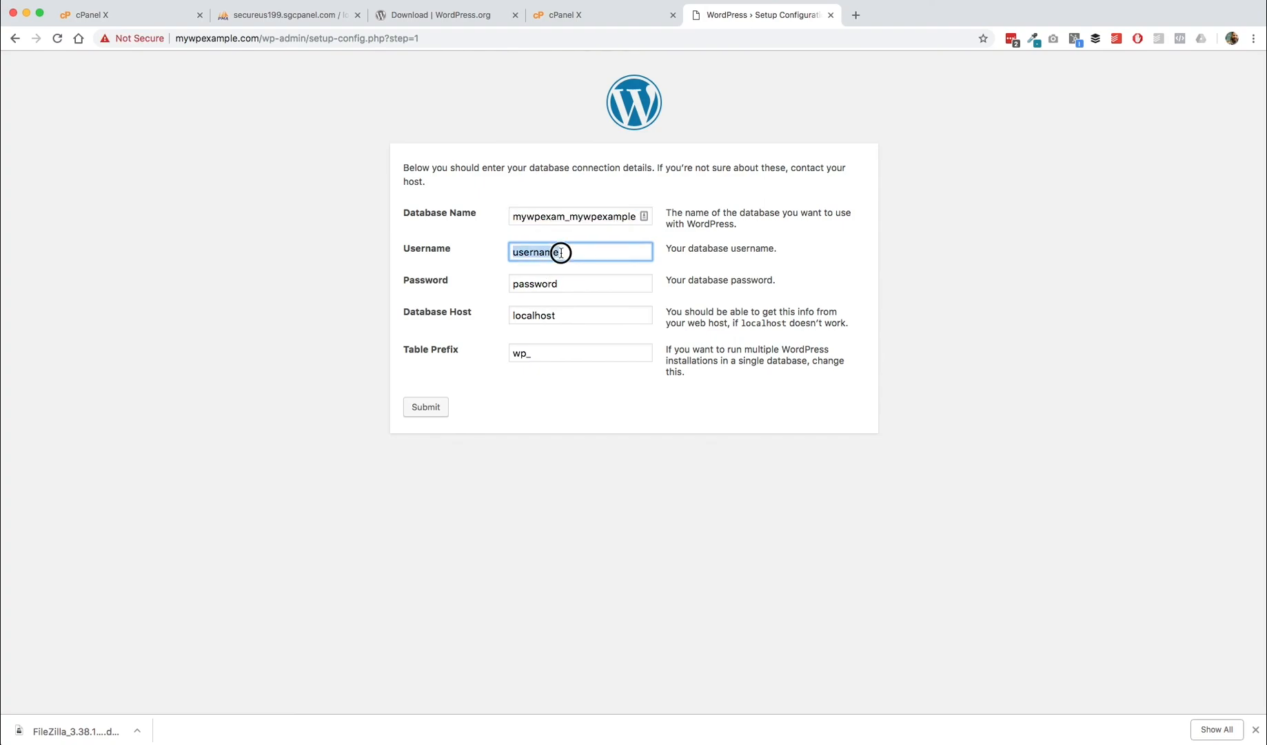
key("super+Tab")
double_click(679, 176)
key("super+c")
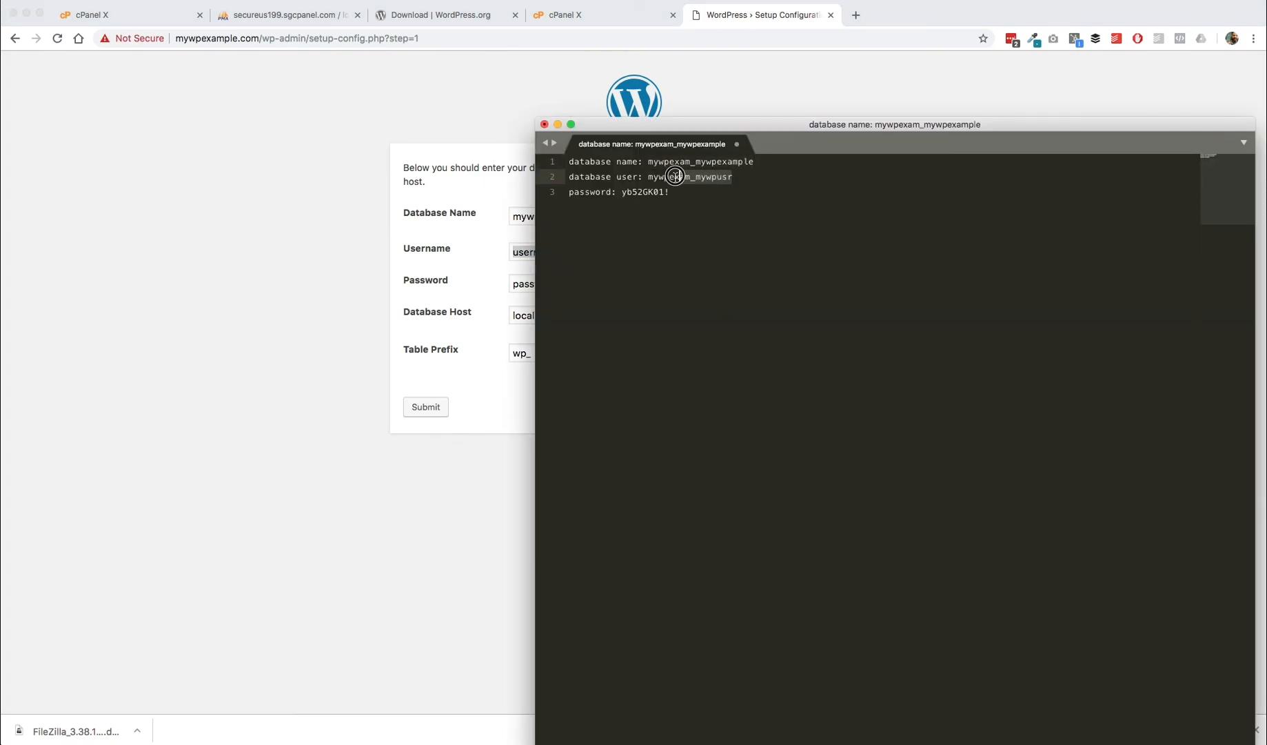
key("super+Tab")
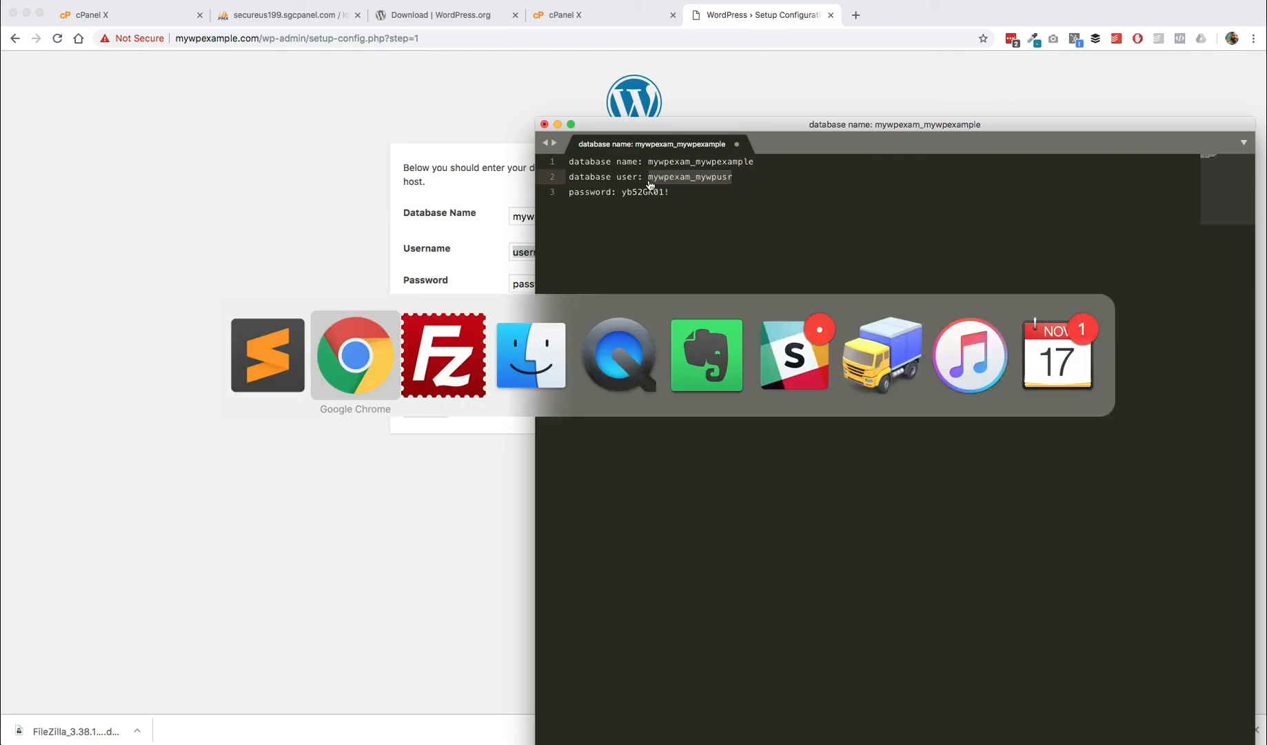
left_click(568, 283)
double_click(566, 282)
key("super+v")
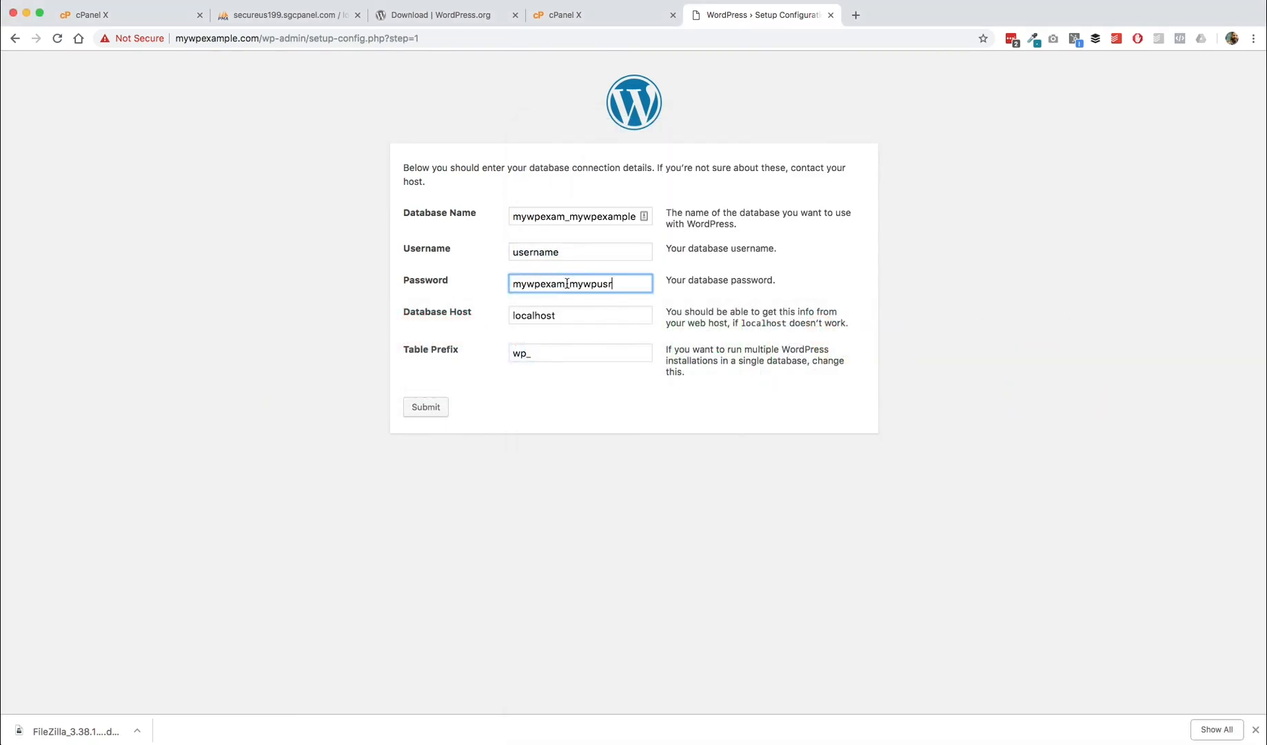
Replace the placeholder in the Username field with the copied database user mywpexam_mywpusr.
left_click(573, 250)
key("shift+Tab")
key("Tab")
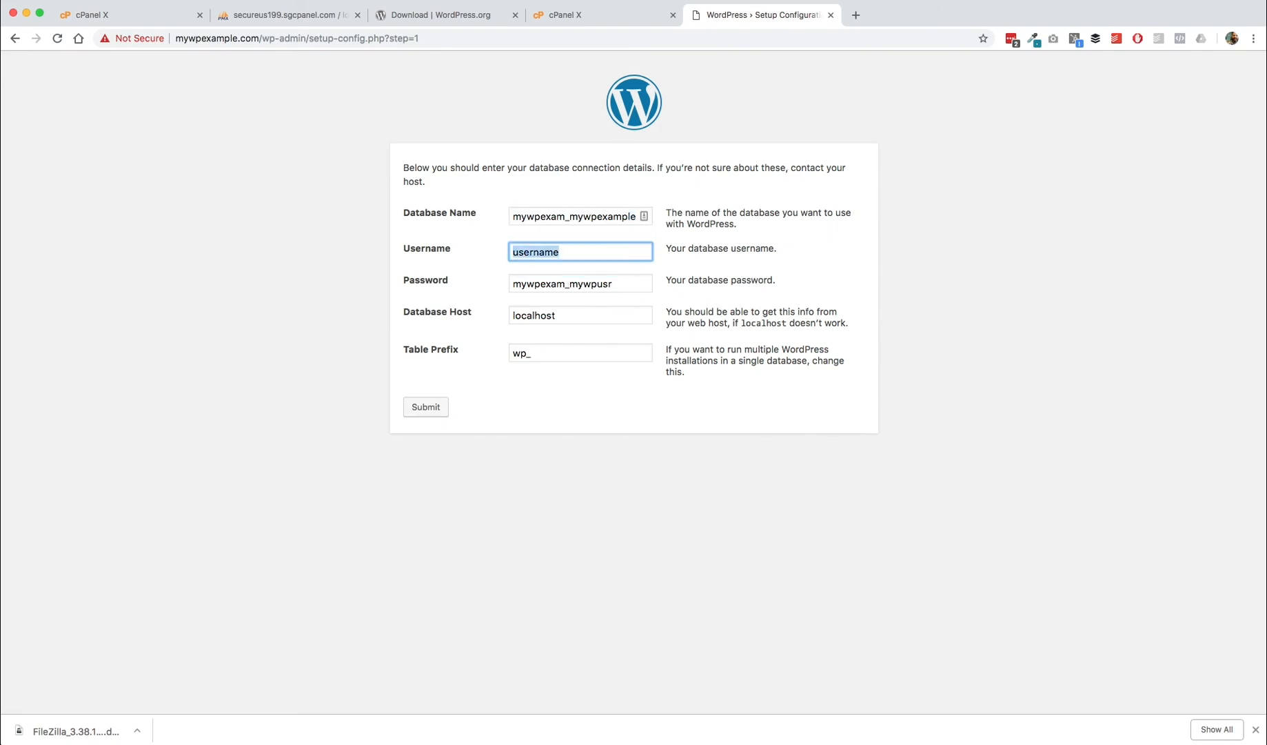
key("super+f")
key("Escape")
key("super+v")
Replace the Password field's content with the database user's password copied from the text editor notes.
key("Tab")
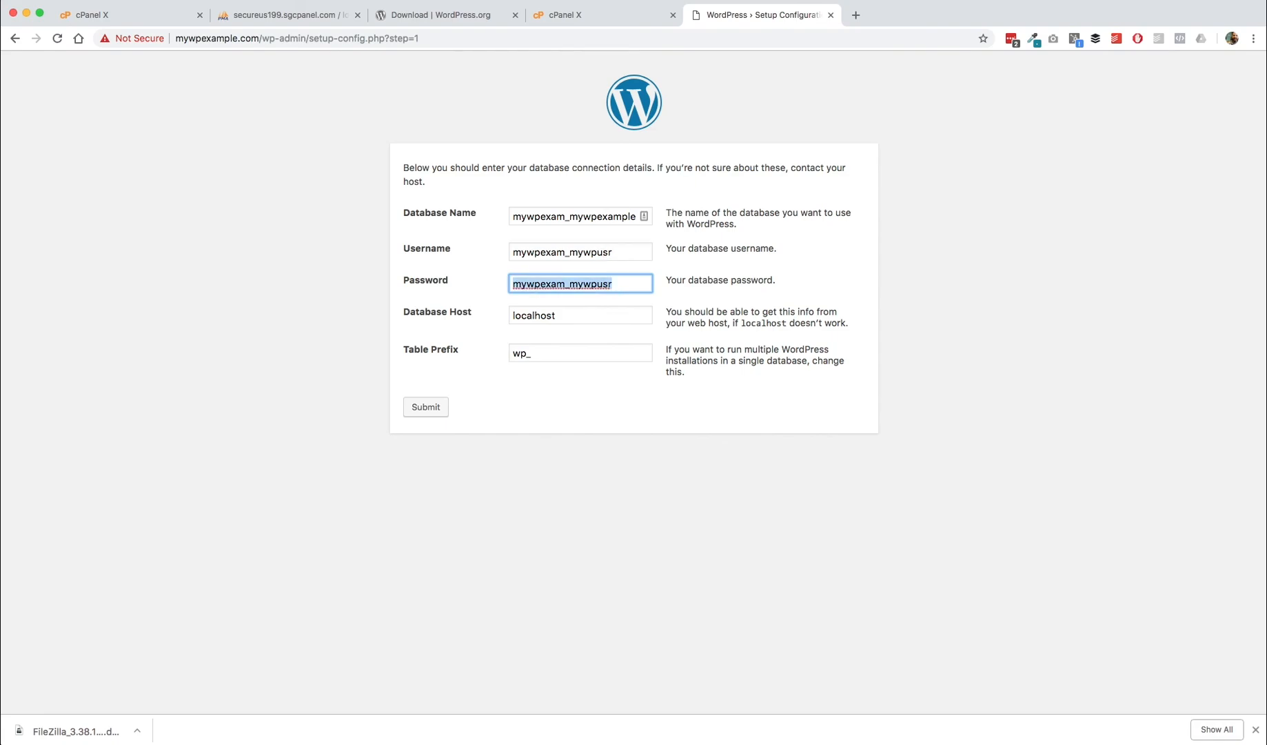
key("super+Tab")
left_click_drag(669, 193, 655, 194)
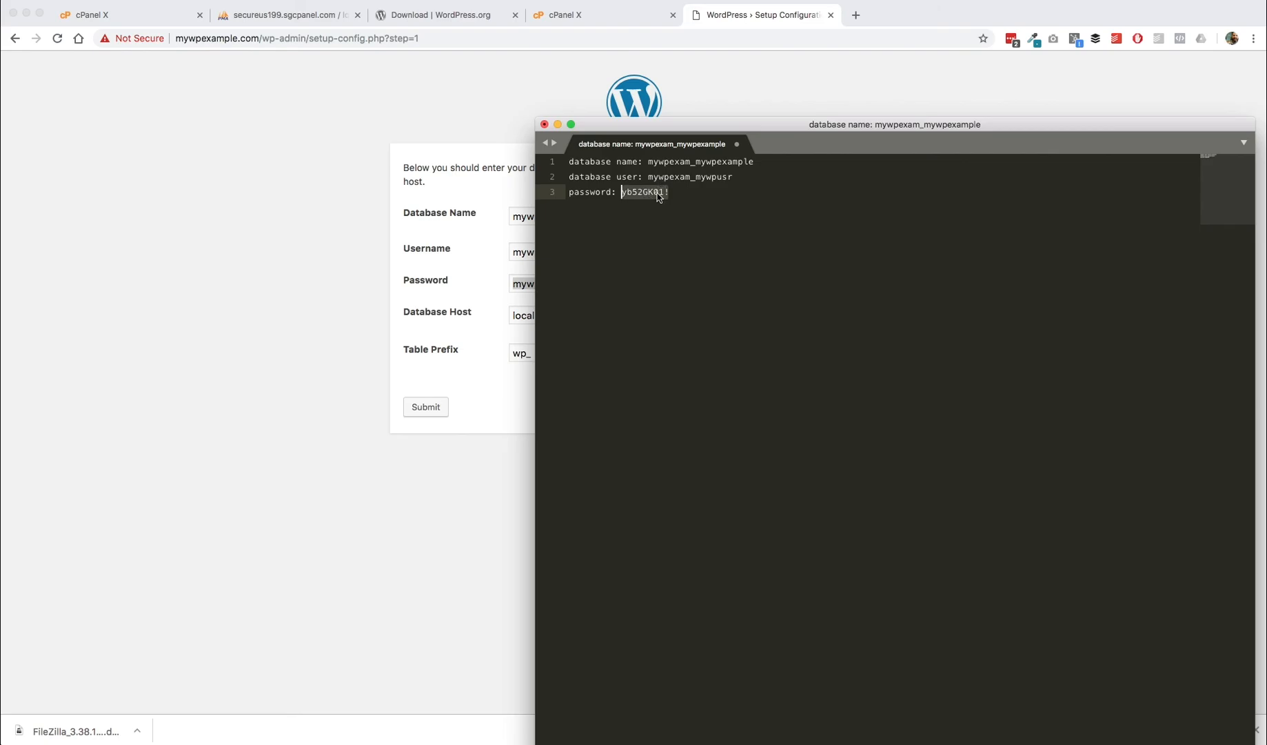
key("super+Tab")
key("super+v")
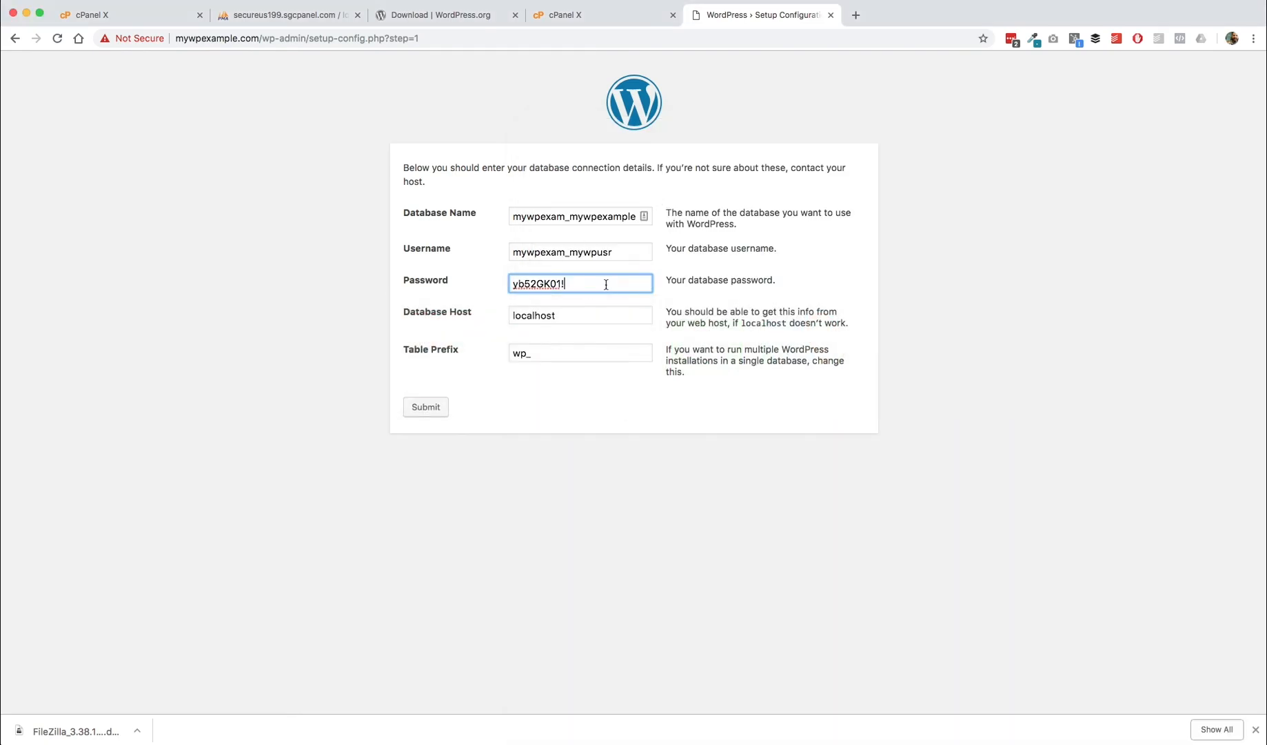
Keep localhost as the database host, set the table prefix to mywpe_wp_ and submit the connection details.
left_click(571, 315)
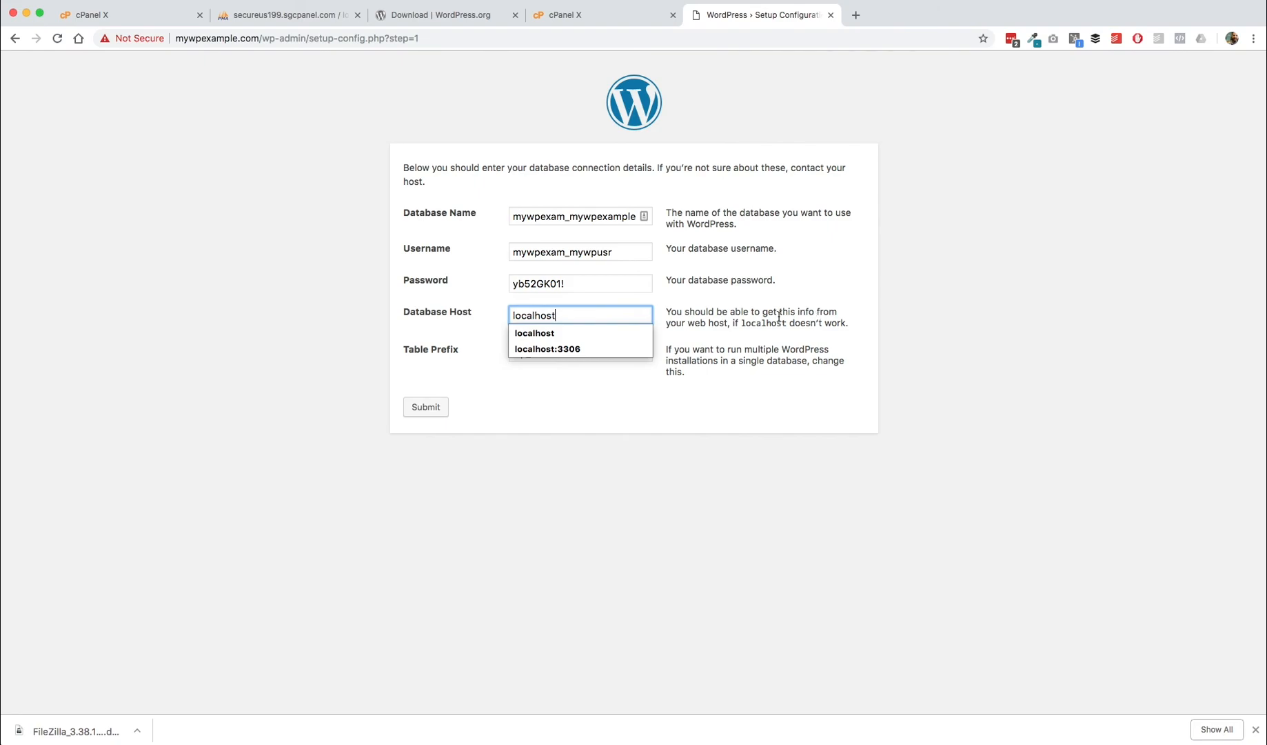
left_click(909, 307)
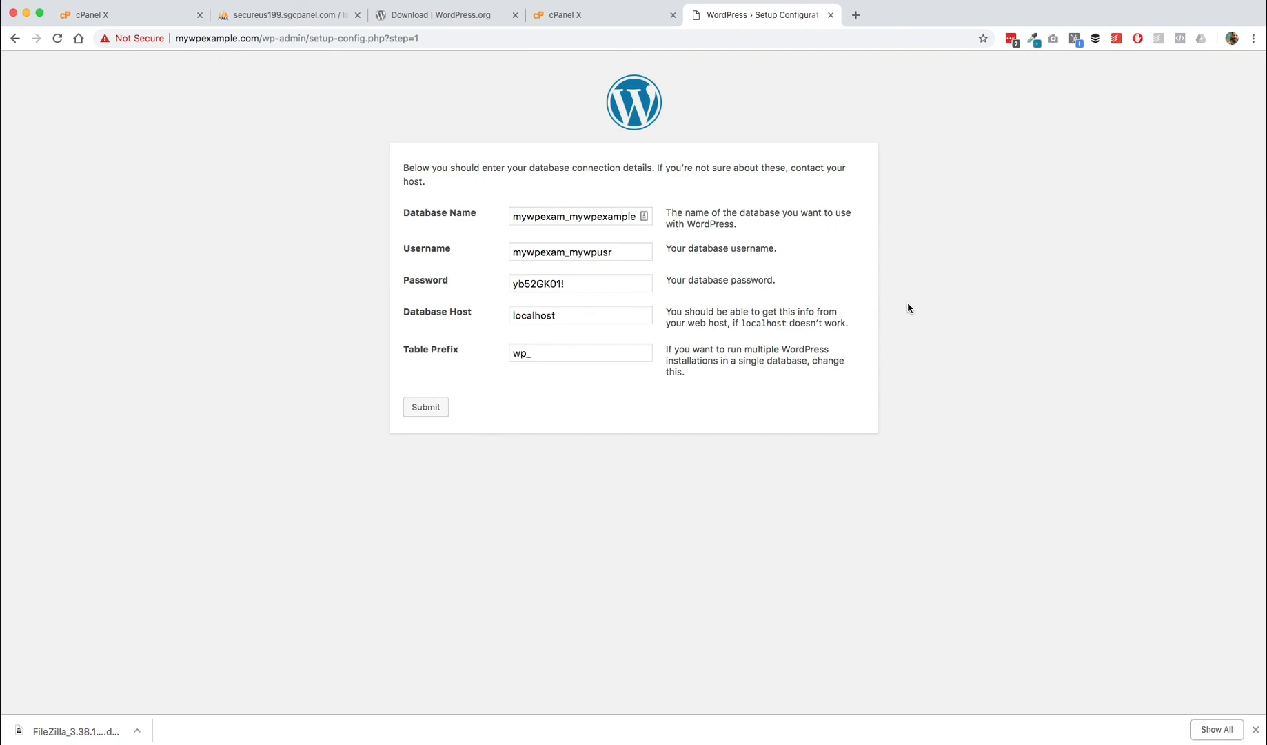
left_click_drag(549, 351, 470, 352)
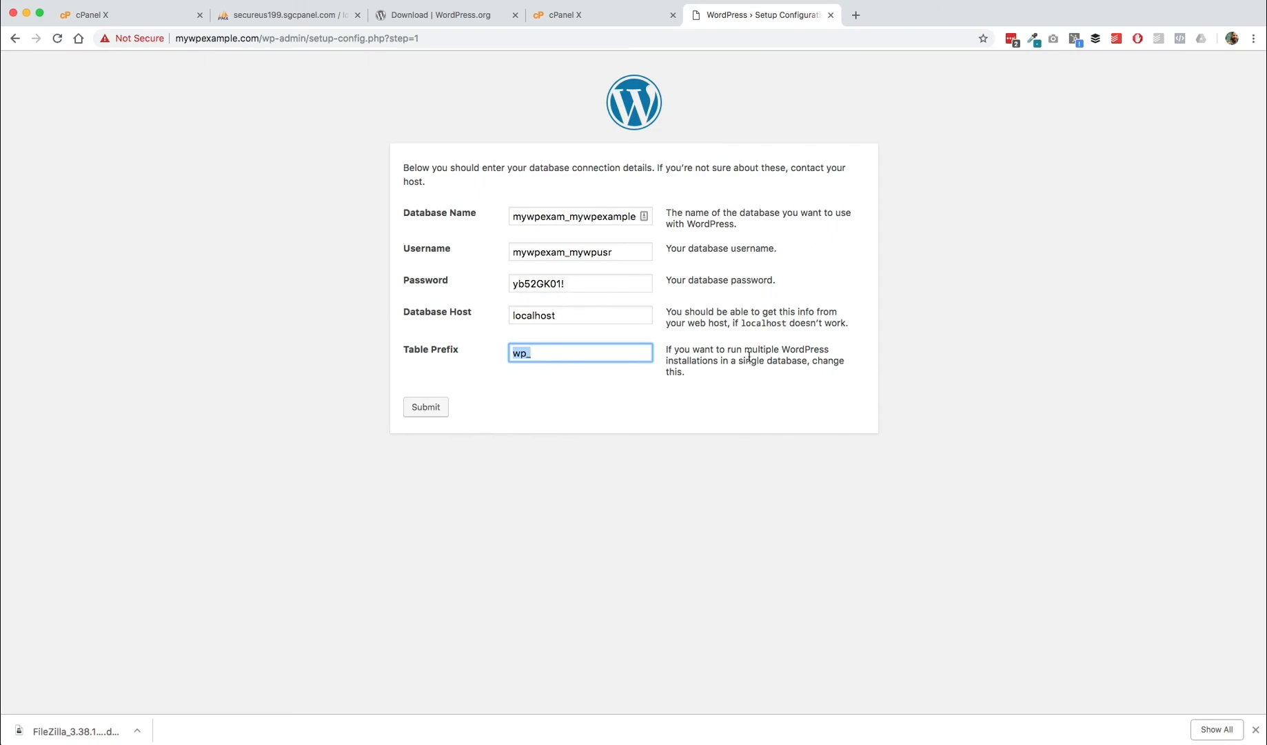
type("mywpe_wp_")
left_click_drag(575, 353, 462, 343)
left_click(427, 409)
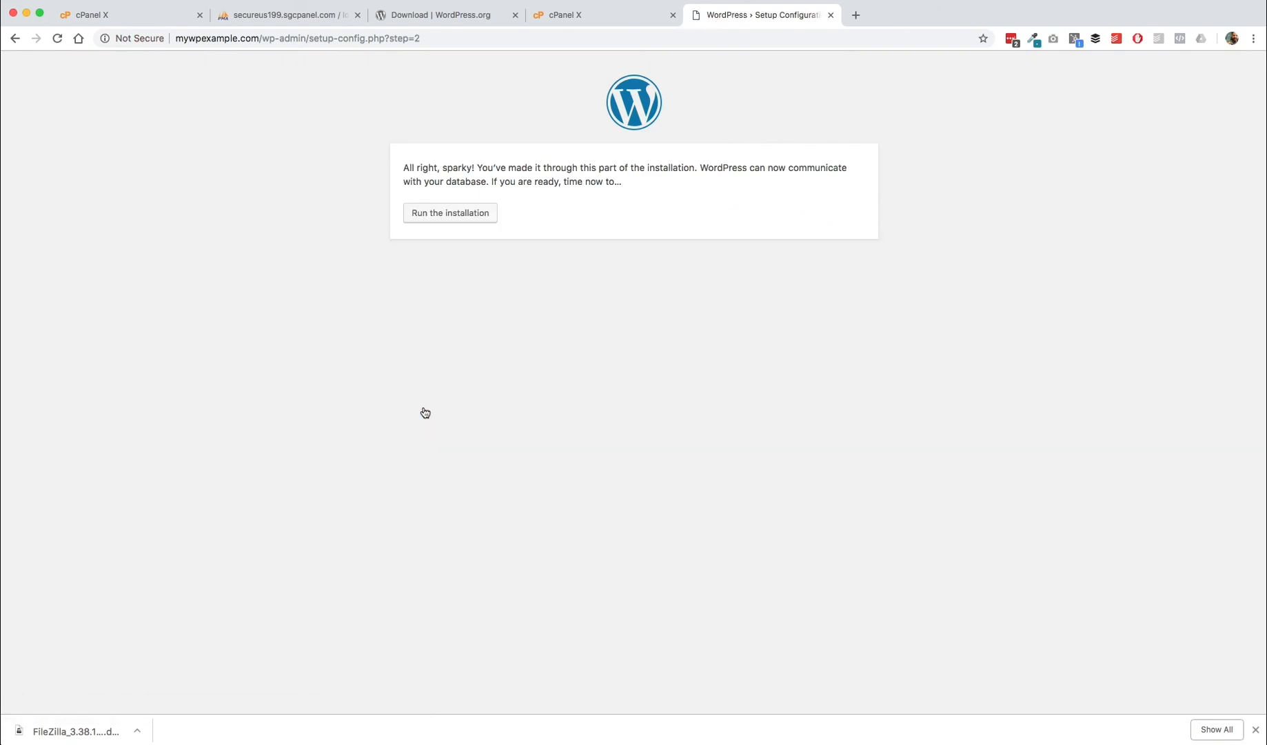
Run the WordPress installation and enter My WP Example as the site title.
left_click(466, 216)
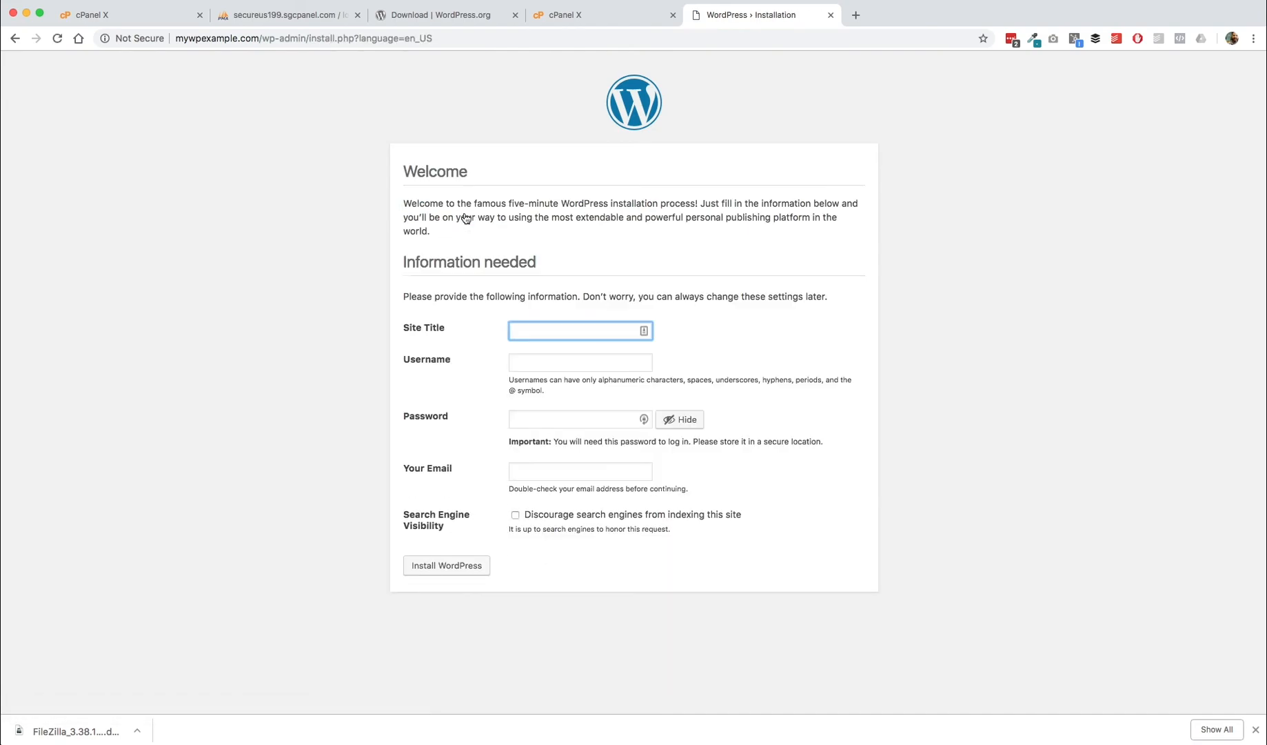
type("W")
key("BackSpace")
type("My ")
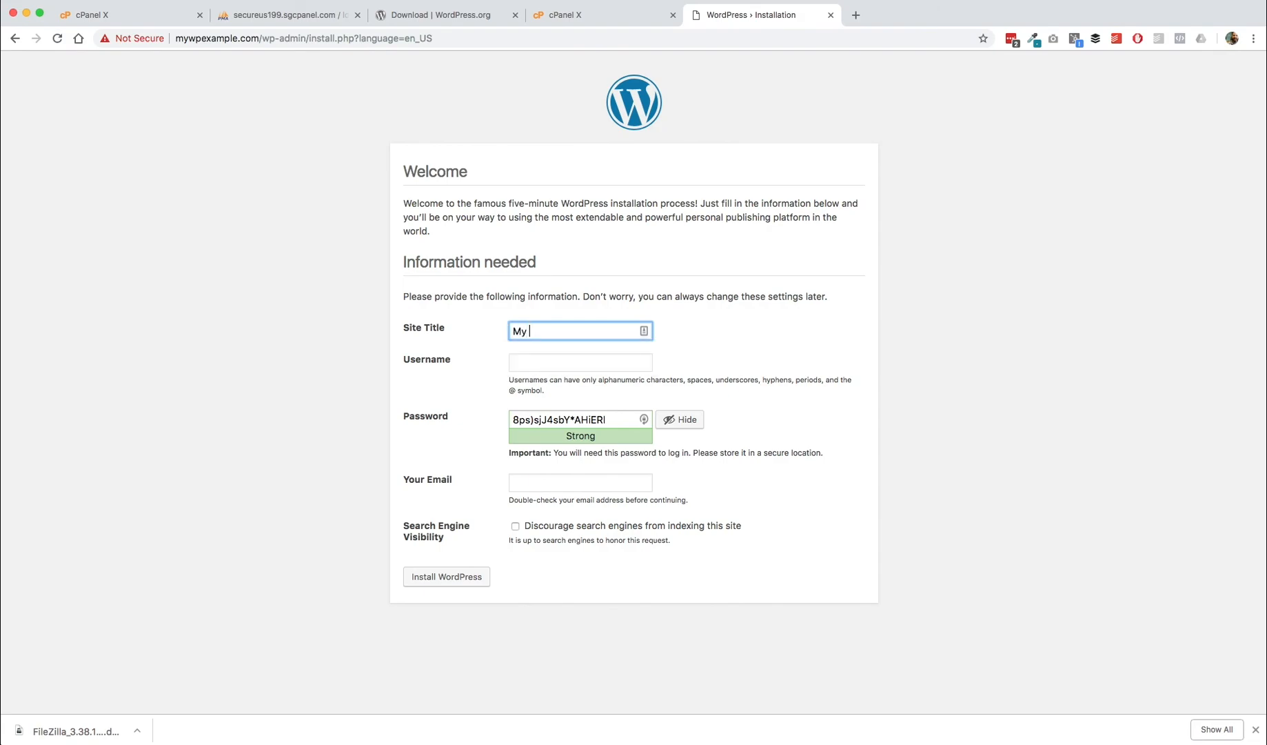
type("WP Example")
Fill in the administrator's username for the WordPress site and select the generated password for copying.
key("Tab")
type("rob@")
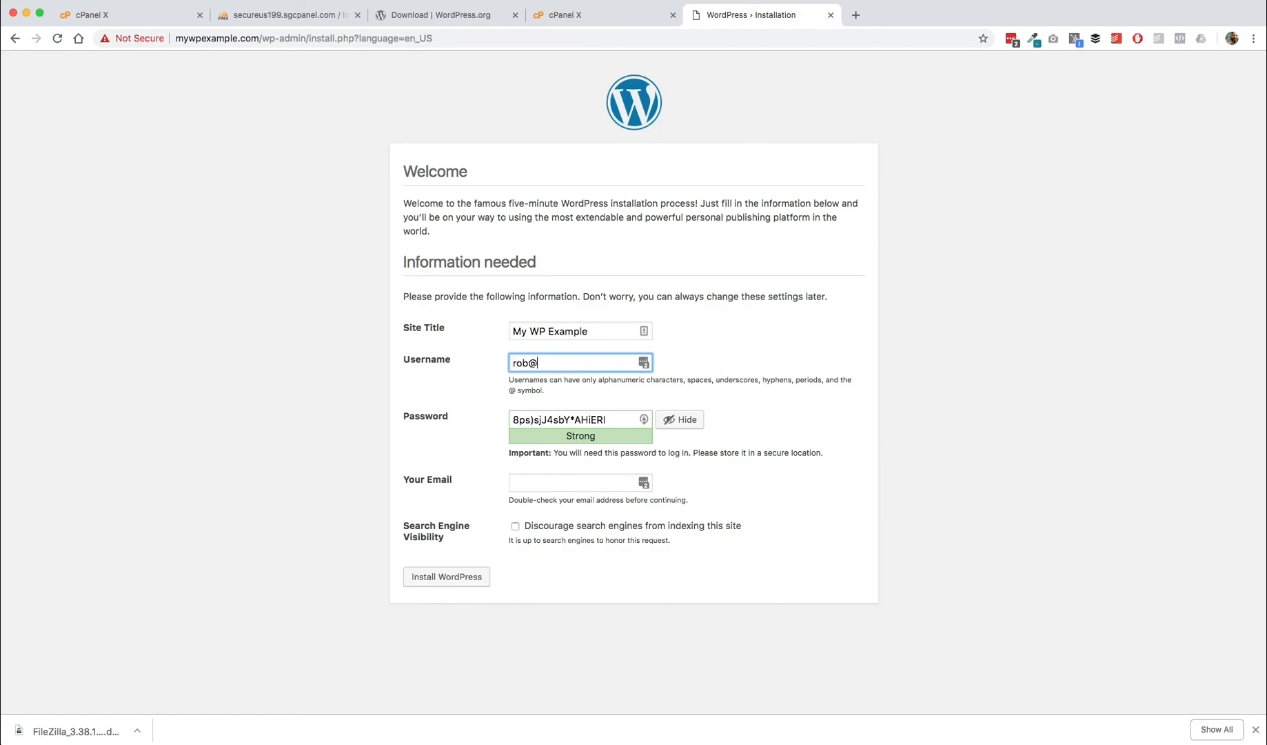
key("BackSpace")
type("orracleadmin")
key("Tab")
key("super+c")
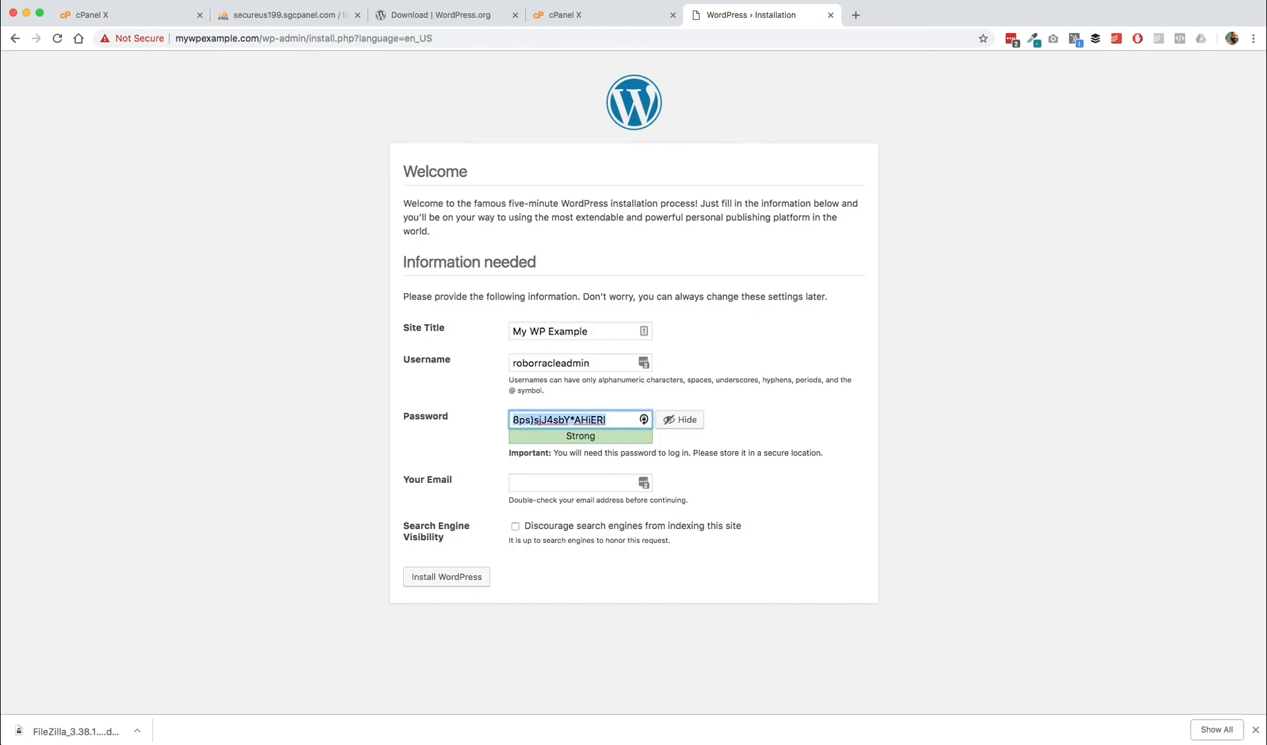
Switch to the text editor notes and add a "user:" line with the WordPress administrator's username below the database credentials.
key("super+Tab")
key("Right")
key("Return")
key("Return")
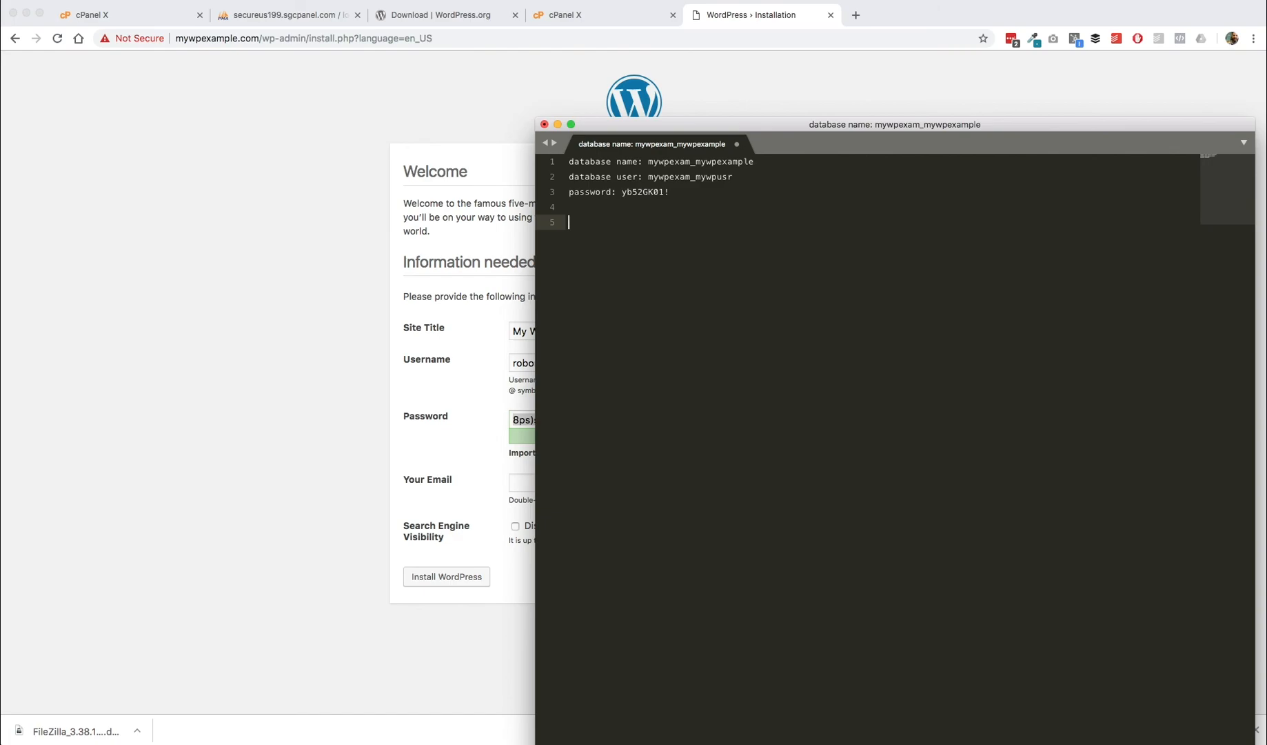
type("user: roborracleadmin")
key("Return")
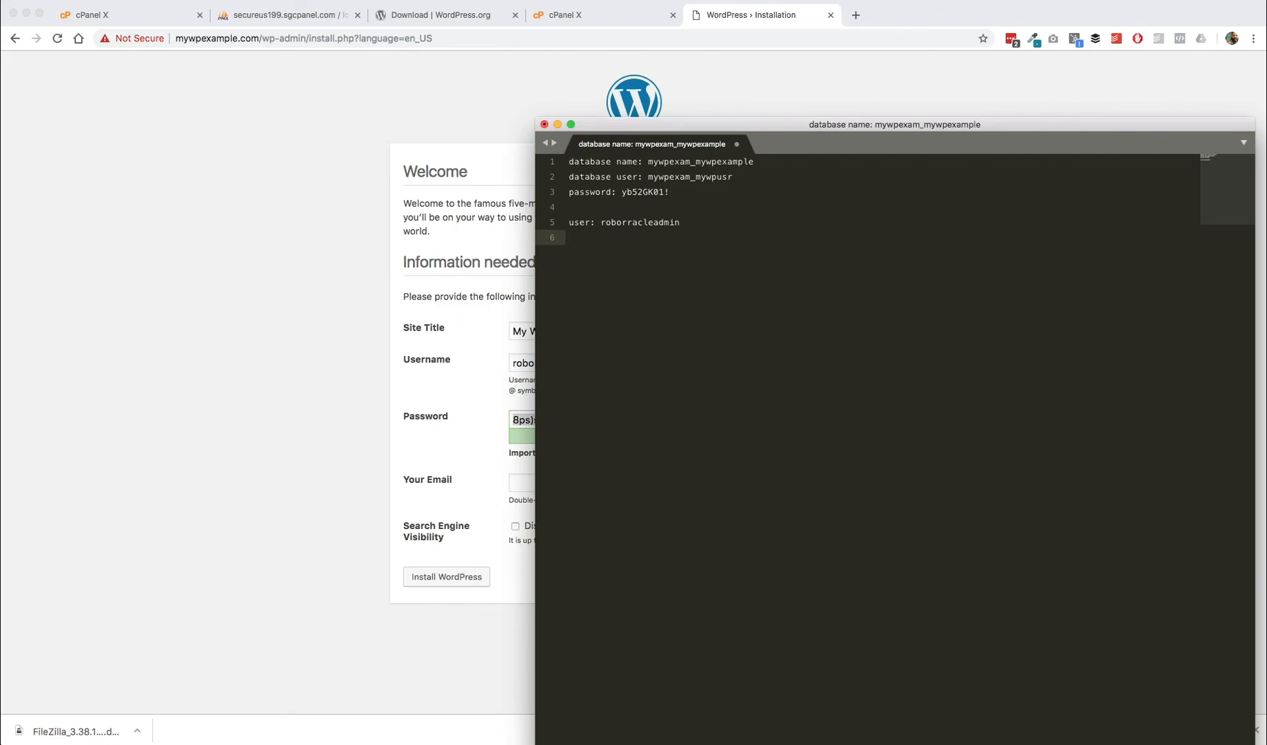
Record the generated WordPress password in a "pass:" line of the notes and return to the installation form.
type("pass:")
key("super+v")
left_click(311, 193)
Enter the administrator's e-mail address, leave search engine indexing allowed and install WordPress.
left_click(548, 485)
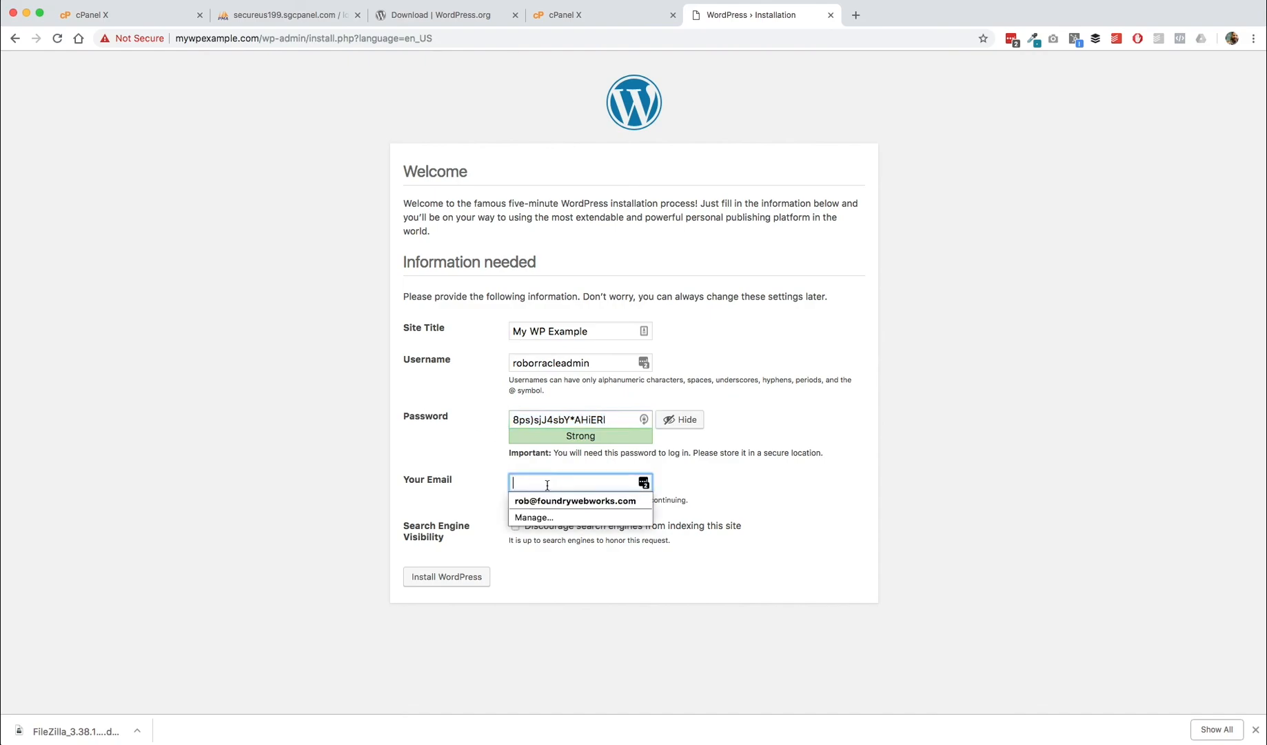
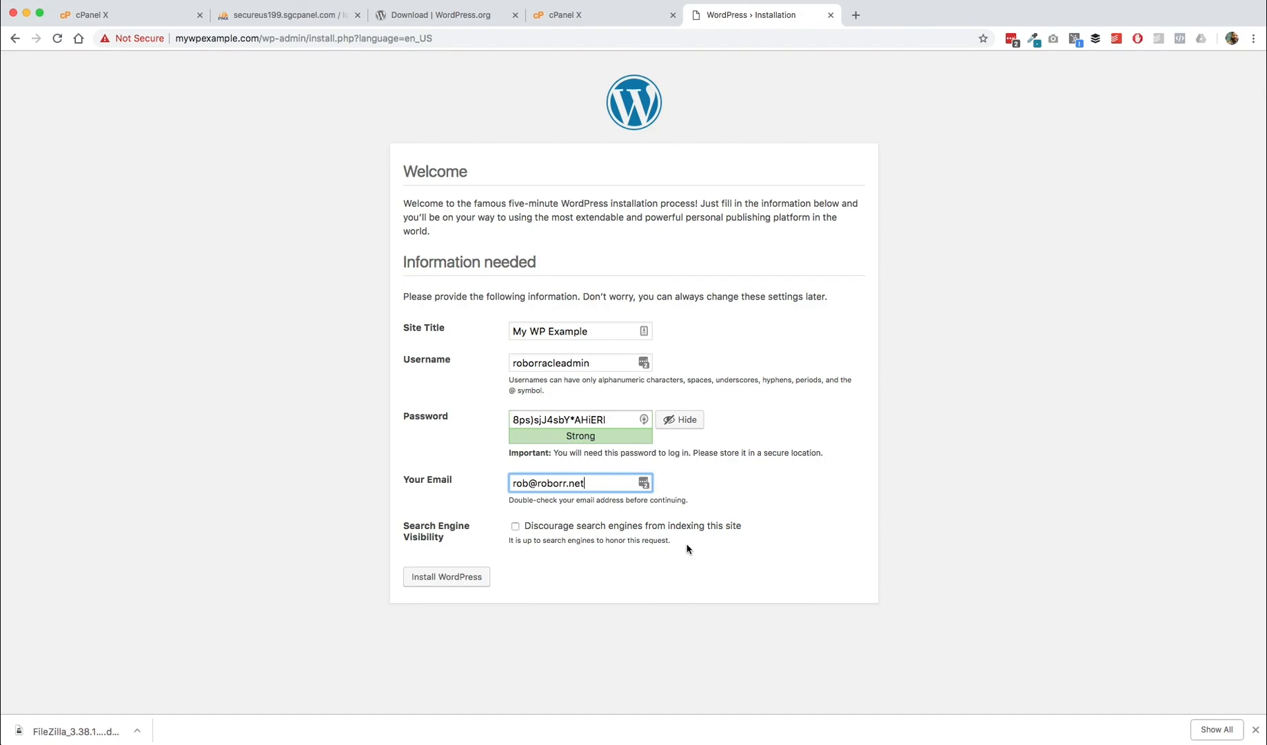
left_click(455, 579)
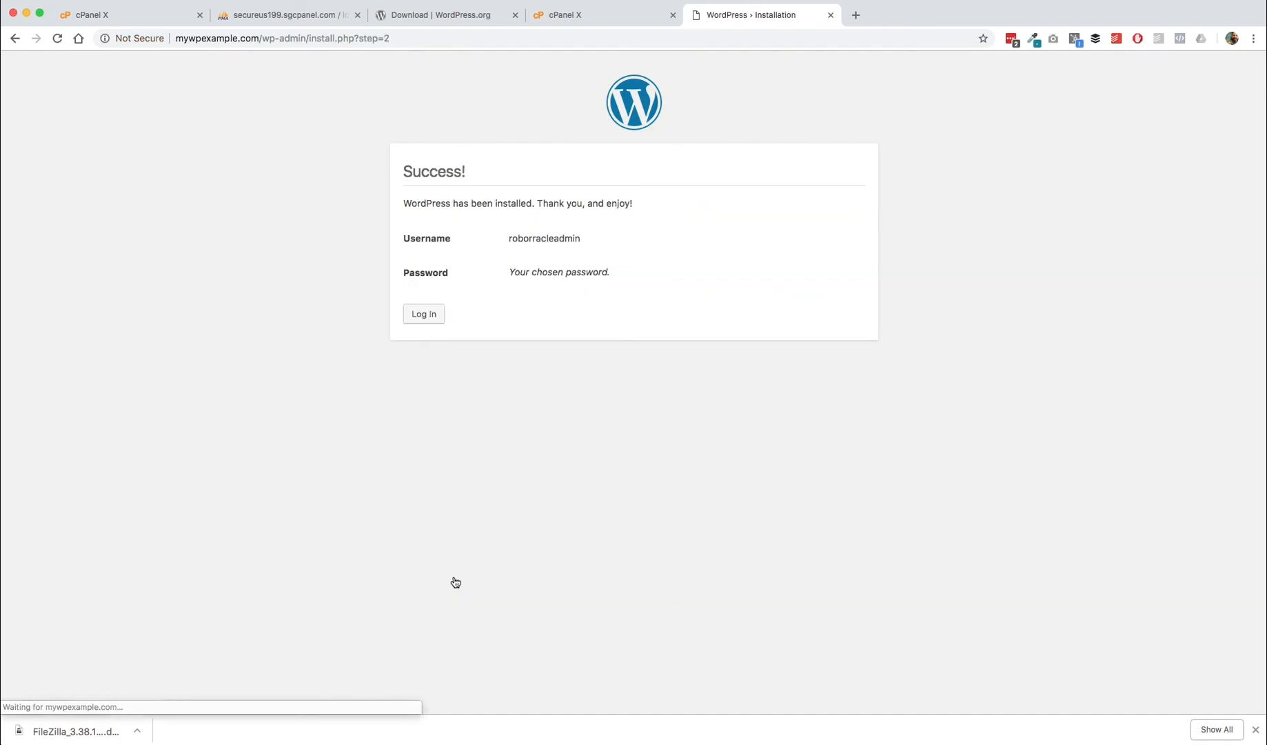
Open the WordPress login page and fill in the administrator's username copied from the text editor notes.
left_click(431, 318)
double_click(620, 319)
key("super+Tab")
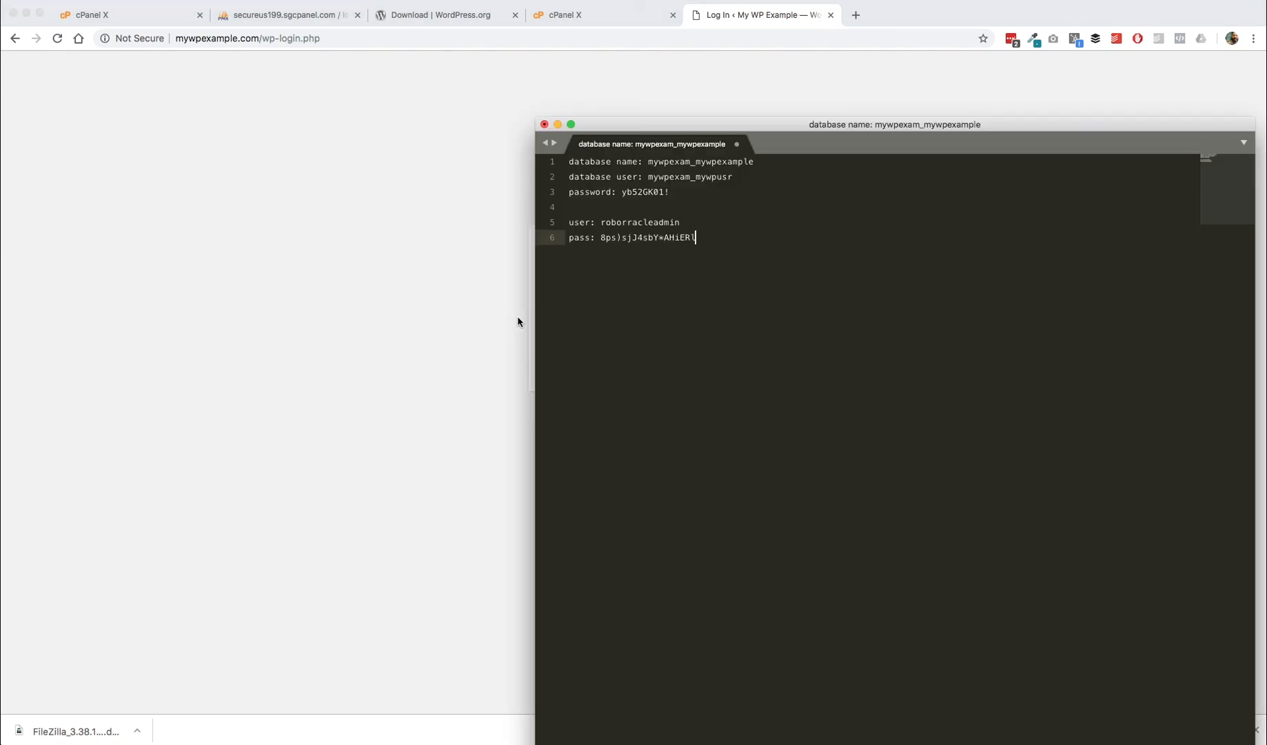
double_click(641, 222)
key("super+c")
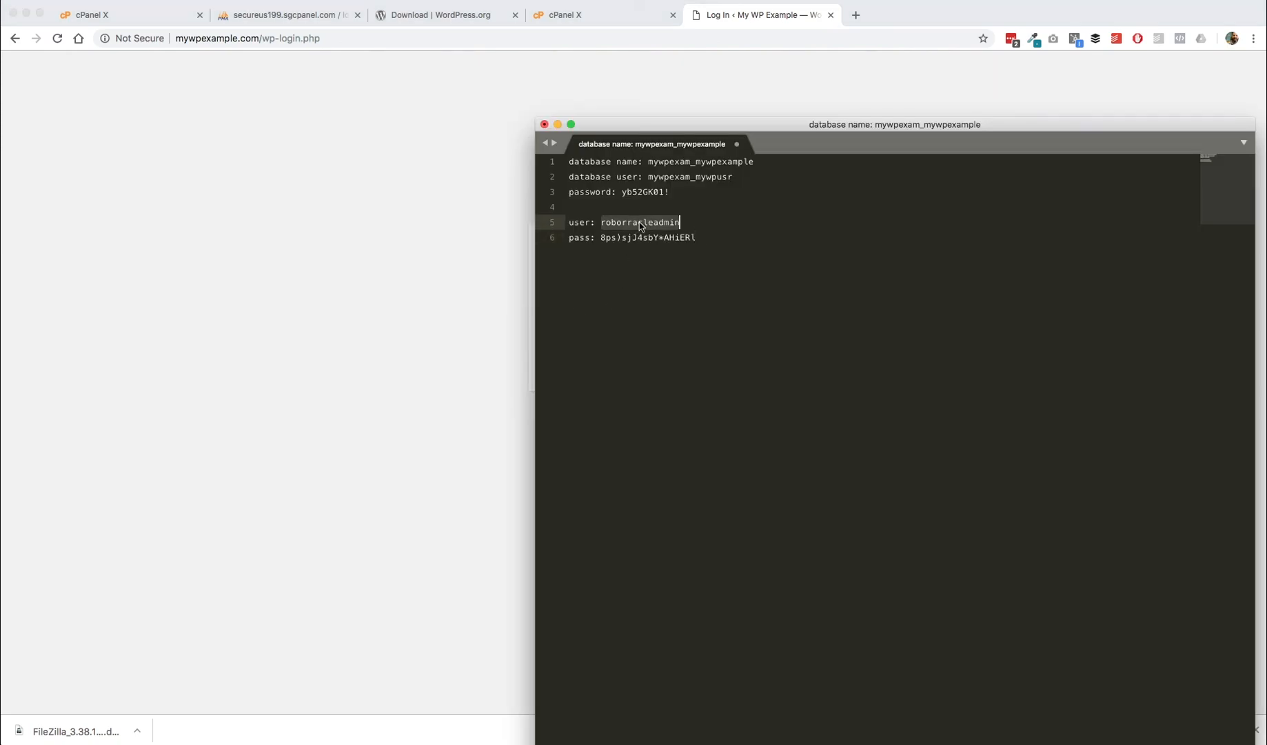
left_click(599, 271)
key("super+v")
Copy the WordPress password from the notes into the login form's password field and log in to the dashboard.
key("super+Tab")
left_click_drag(695, 238, 607, 240)
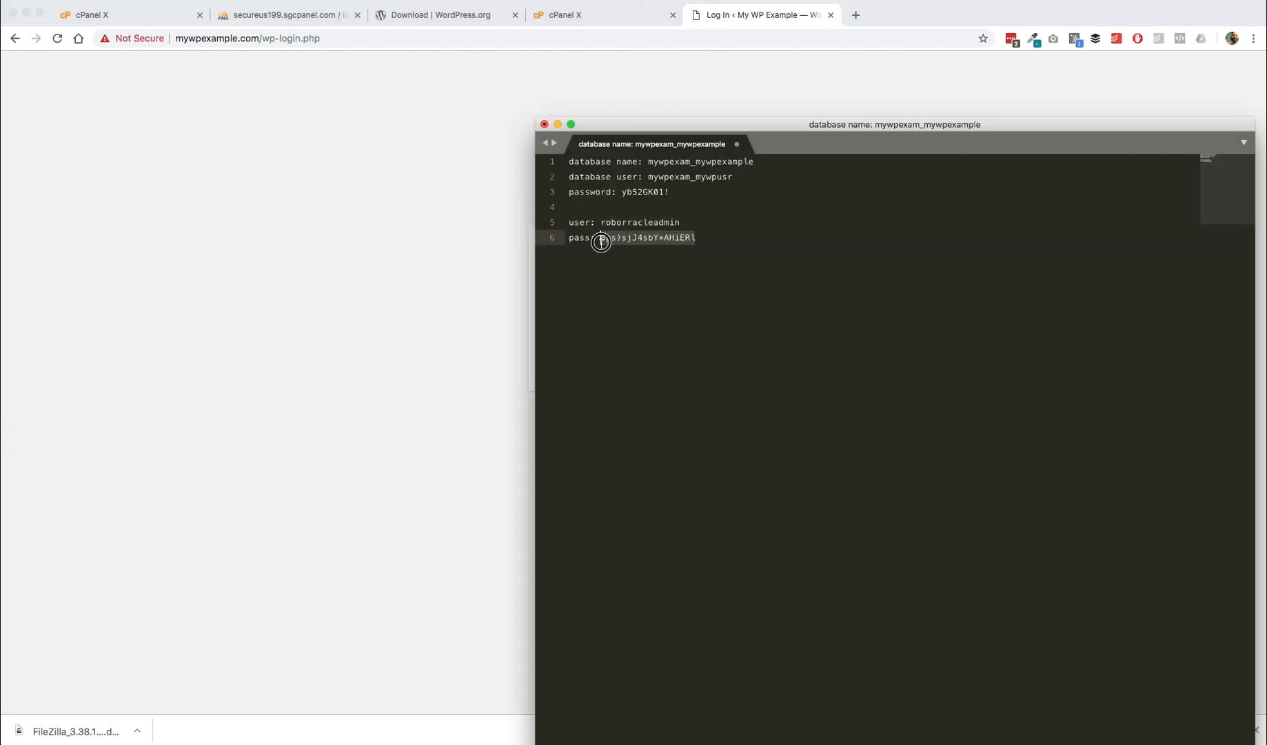
key("super+c")
key("super+Tab")
key("super+v")
key("Return")
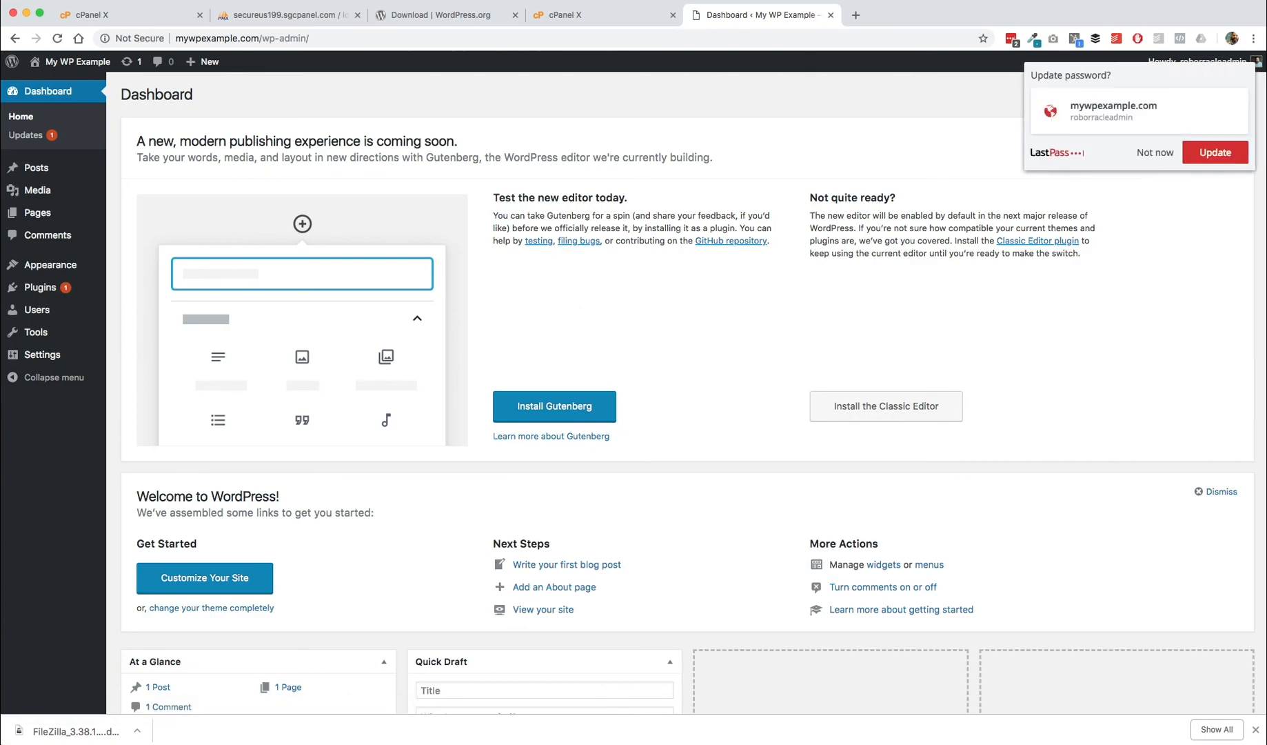
Switch to FileZilla and examine the remote public_html folder, including the plugins and themes folders inside wp-content.
key("super+Tab")
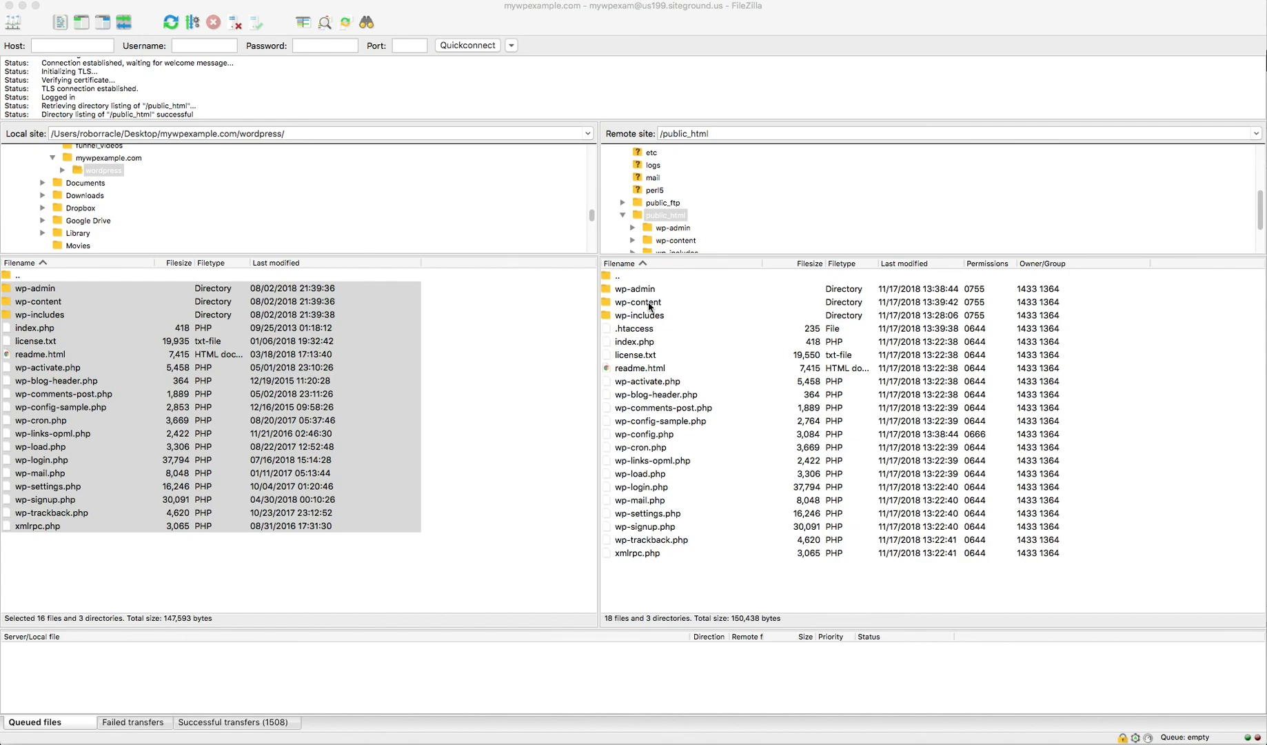
left_click(718, 19)
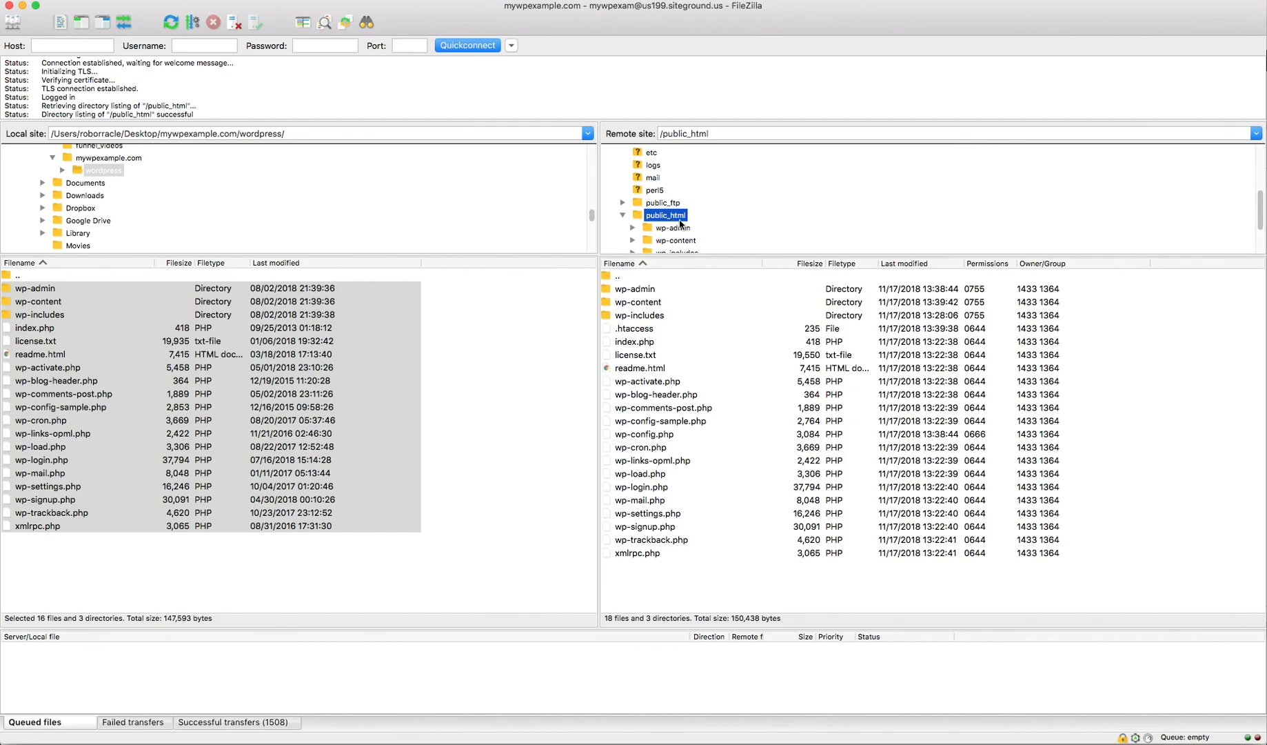
double_click(645, 304)
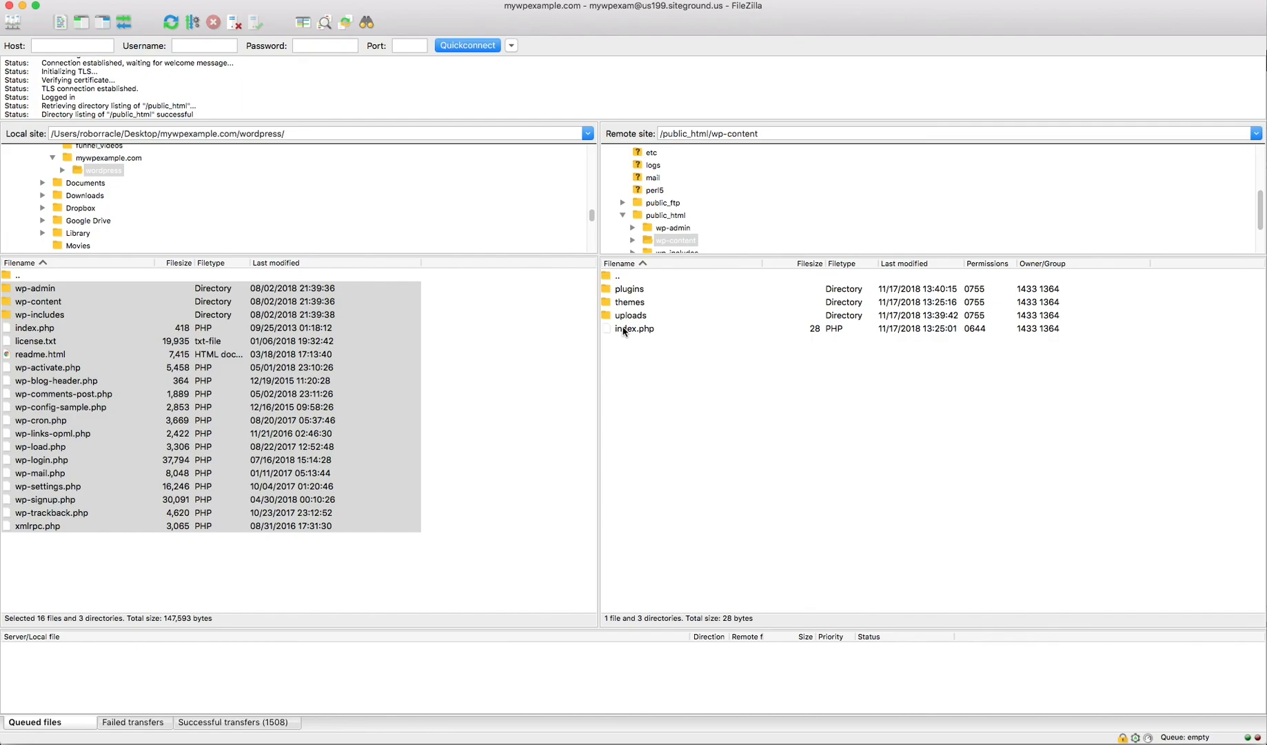
double_click(633, 296)
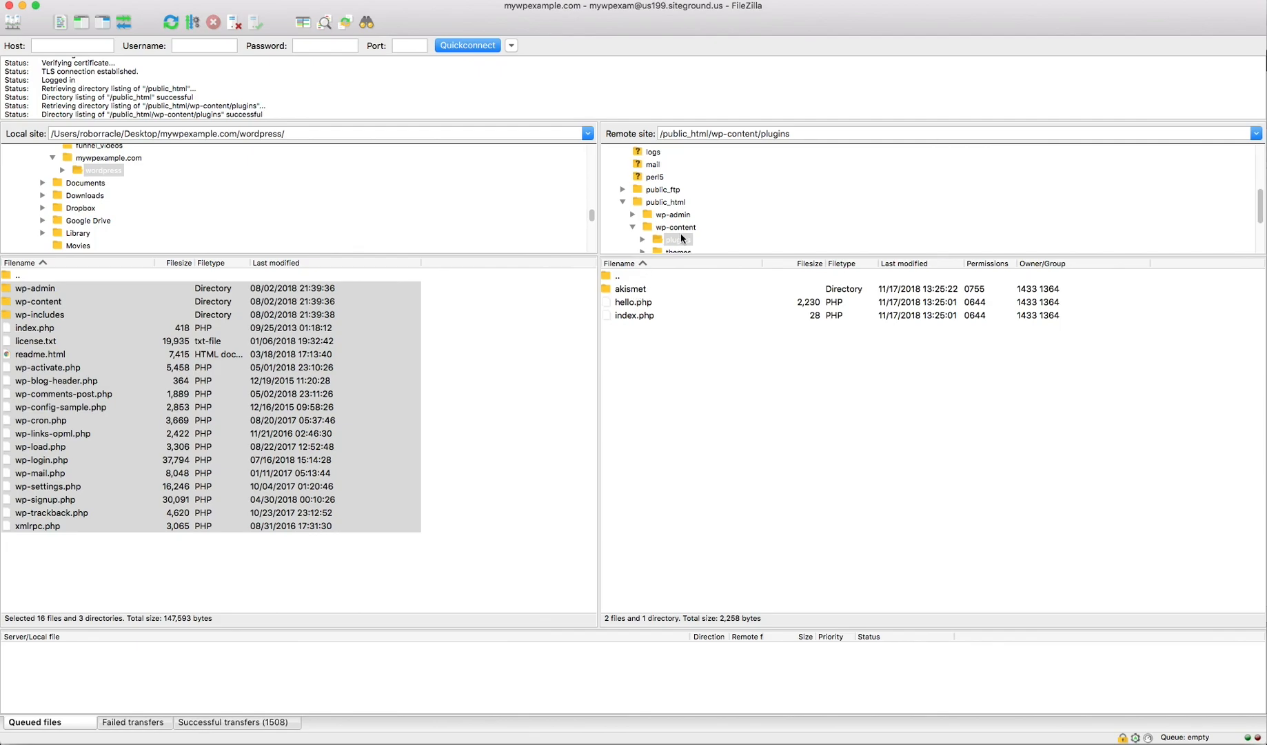
double_click(624, 276)
double_click(627, 304)
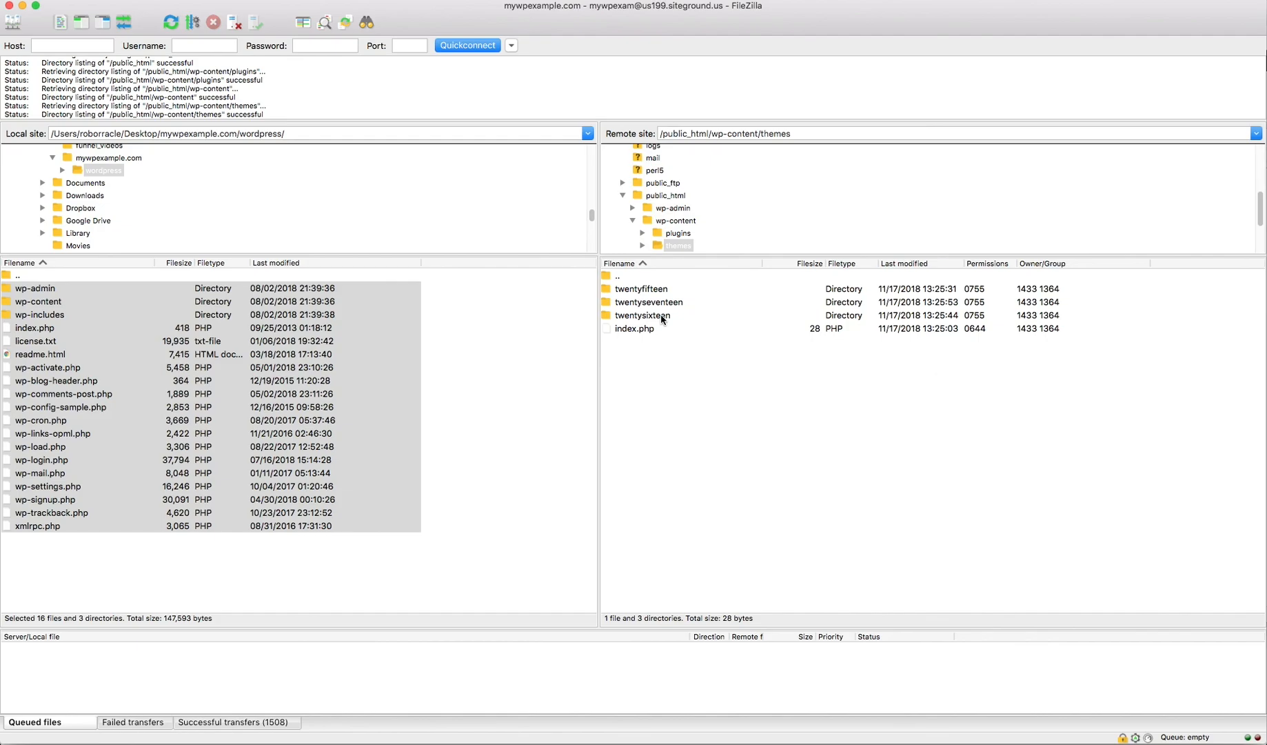
left_click(678, 198)
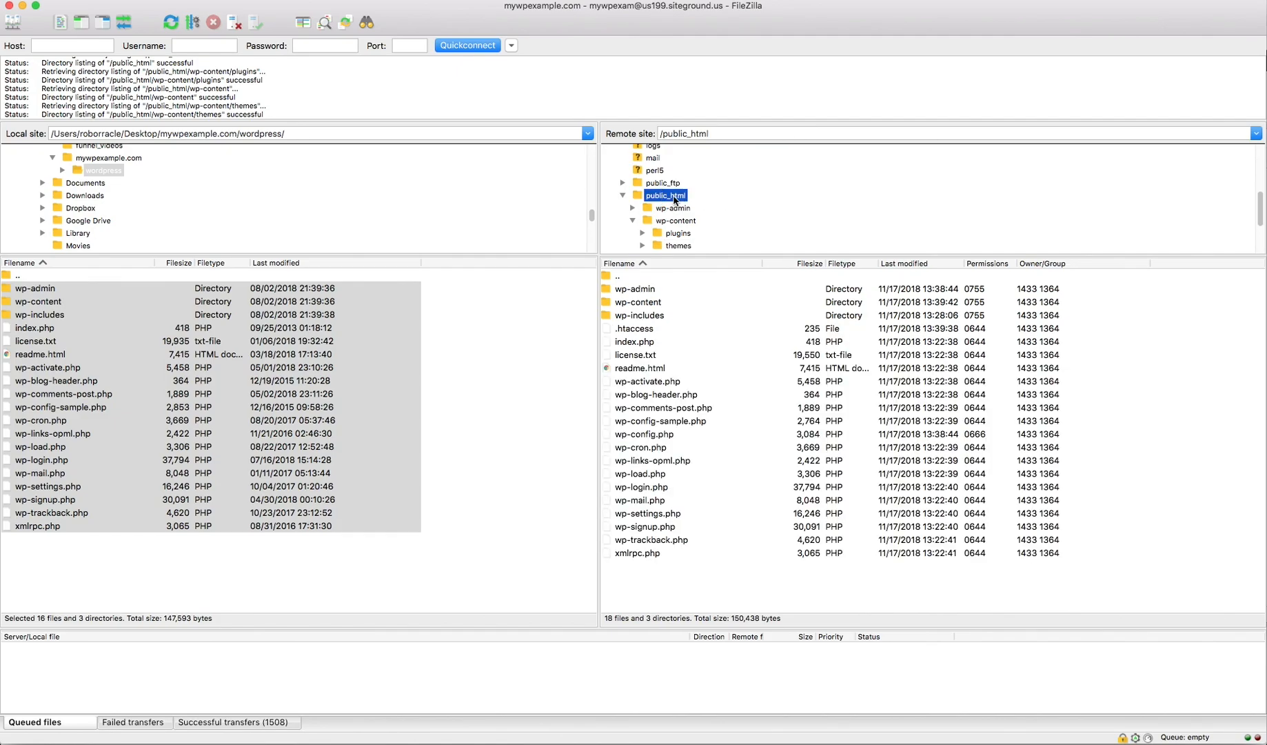
double_click(648, 303)
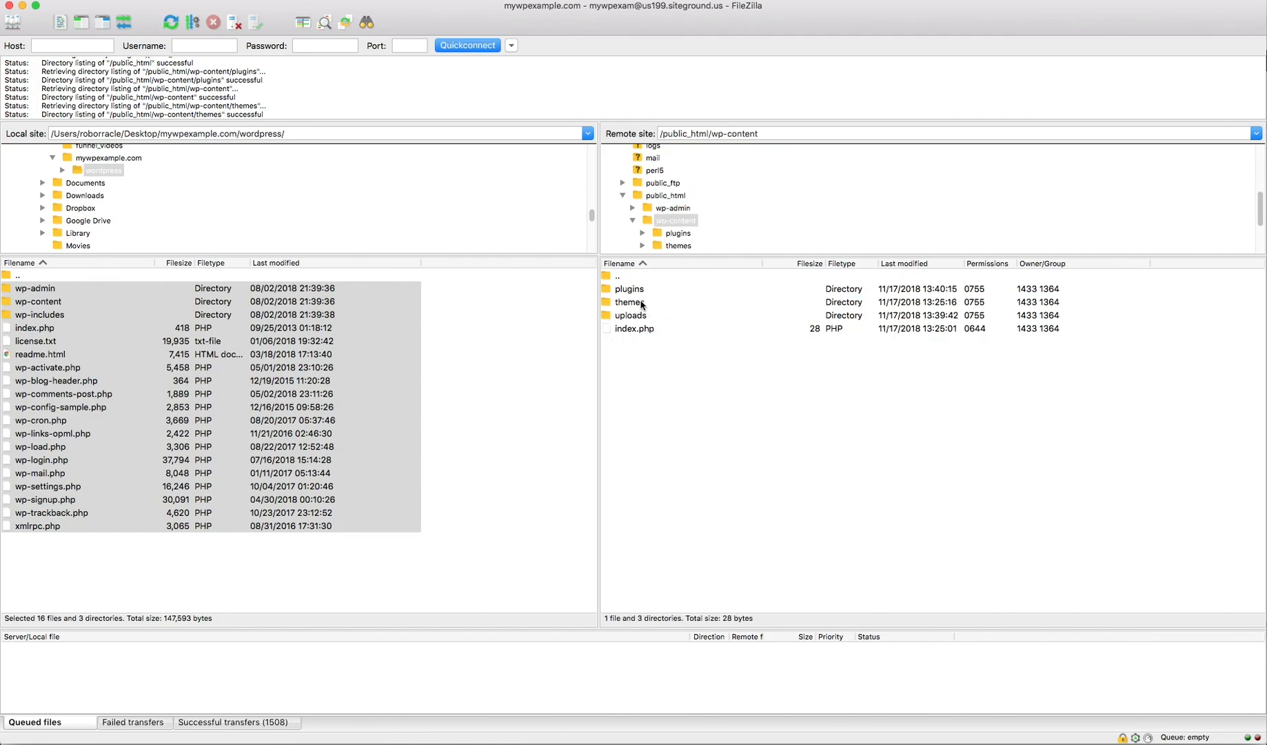